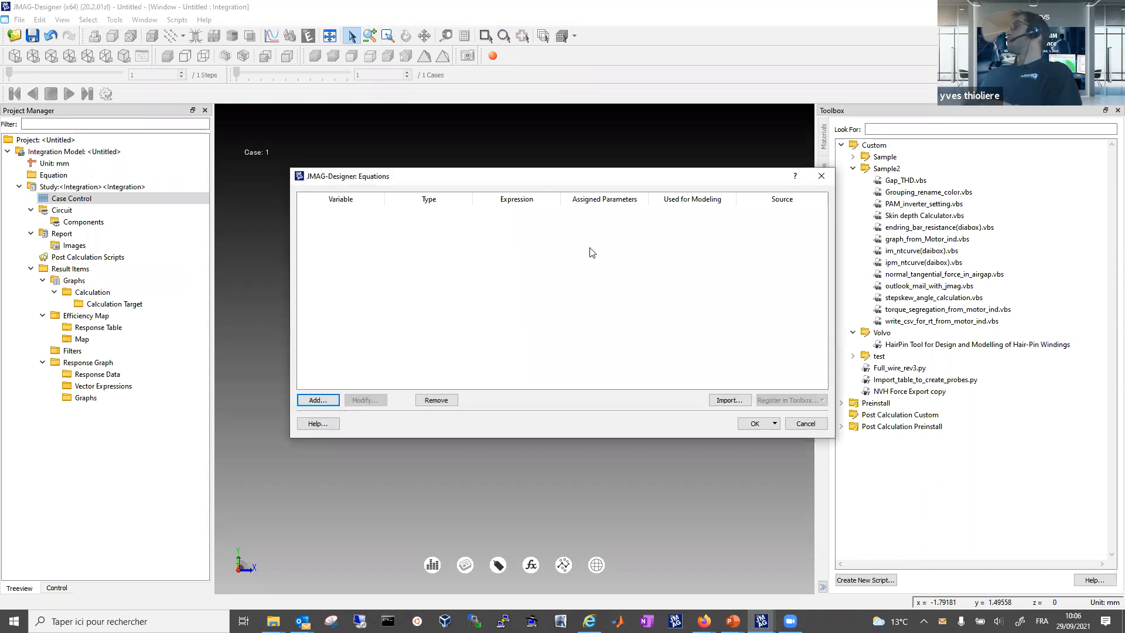
Import the equations from JFT143IntegrationStudy-01.xml in the D: drive folder uc\integration\demo.
{"action": "left_click", "coordinate": [728, 400]}
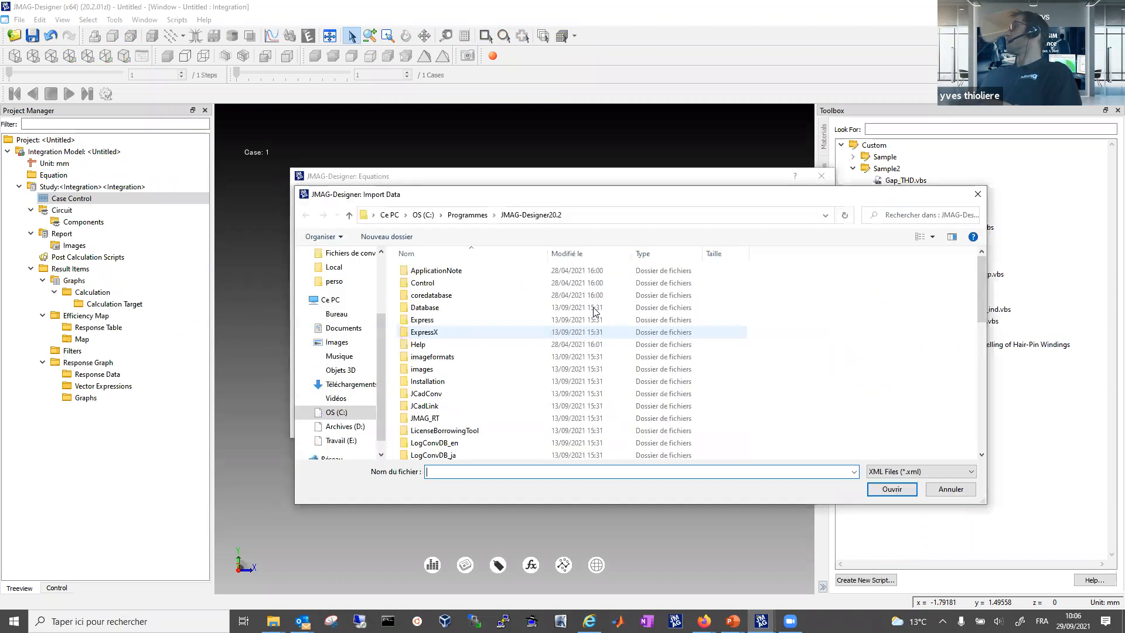
{"action": "left_click", "coordinate": [346, 427]}
{"action": "double_click", "coordinate": [427, 294]}
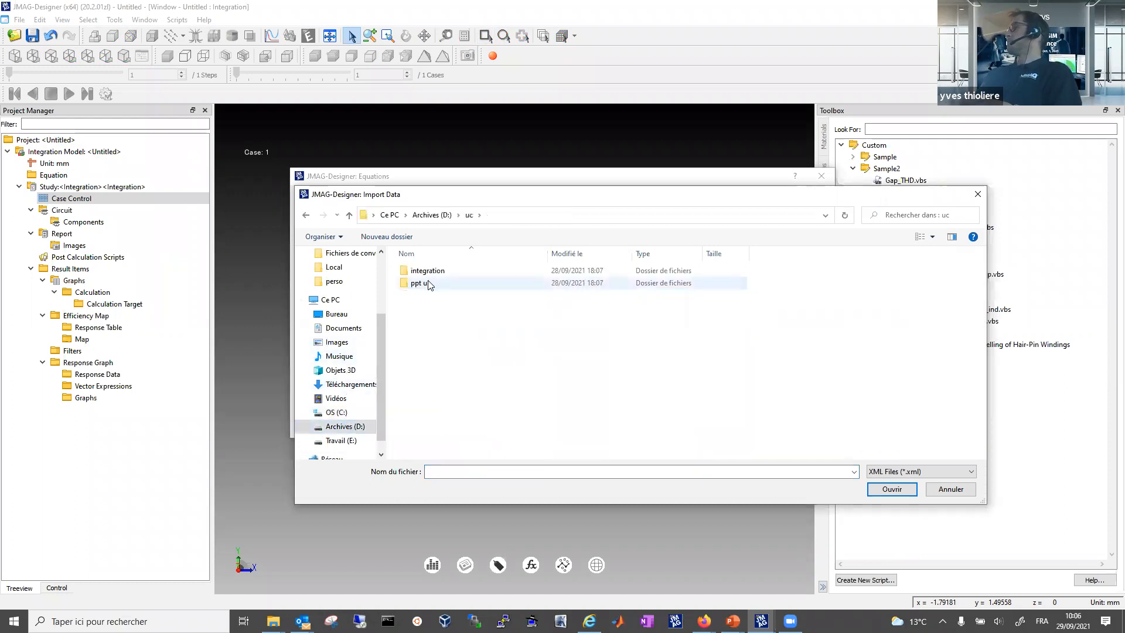
{"action": "double_click", "coordinate": [428, 271]}
{"action": "double_click", "coordinate": [433, 272]}
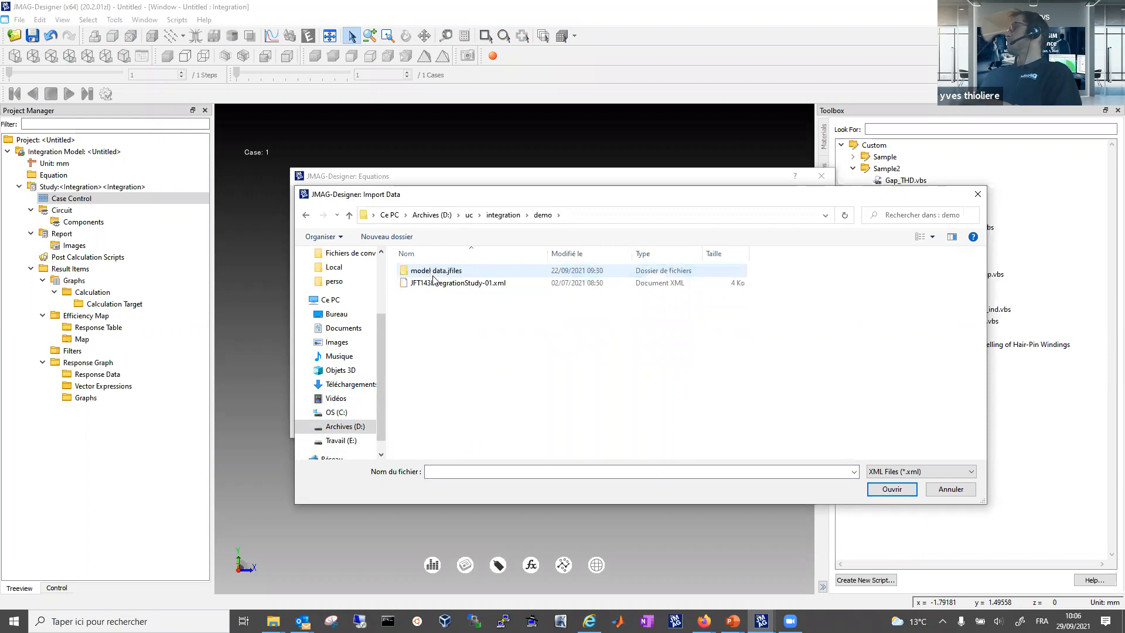
{"action": "double_click", "coordinate": [435, 282]}
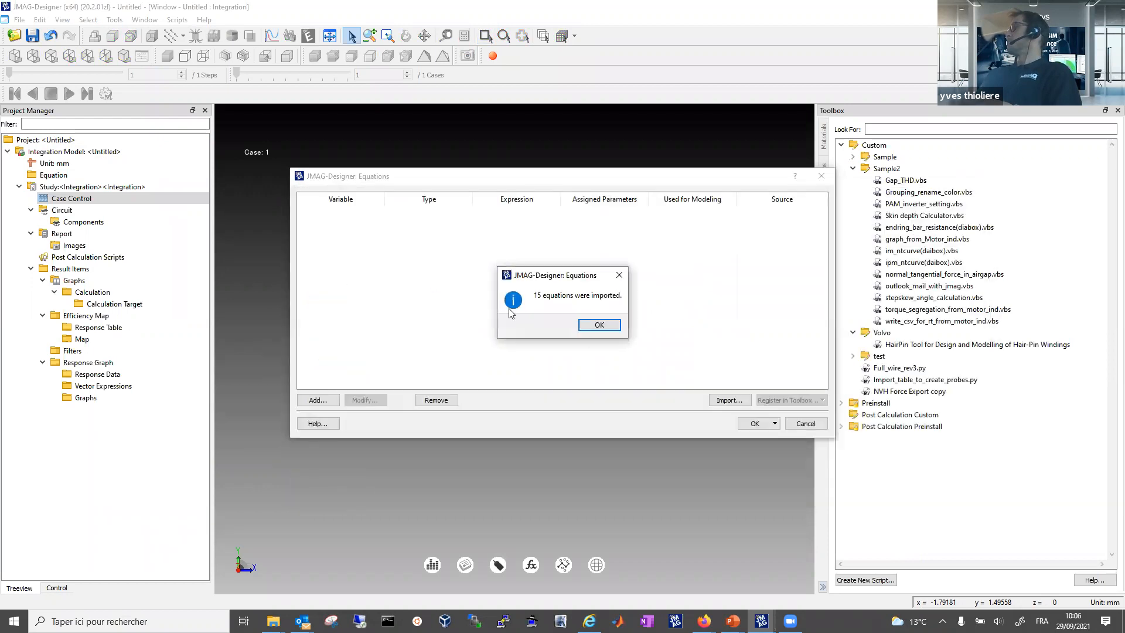
{"action": "left_click", "coordinate": [614, 327]}
Enlarge the equations window, review the Psi_magnet, Lq and Ld variables, and accept the imported equations.
{"action": "left_click_drag", "start_coordinate": [420, 178], "coordinate": [410, 125]}
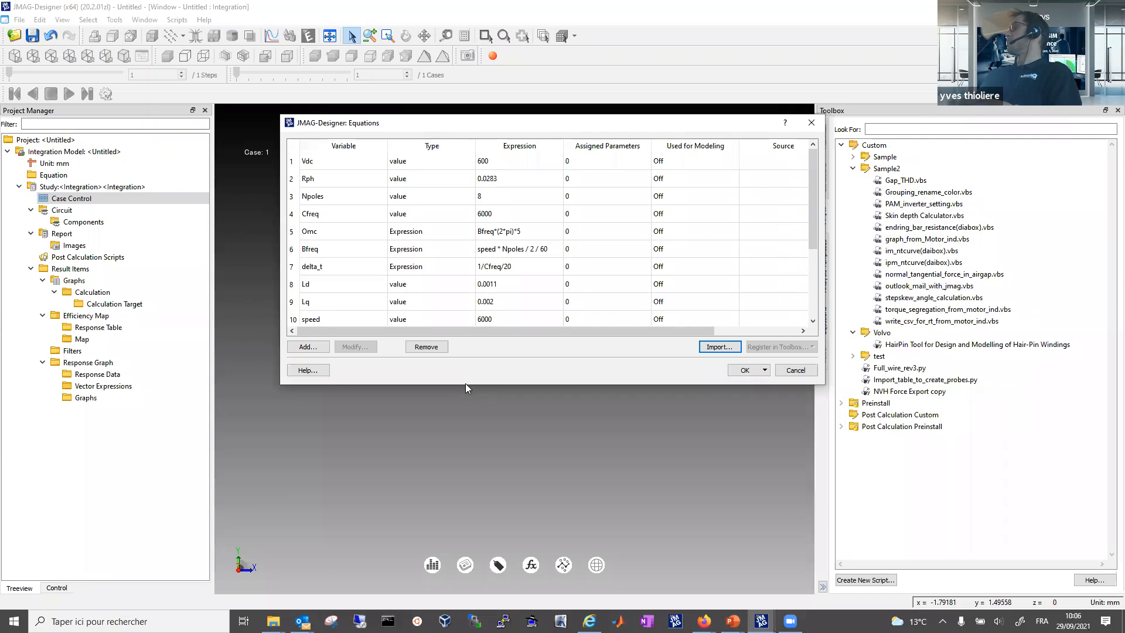
{"action": "left_click_drag", "start_coordinate": [465, 383], "coordinate": [466, 509]}
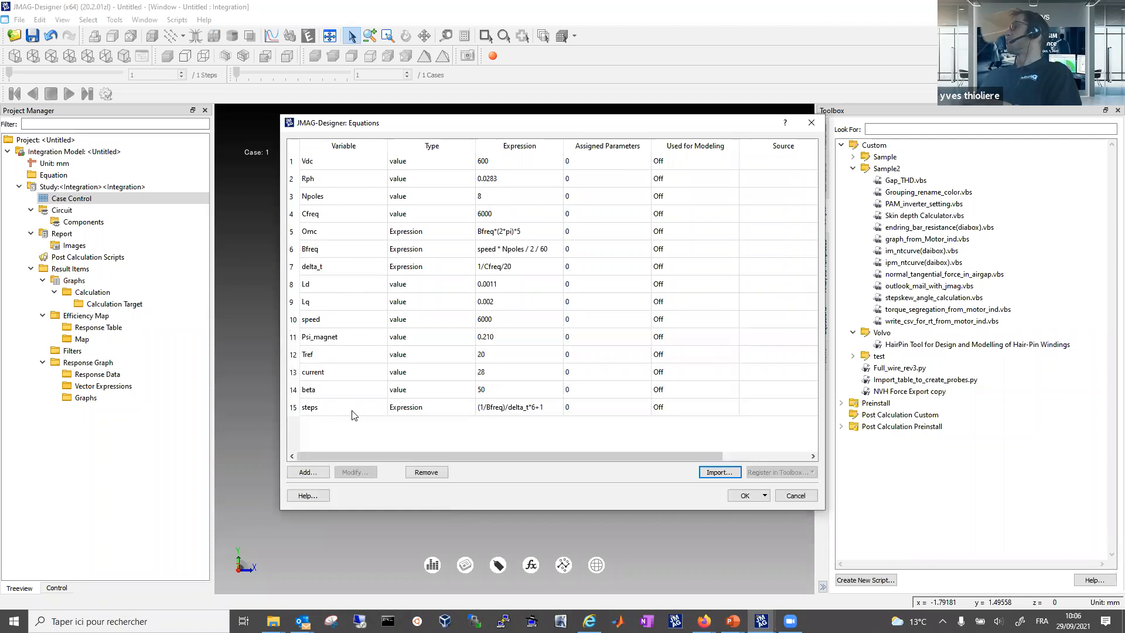
{"action": "left_click", "coordinate": [341, 338]}
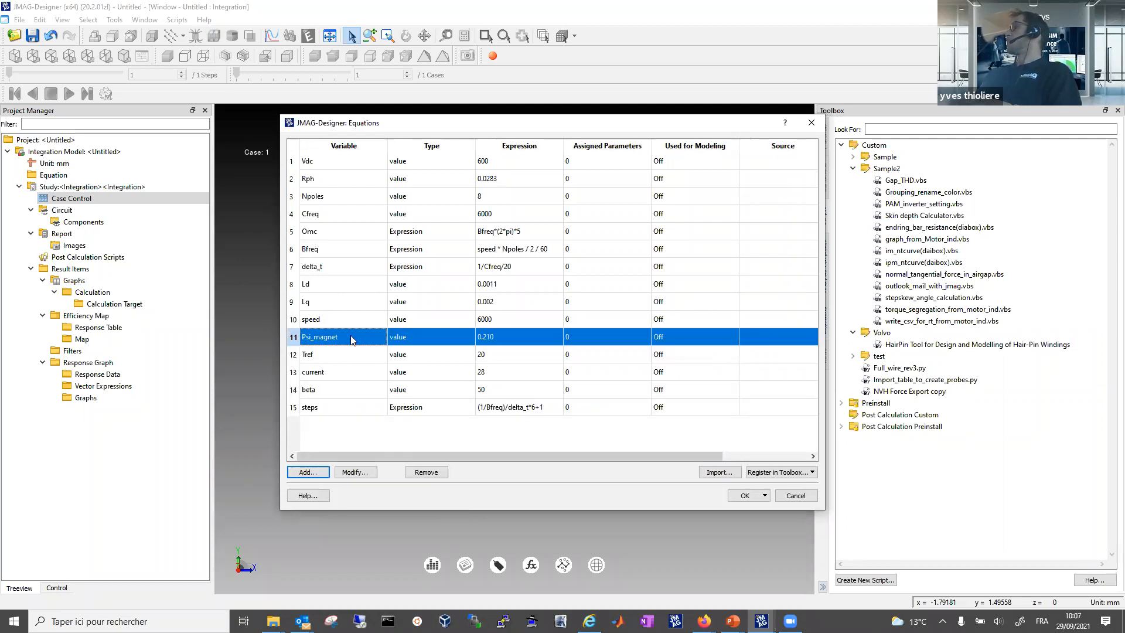
{"action": "left_click", "coordinate": [344, 304]}
{"action": "left_click", "coordinate": [346, 286]}
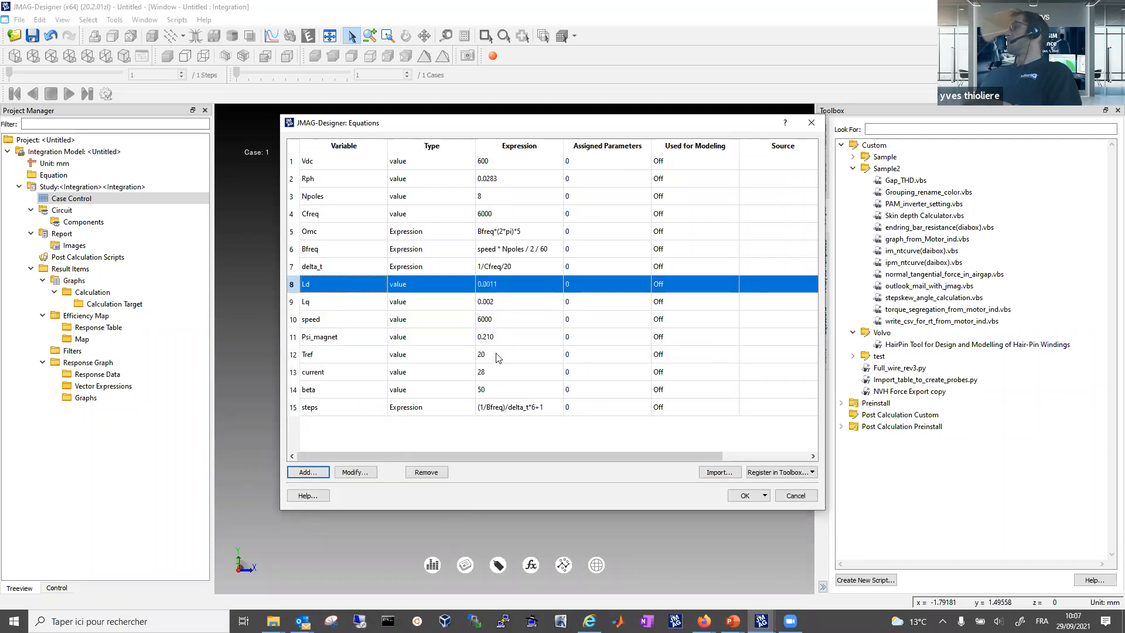
{"action": "left_click", "coordinate": [744, 495]}
Collapse the Circuit, Report and Result Items branches of the integration study.
{"action": "left_click", "coordinate": [122, 258]}
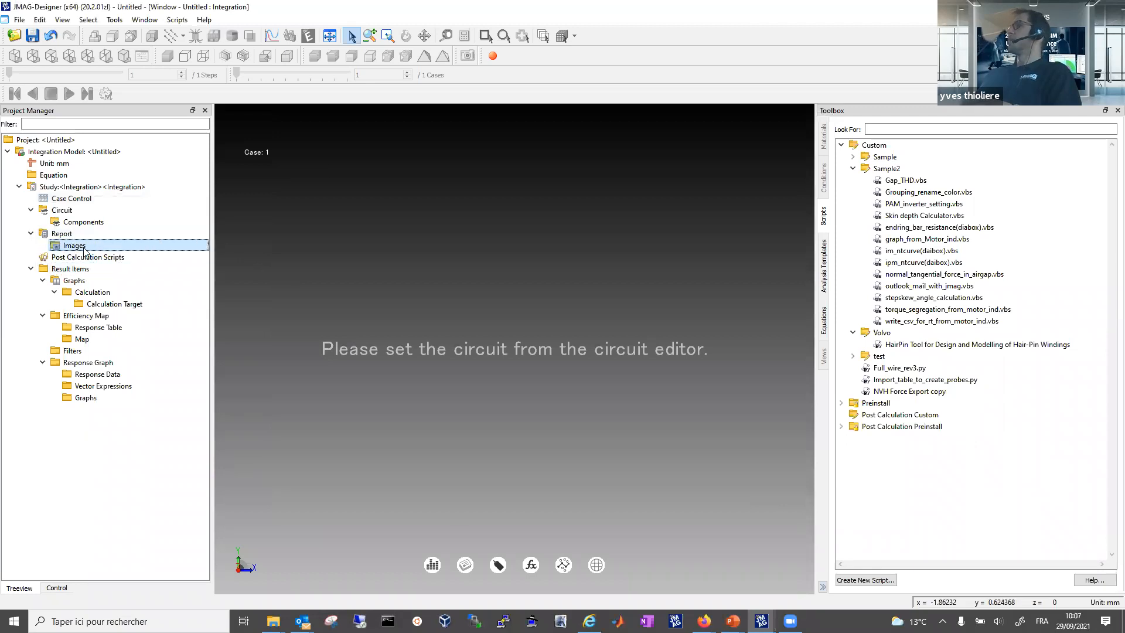
{"action": "left_click", "coordinate": [55, 211]}
{"action": "left_click", "coordinate": [31, 209]}
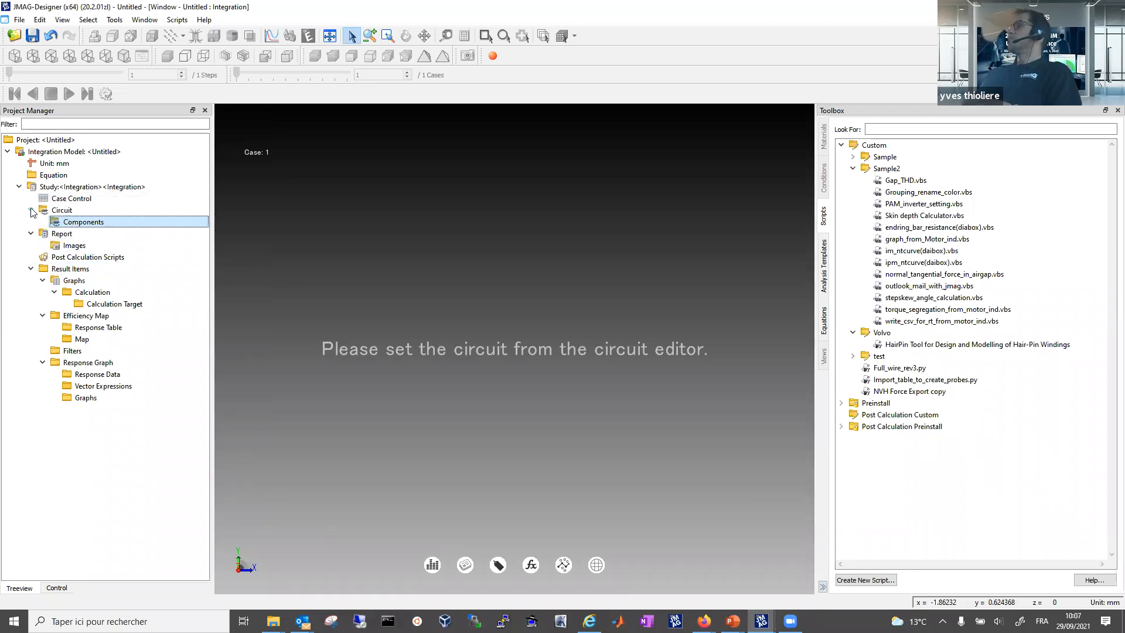
{"action": "left_click", "coordinate": [31, 222]}
{"action": "left_click", "coordinate": [36, 233]}
{"action": "left_click", "coordinate": [31, 245]}
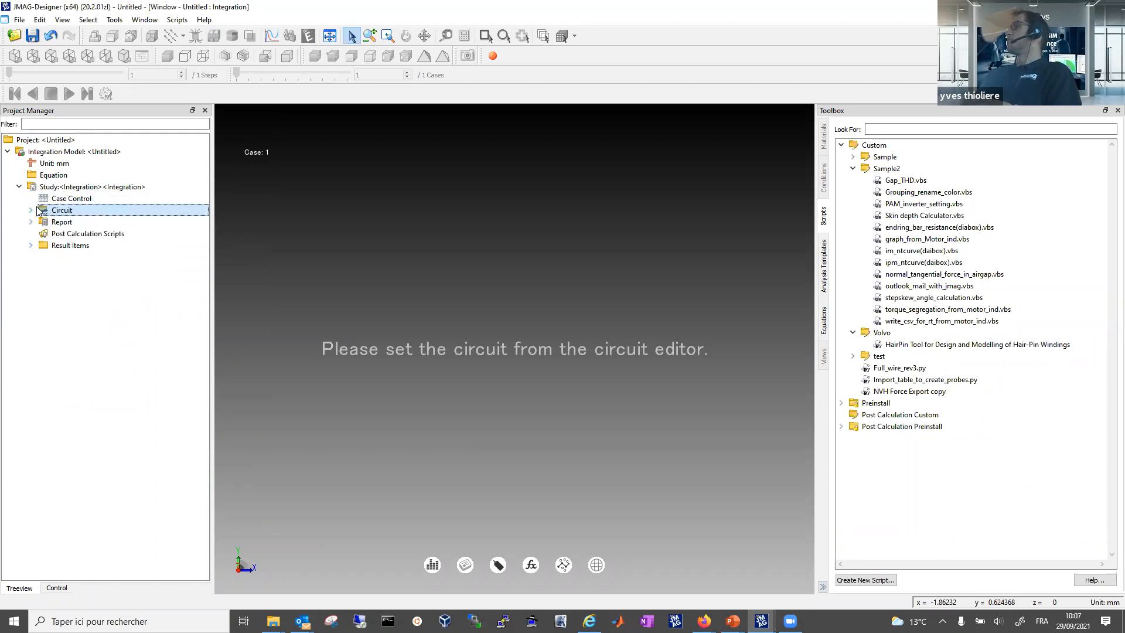
Open the study's circuit for editing and import the circuit file JFT143IntegrationStudy-01.jcir.
{"action": "right_click", "coordinate": [68, 211]}
{"action": "left_click", "coordinate": [95, 218]}
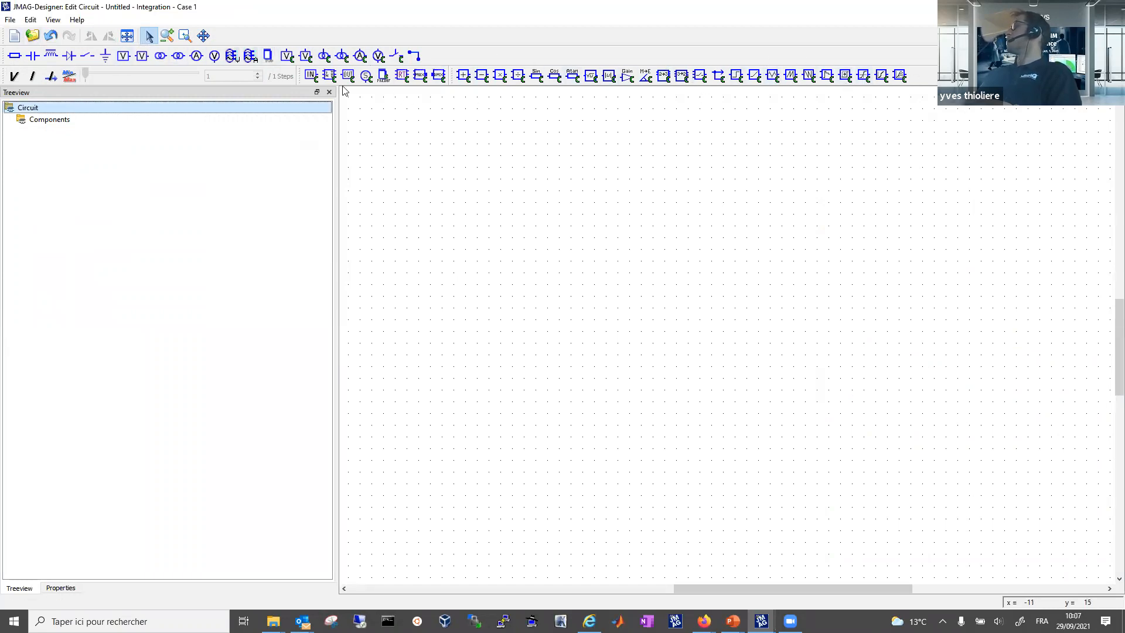
{"action": "left_click", "coordinate": [10, 20]}
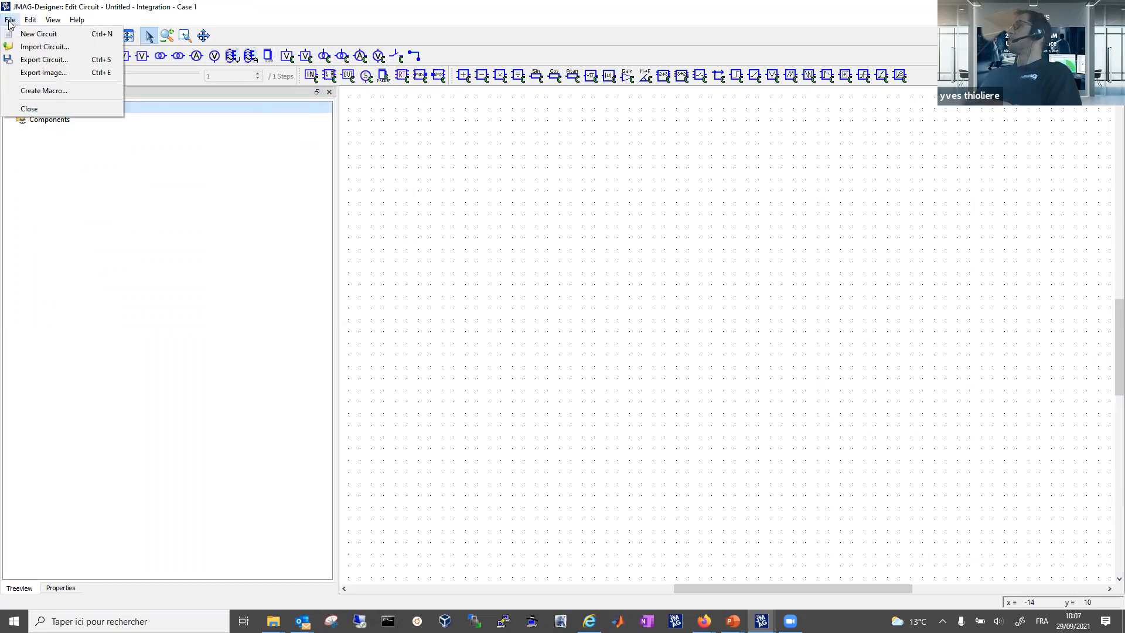
{"action": "left_click", "coordinate": [37, 48]}
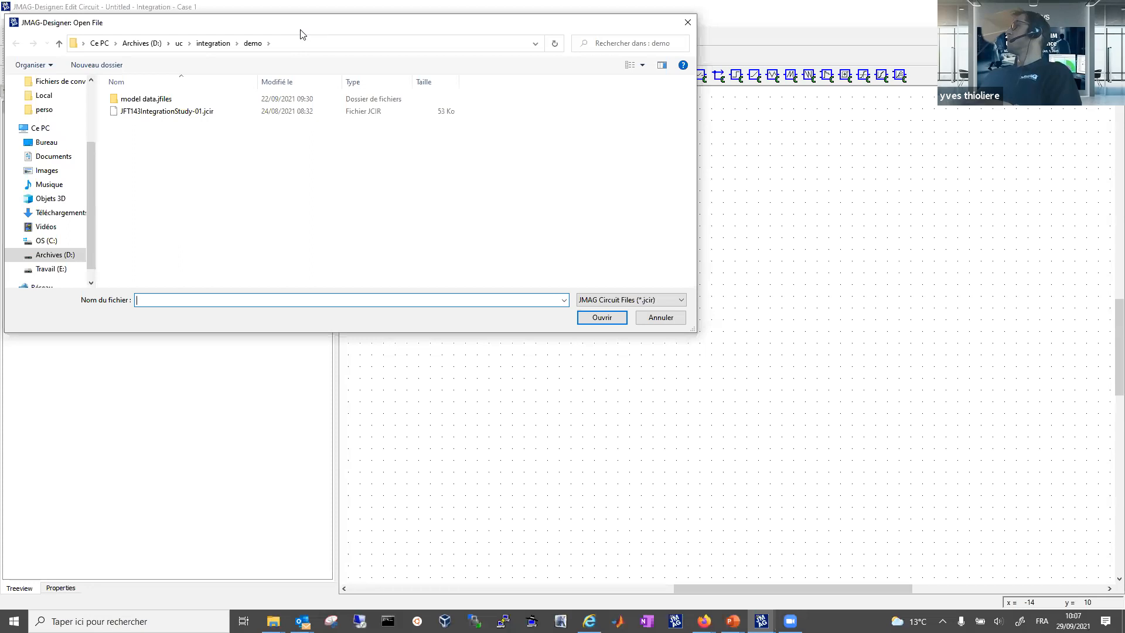
{"action": "left_click_drag", "start_coordinate": [301, 34], "coordinate": [586, 171]}
{"action": "double_click", "coordinate": [475, 249]}
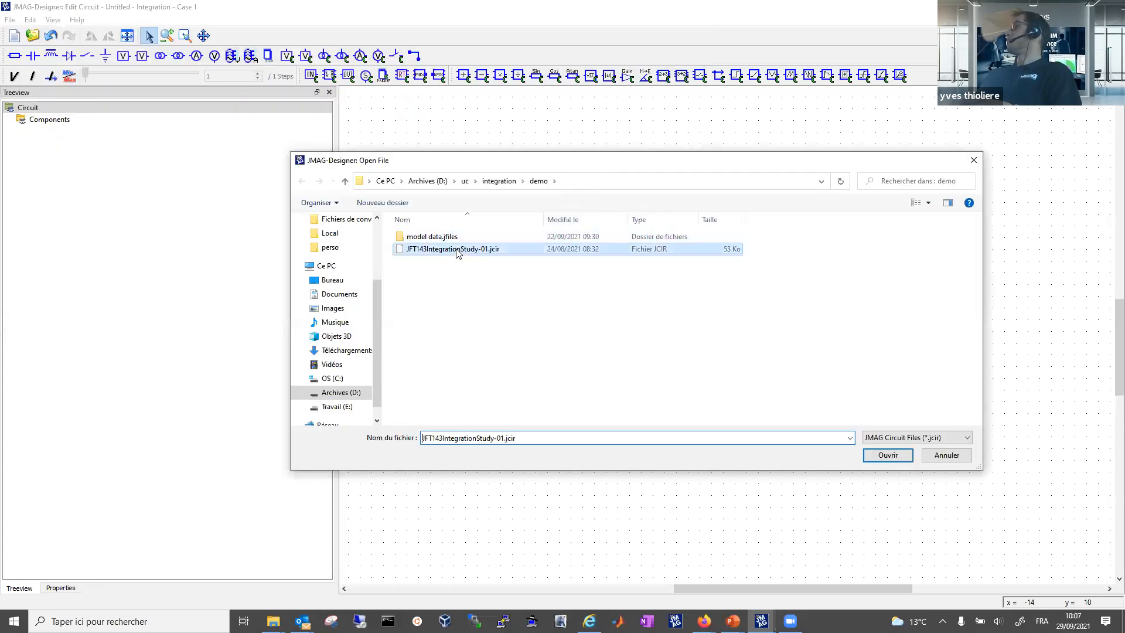
Examine the layout of the imported control circuit, including the Beta input and the ABCtoDQ block.
{"action": "scroll", "coordinate": [422, 399], "scroll_direction": "down", "scroll_amount": 2}
{"action": "scroll", "coordinate": [670, 376], "scroll_direction": "up", "scroll_amount": 2}
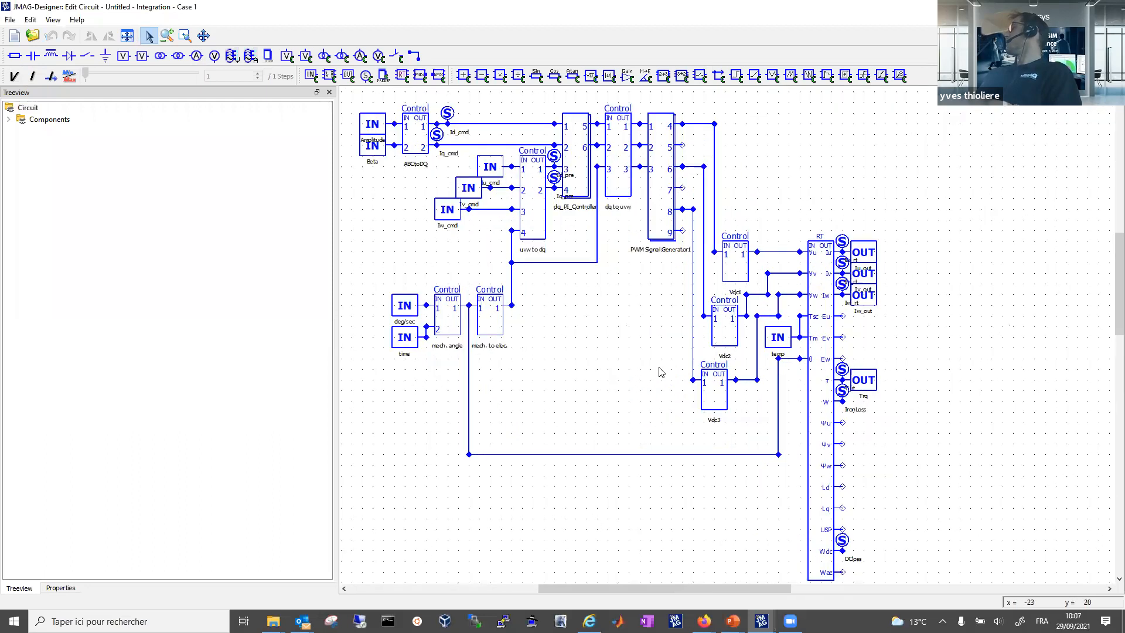
{"action": "scroll", "coordinate": [754, 369], "scroll_direction": "down", "scroll_amount": 1}
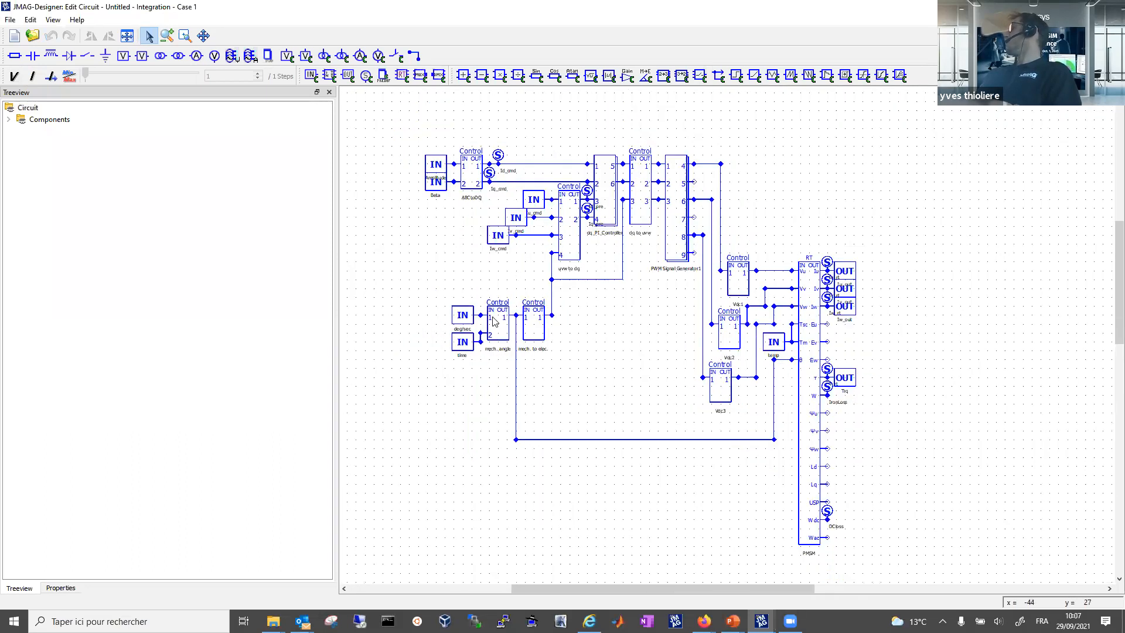
{"action": "scroll", "coordinate": [494, 323], "scroll_direction": "up", "scroll_amount": 1}
{"action": "scroll", "coordinate": [668, 317], "scroll_direction": "down", "scroll_amount": 1}
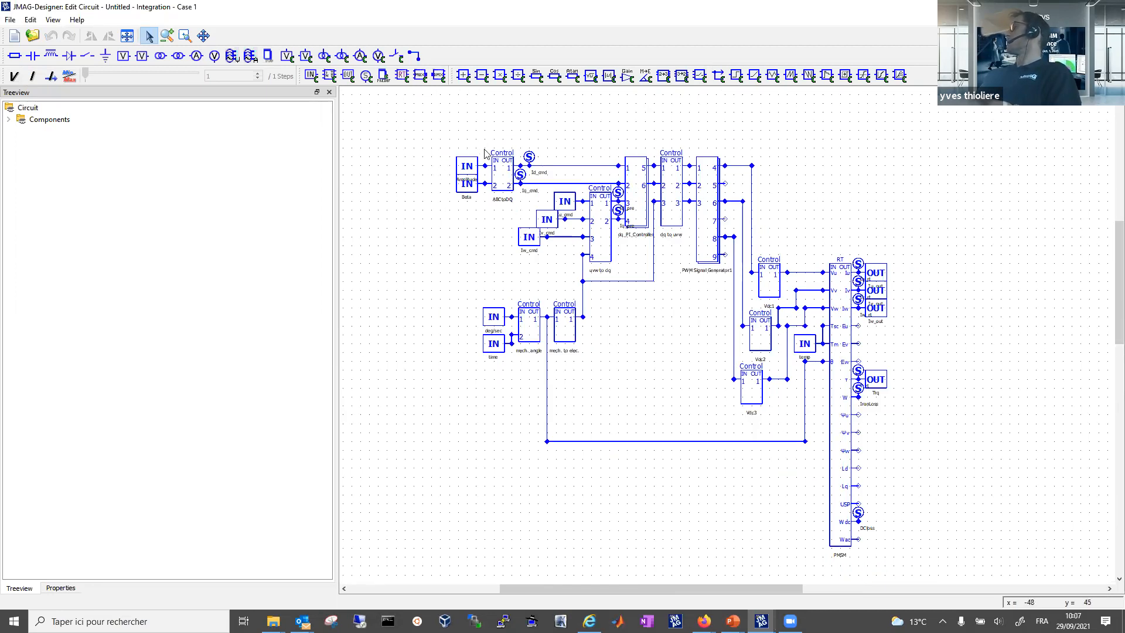
{"action": "left_click", "coordinate": [468, 183]}
{"action": "left_click", "coordinate": [507, 181]}
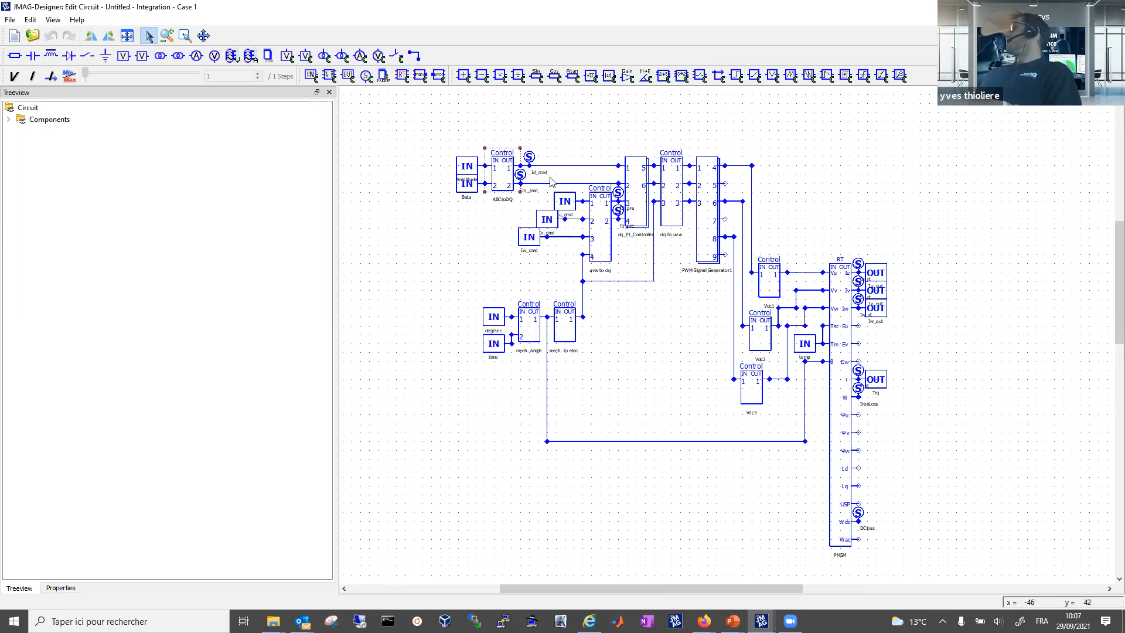
Inspect the Idq_PI_controller_core script inside the dq_PI_Controller macro and the properties of the PWM Signal Generator1 block.
{"action": "left_click", "coordinate": [634, 188]}
{"action": "double_click", "coordinate": [633, 186]}
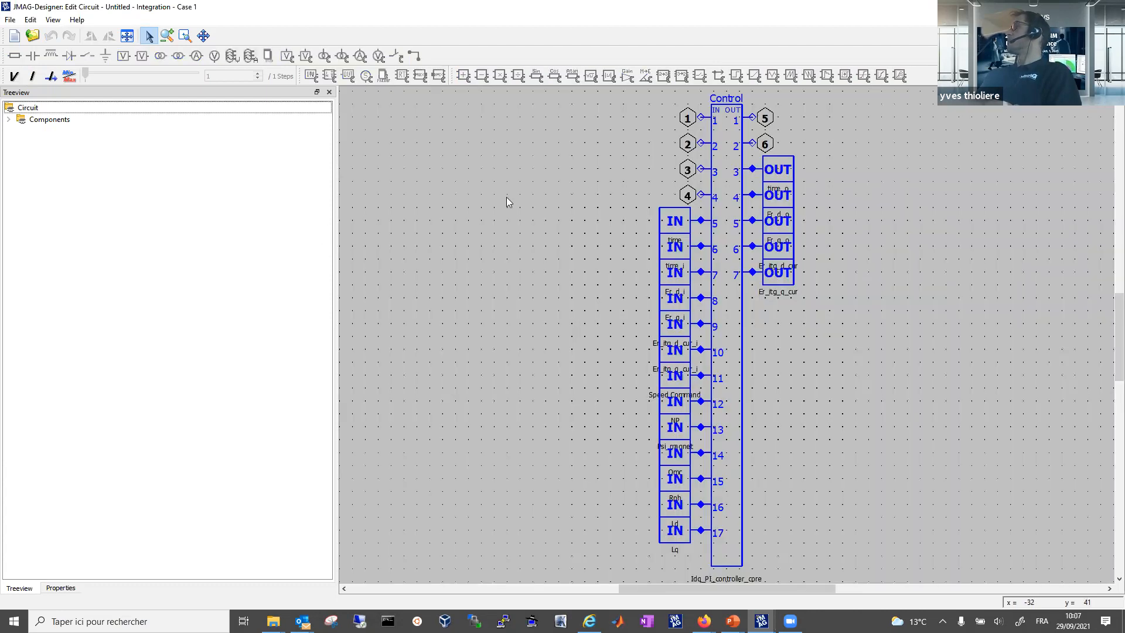
{"action": "left_click", "coordinate": [292, 182]}
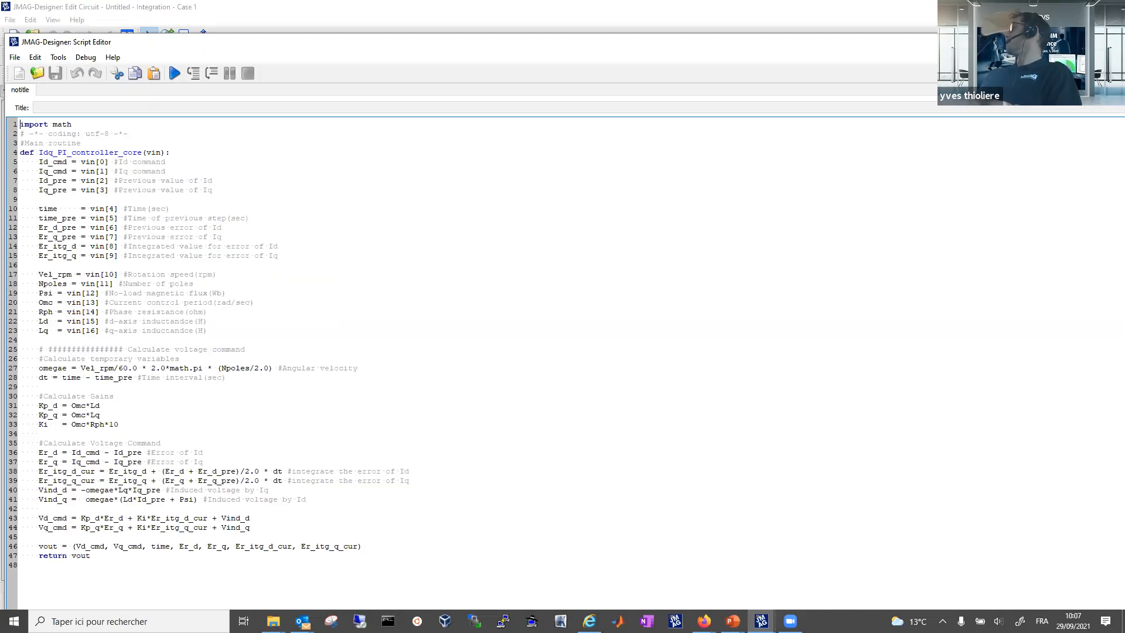
{"action": "left_click_drag", "start_coordinate": [1051, 42], "coordinate": [648, 117]}
{"action": "left_click_drag", "start_coordinate": [976, 116], "coordinate": [650, 165]}
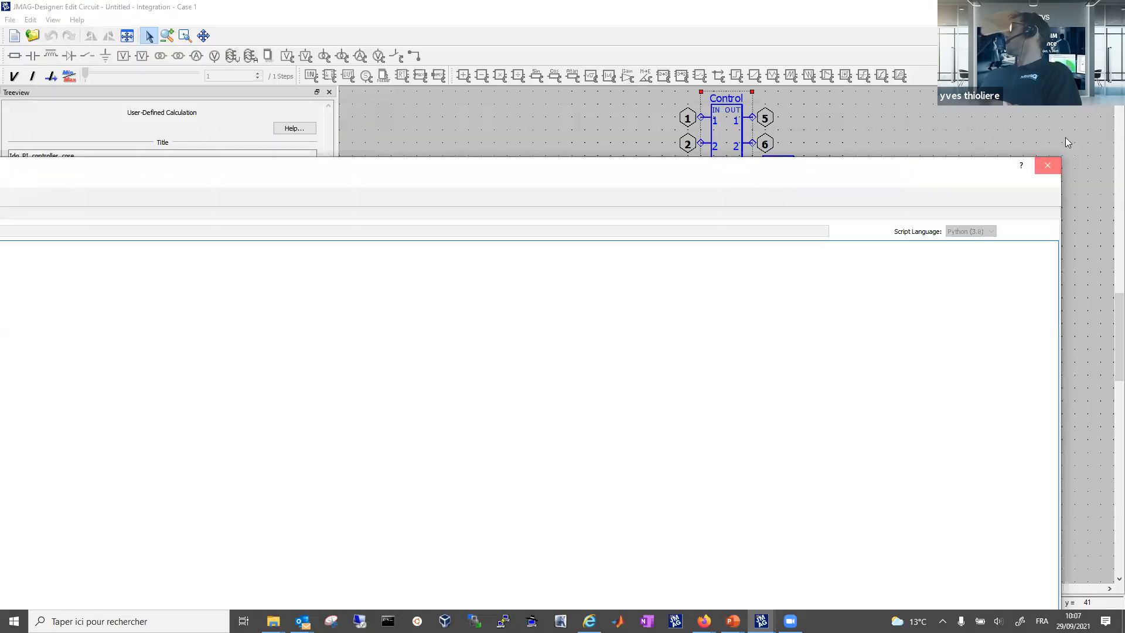
{"action": "left_click", "coordinate": [1047, 164]}
{"action": "double_click", "coordinate": [1052, 121]}
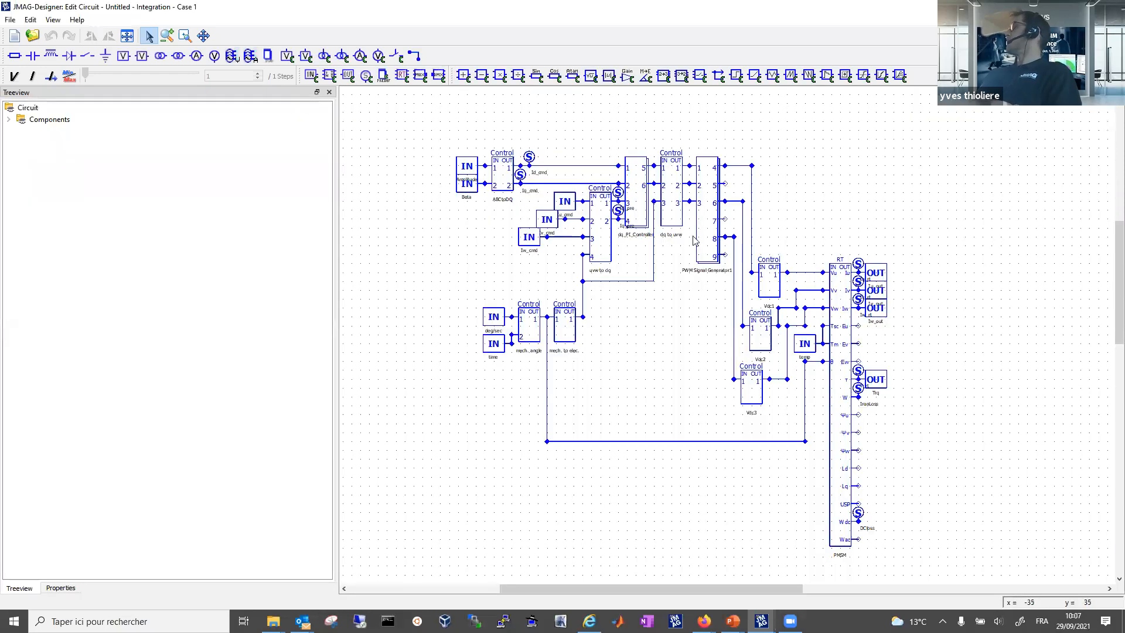
{"action": "left_click", "coordinate": [705, 232]}
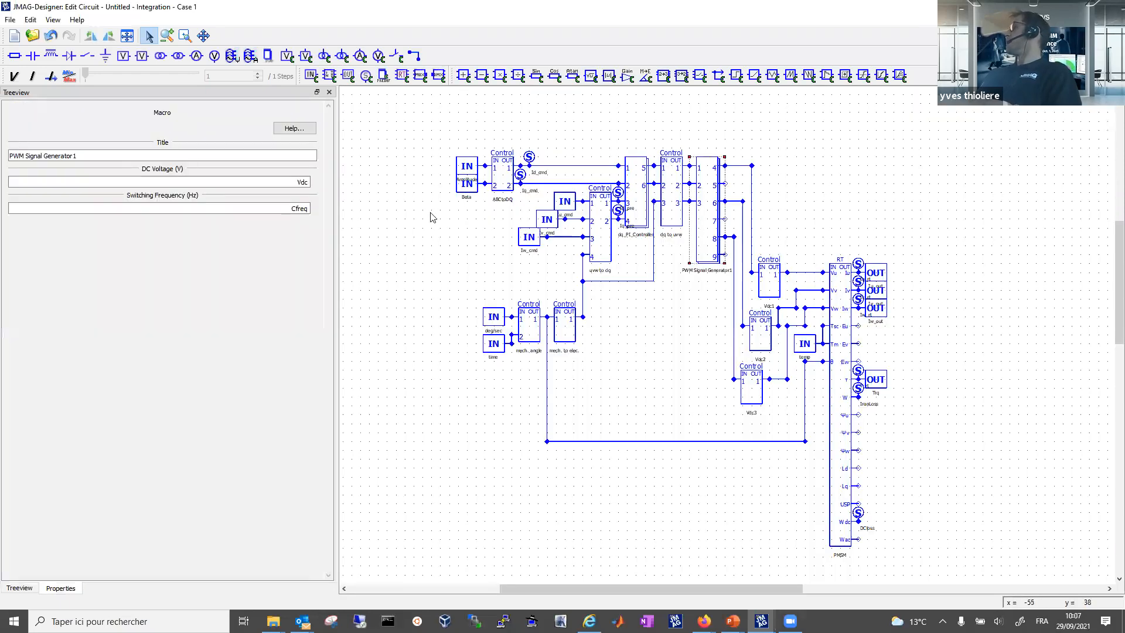
{"action": "left_click", "coordinate": [627, 328]}
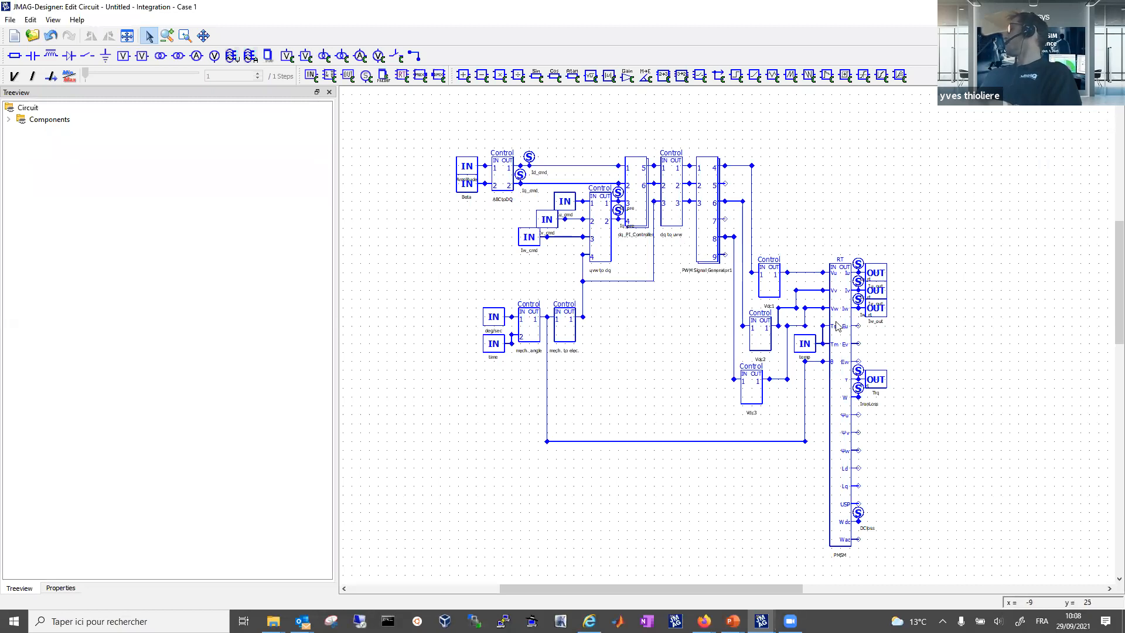
Assign the RTT file JFT143IntegrationStudy-01.rtt to the PMSM block and close the circuit editor.
{"action": "left_click", "coordinate": [836, 399]}
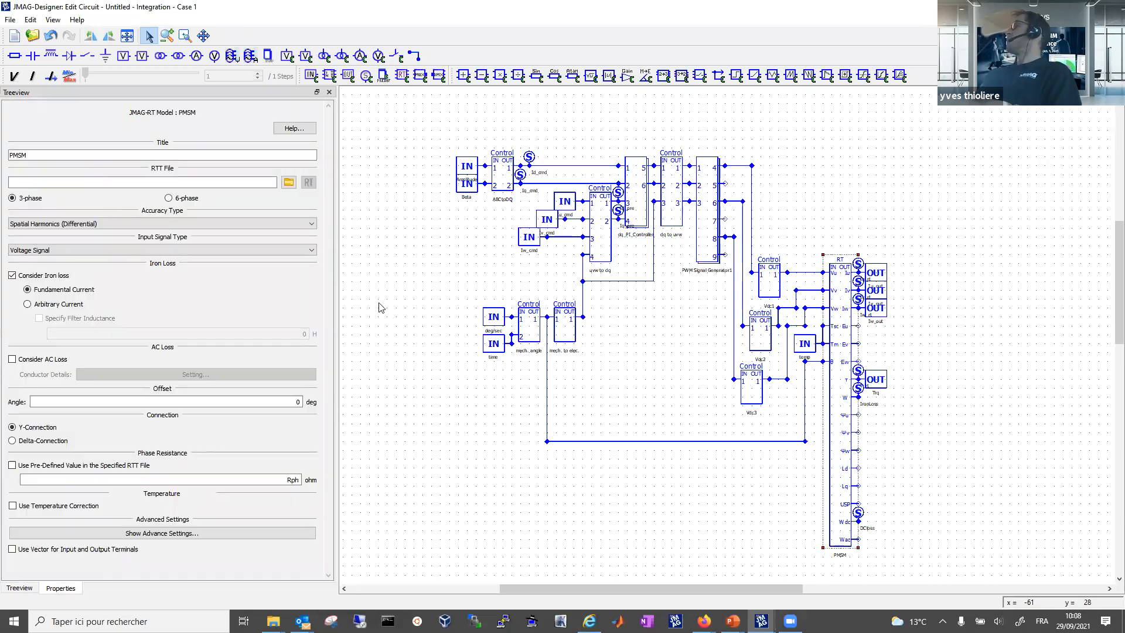
{"action": "left_click", "coordinate": [288, 182]}
{"action": "double_click", "coordinate": [487, 249]}
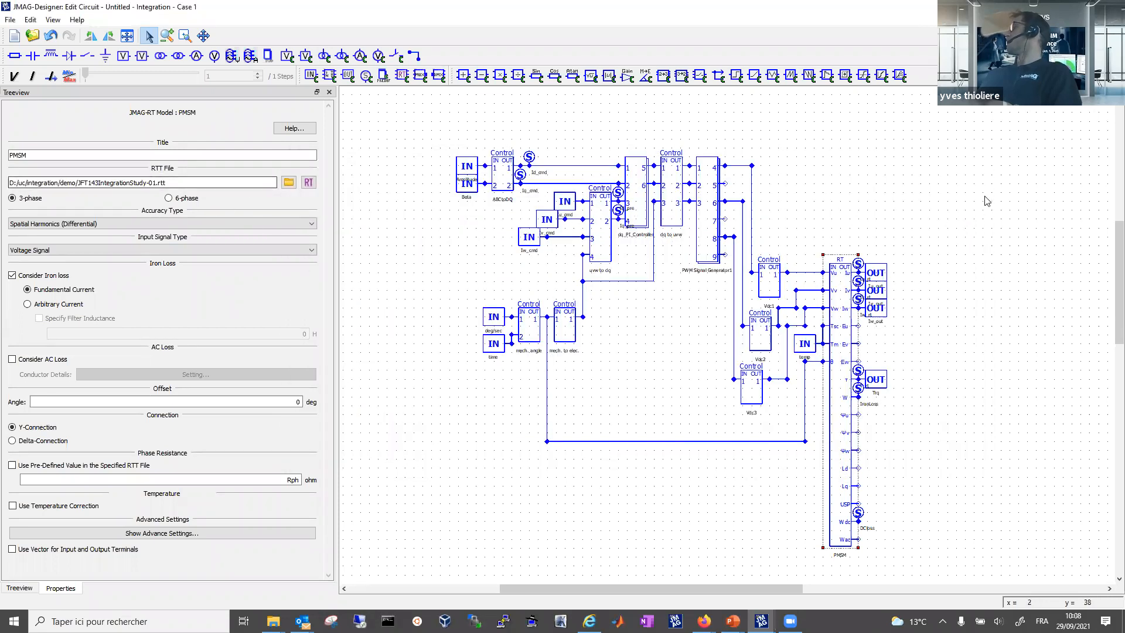
{"action": "left_click", "coordinate": [987, 201]}
{"action": "left_click", "coordinate": [1111, 7]}
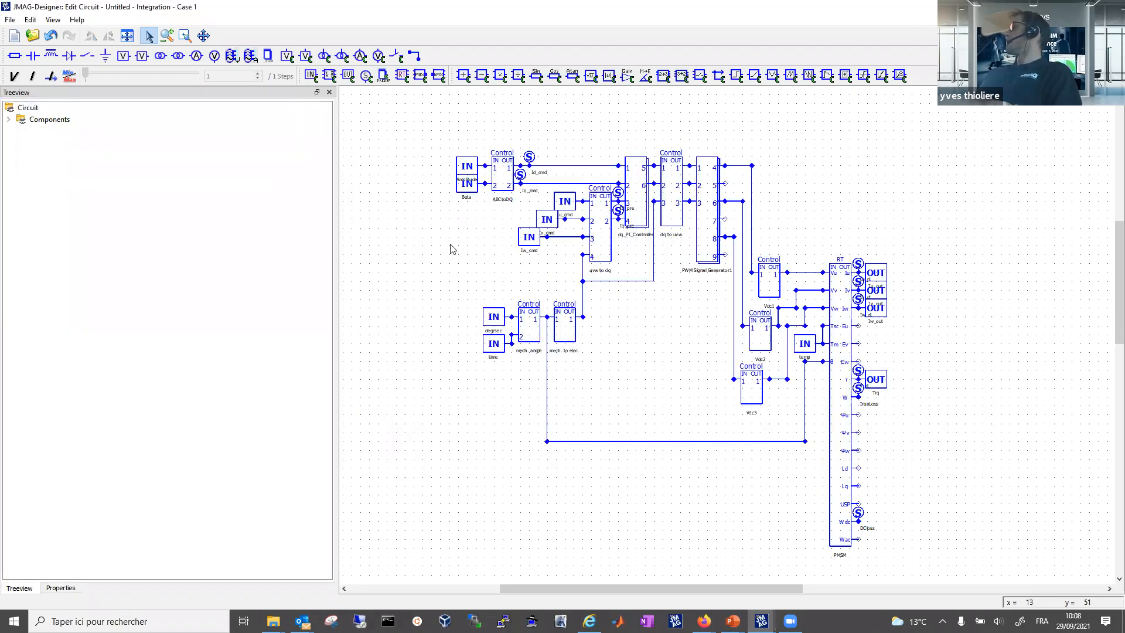
In the integration study's properties, set the number of steps to the variable steps and the time step to delta_t.
{"action": "right_click", "coordinate": [104, 188]}
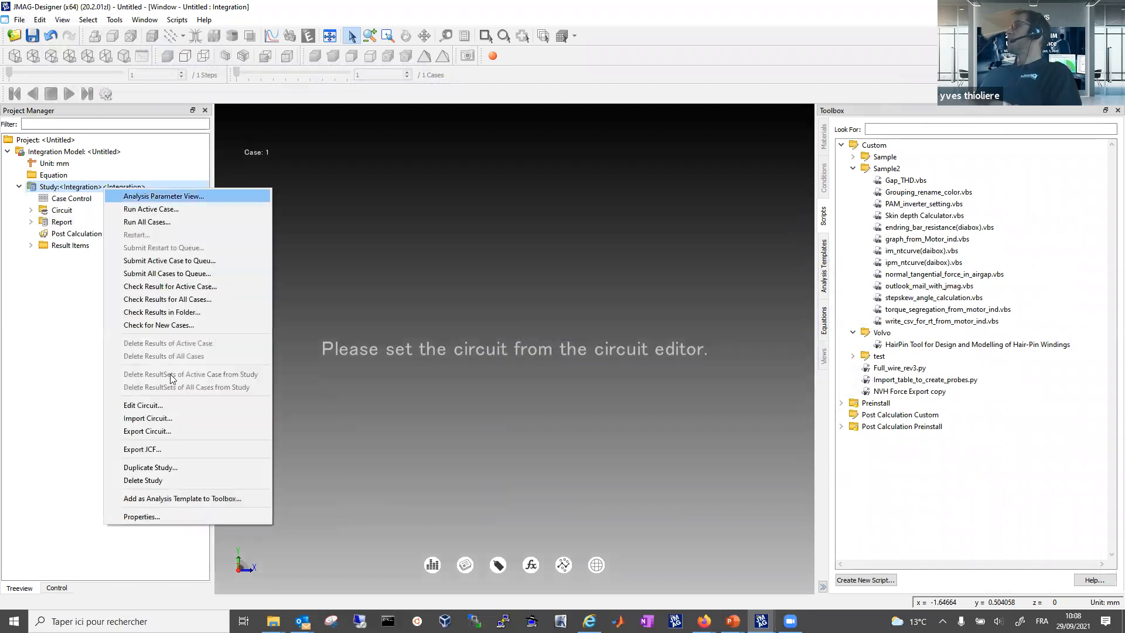
{"action": "key", "text": "Return"}
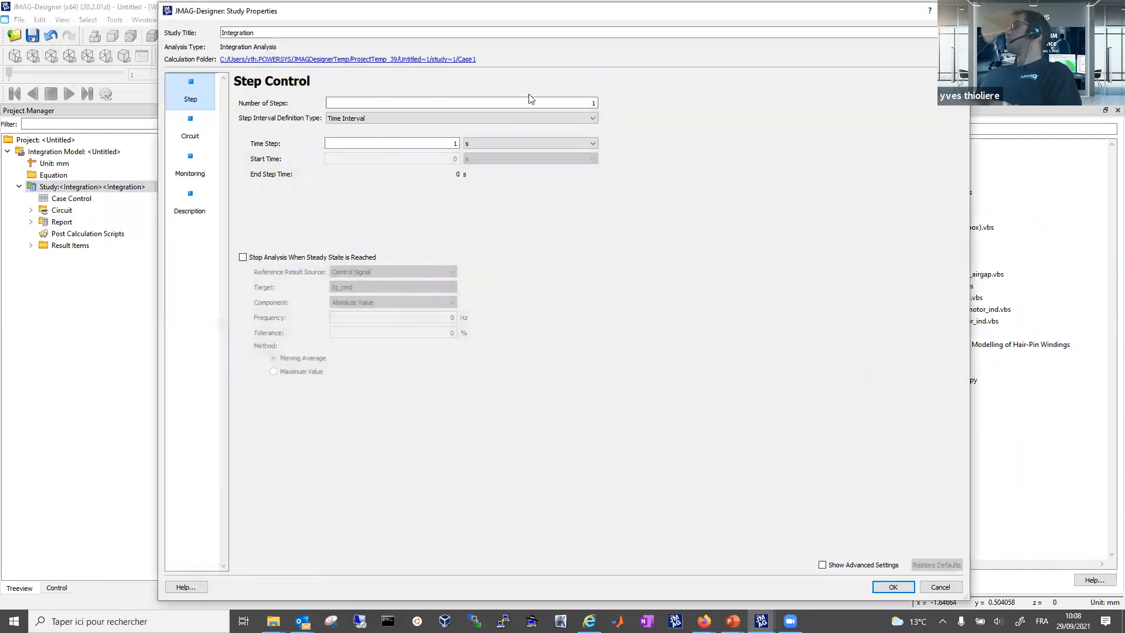
{"action": "right_click", "coordinate": [593, 104]}
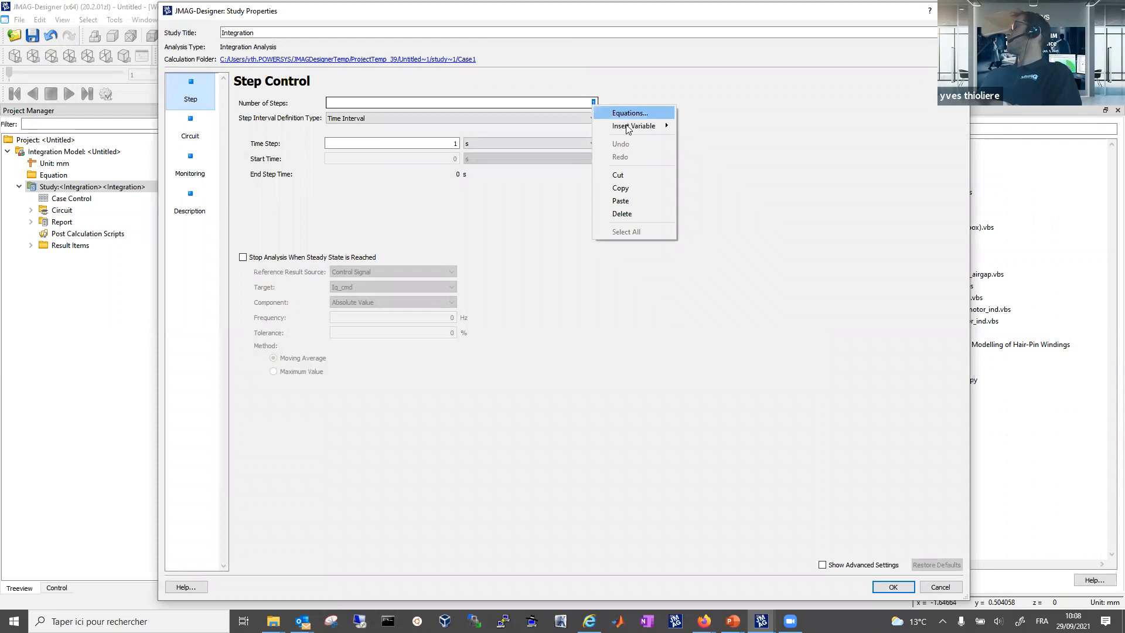
{"action": "mouse_move", "coordinate": [636, 126]}
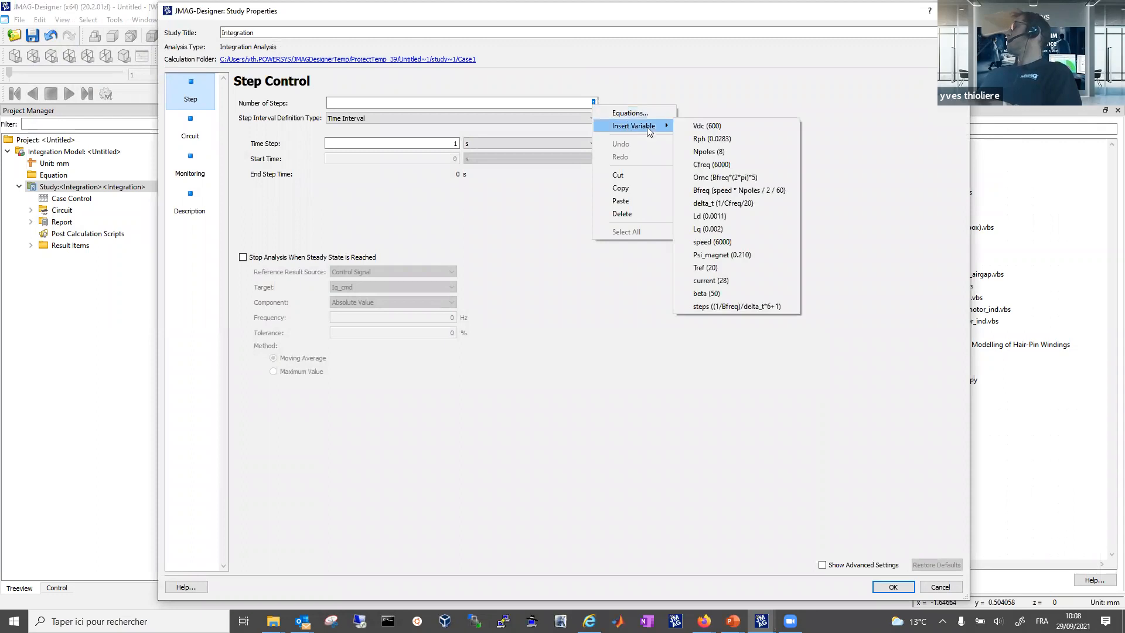
{"action": "left_click", "coordinate": [728, 306]}
{"action": "left_click", "coordinate": [456, 142]}
{"action": "right_click", "coordinate": [456, 141]}
{"action": "mouse_move", "coordinate": [498, 161]}
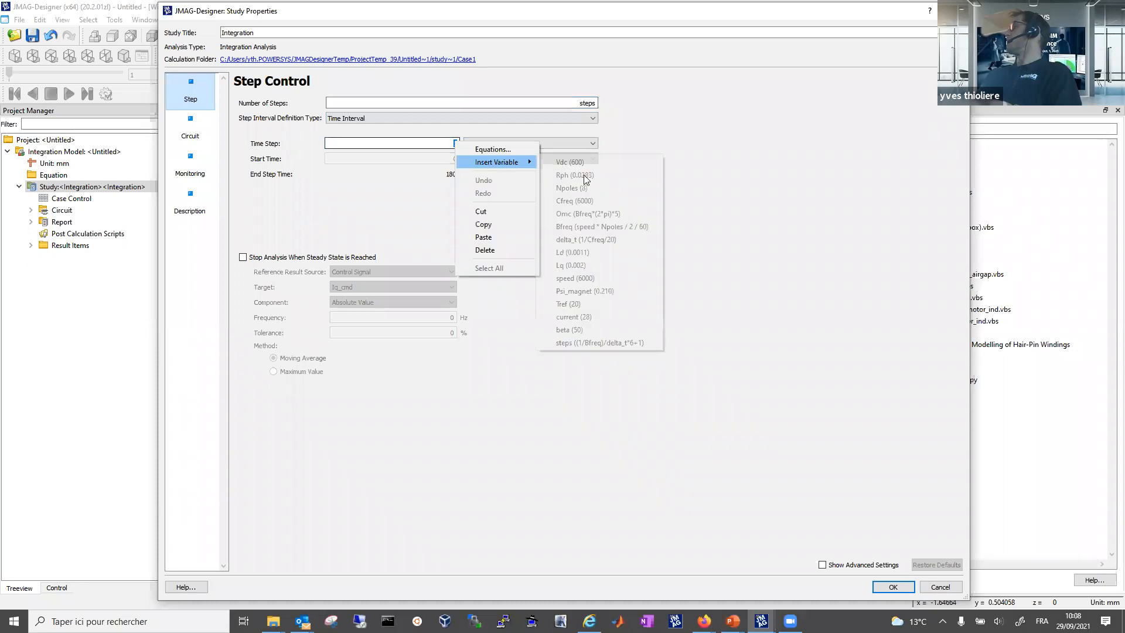
{"action": "left_click", "coordinate": [595, 240]}
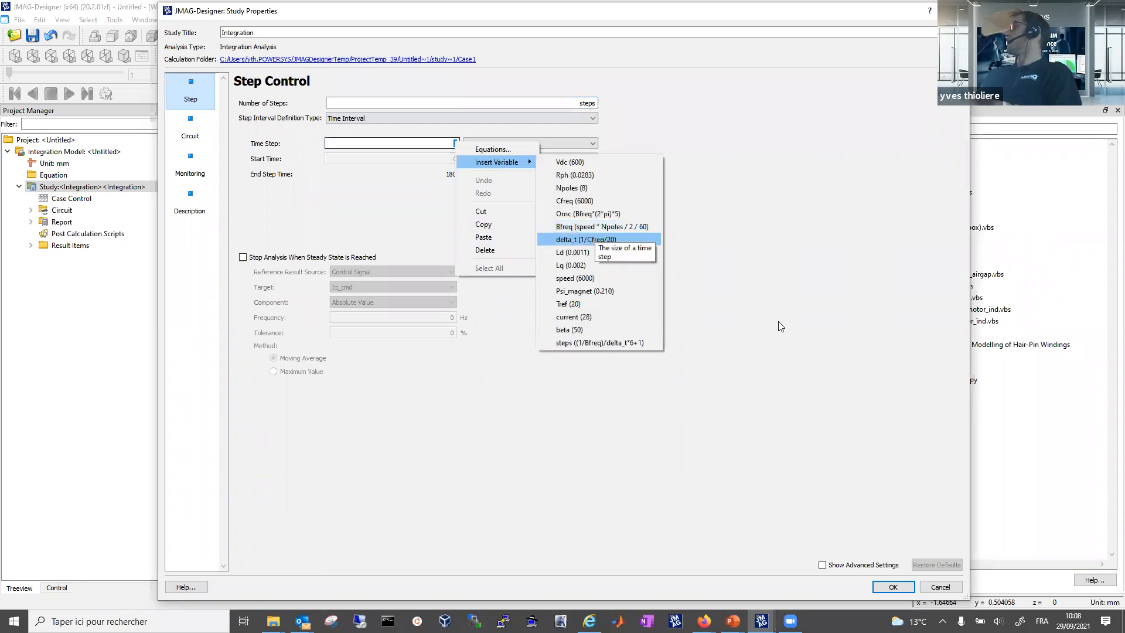
{"action": "left_click", "coordinate": [891, 588]}
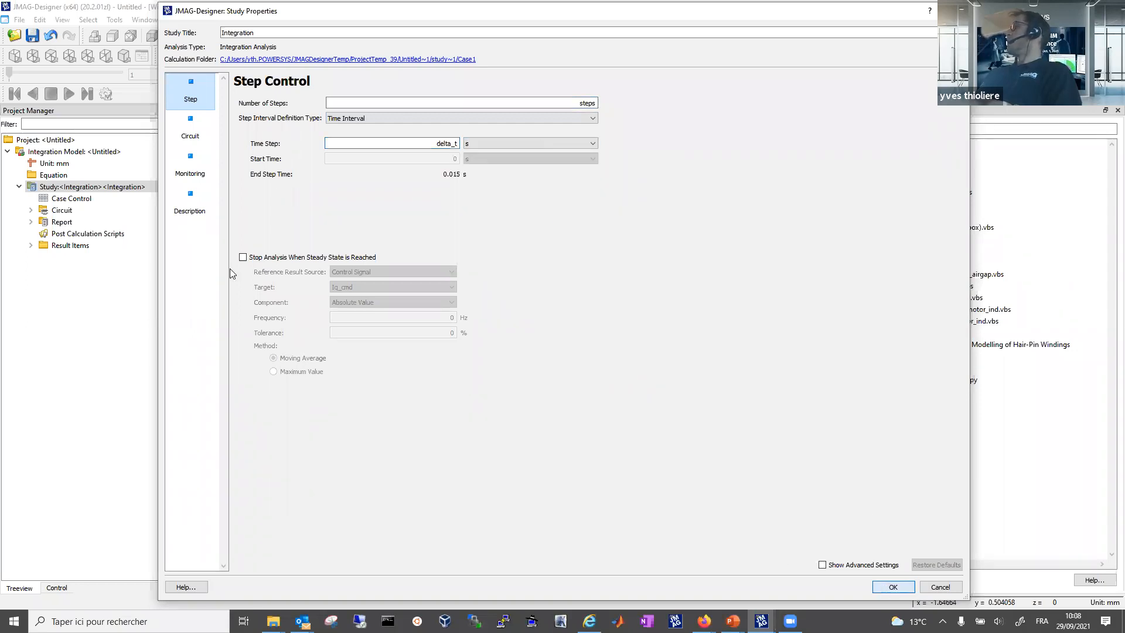
Reopen the integration study's properties to check the step control settings, and close them unchanged.
{"action": "right_click", "coordinate": [156, 189]}
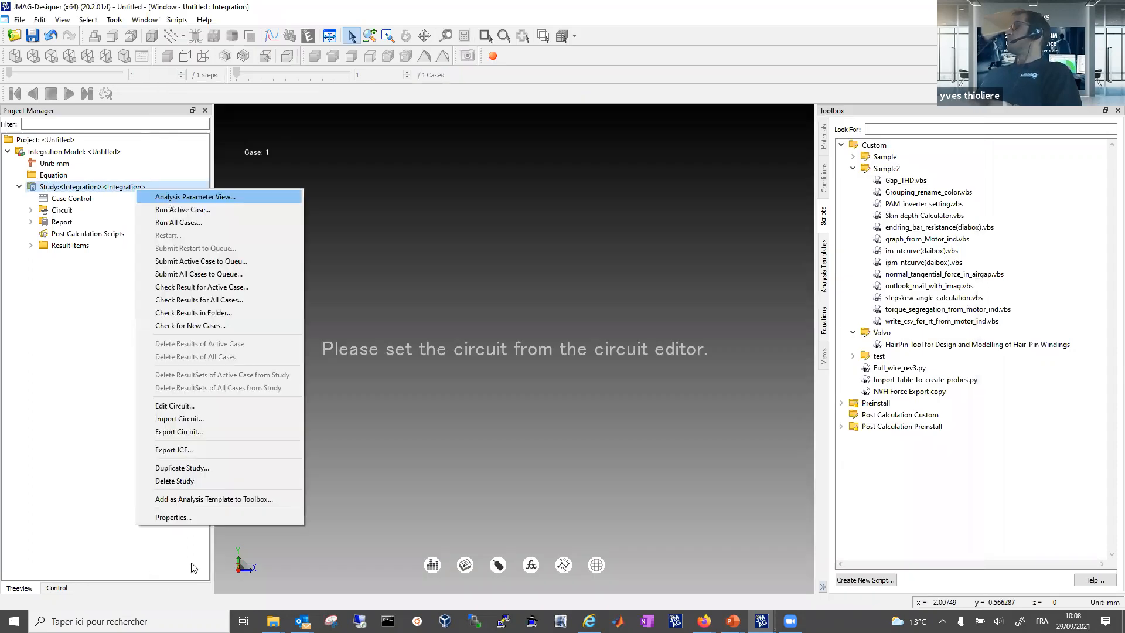
{"action": "left_click", "coordinate": [176, 517]}
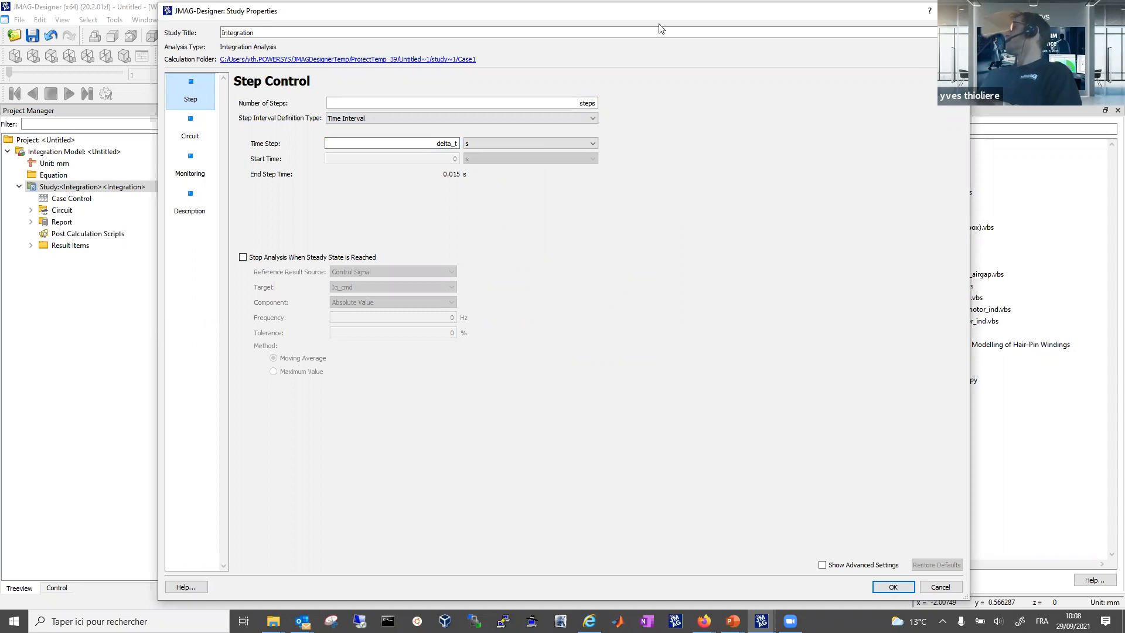
{"action": "left_click", "coordinate": [956, 10]}
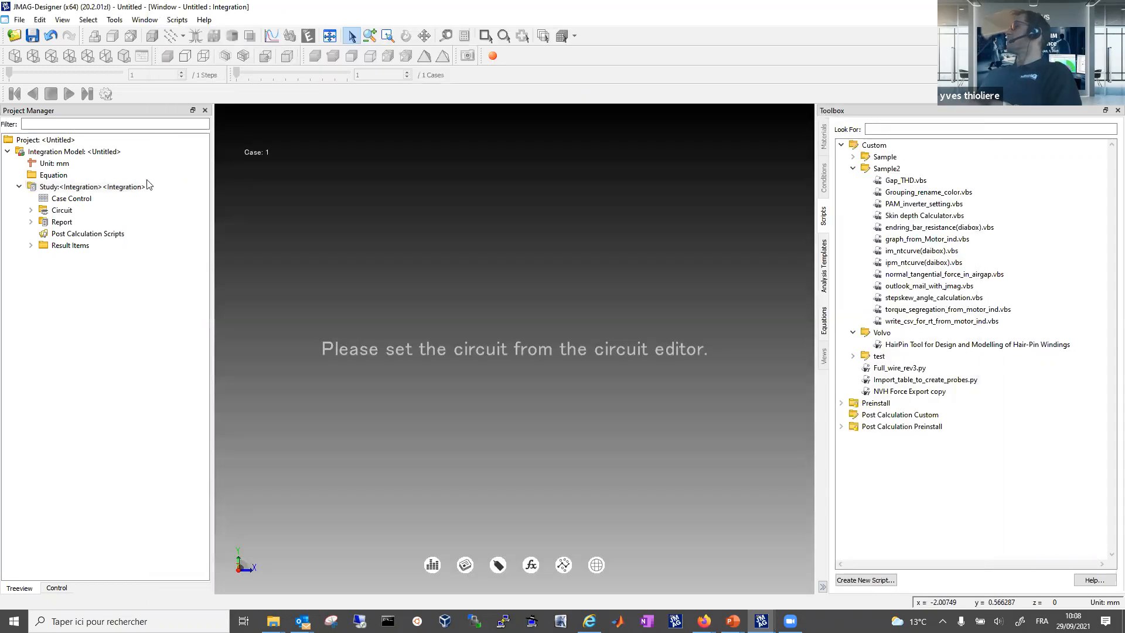
Run the active case of the integration study, saving the project as tets in the demo folder.
{"action": "left_click", "coordinate": [145, 179]}
{"action": "right_click", "coordinate": [137, 189]}
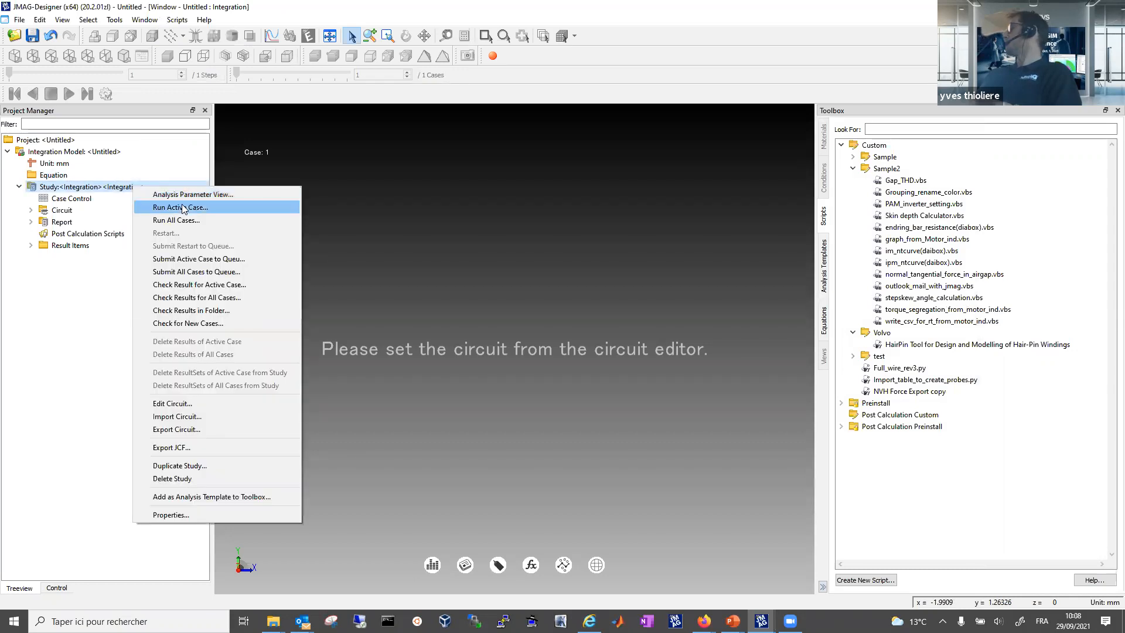
{"action": "left_click", "coordinate": [182, 206]}
{"action": "left_click", "coordinate": [633, 338]}
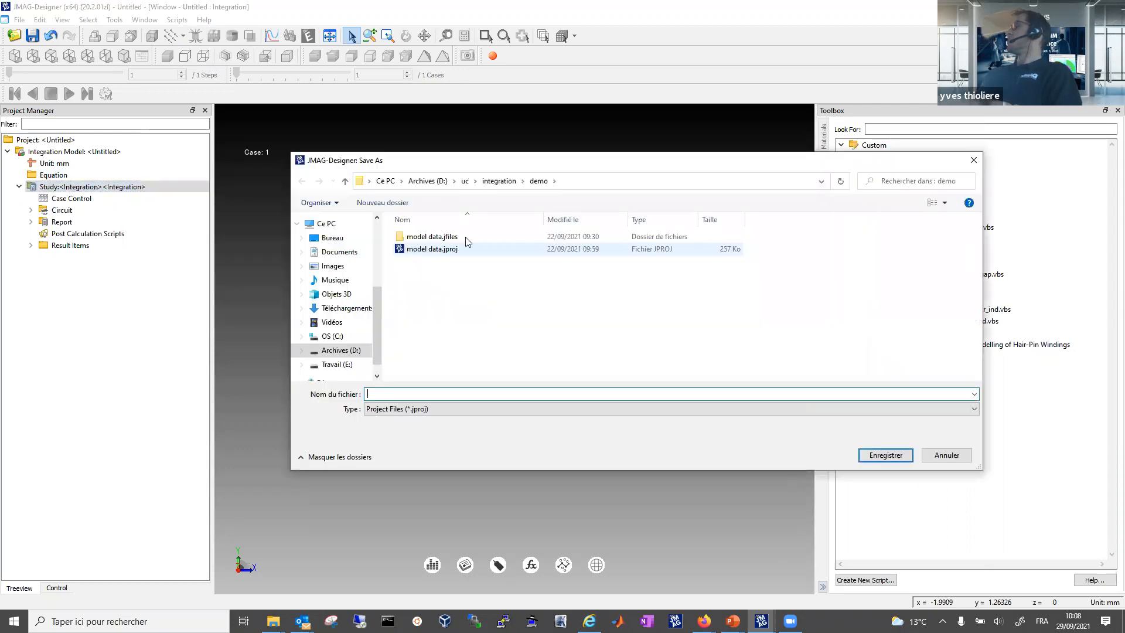
{"action": "left_click", "coordinate": [414, 249]}
{"action": "triple_click", "coordinate": [436, 397]}
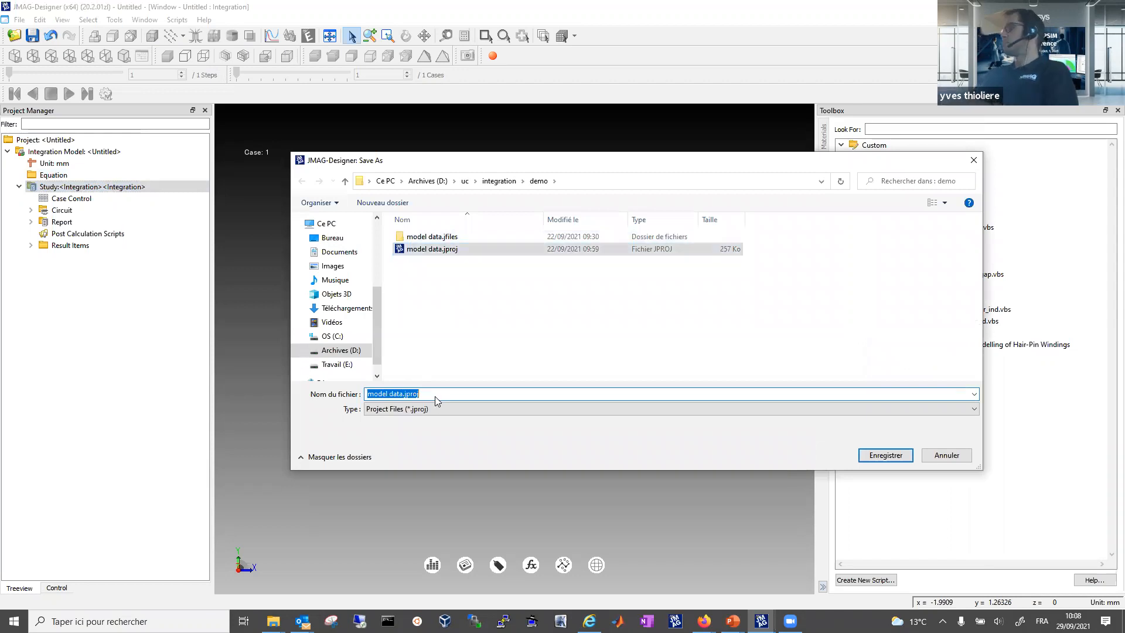
{"action": "key", "text": "BackSpace"}
{"action": "type", "text": "tets"}
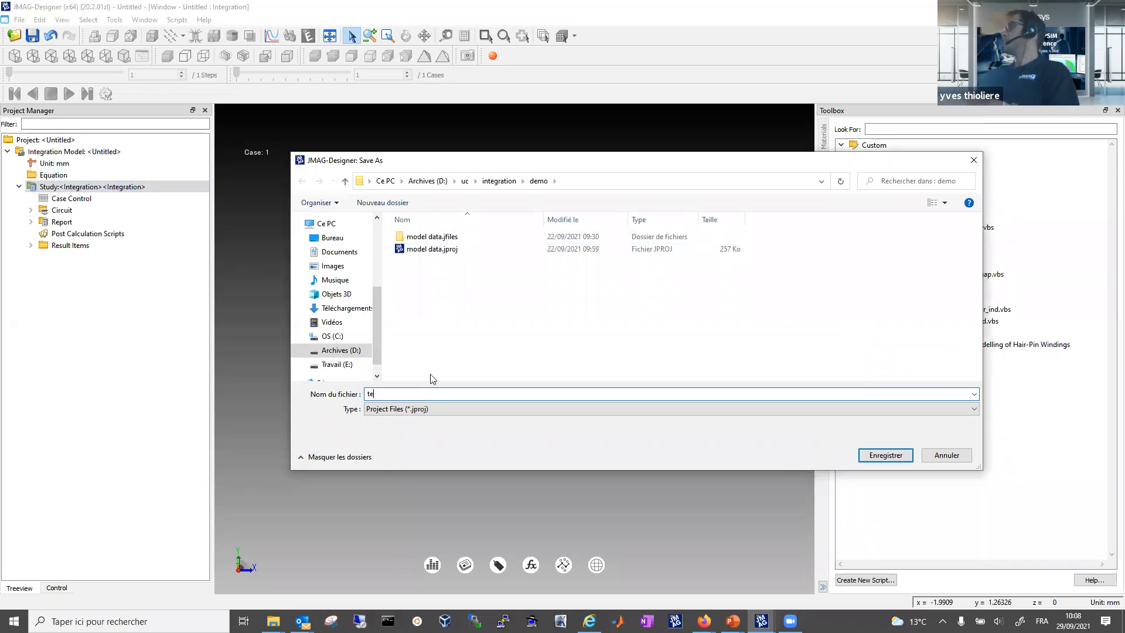
{"action": "key", "text": "Return"}
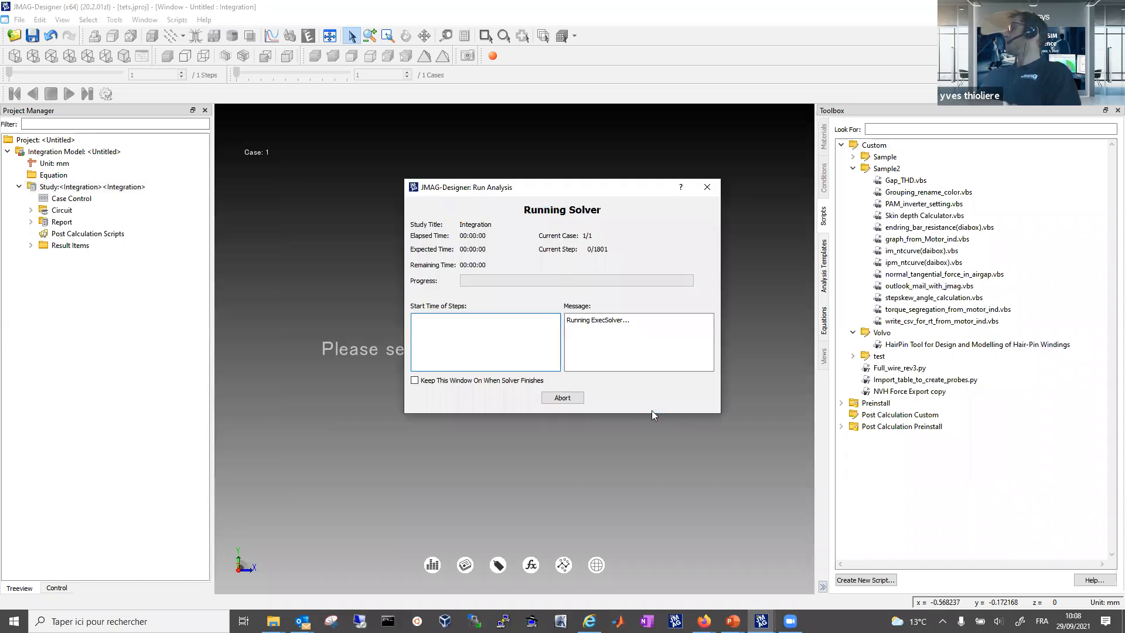
{"action": "left_click", "coordinate": [678, 397]}
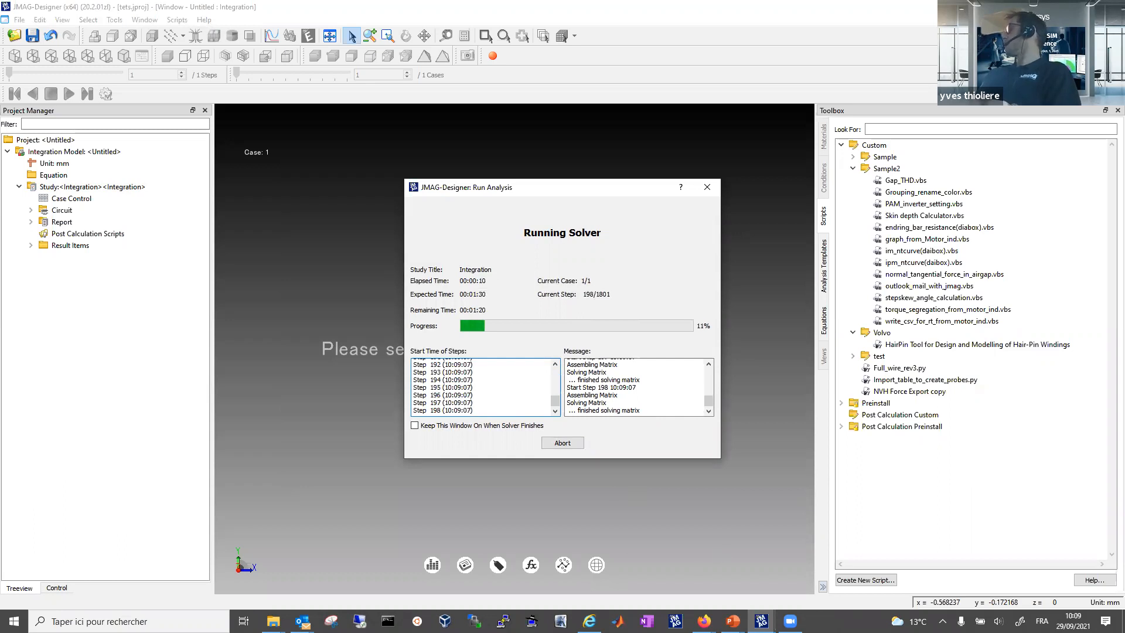
Switch to the solved model data.jproj project and collapse its Circuit branch to look over the results tree.
{"action": "mouse_move", "coordinate": [761, 620]}
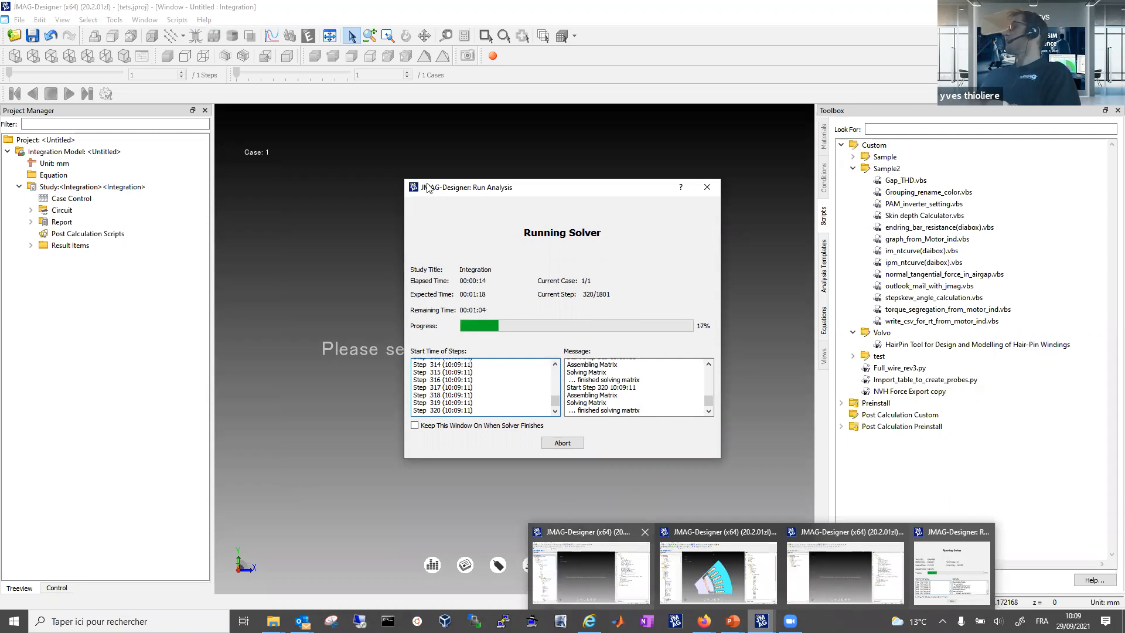
{"action": "left_click", "coordinate": [591, 575]}
{"action": "left_click", "coordinate": [39, 210]}
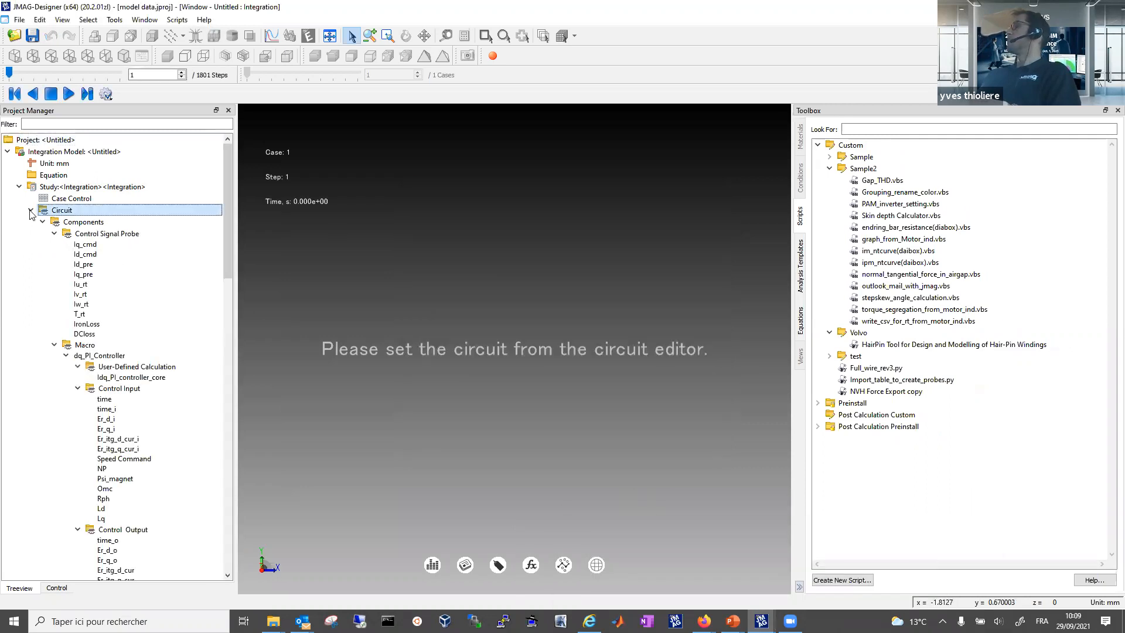
{"action": "left_click", "coordinate": [30, 210]}
{"action": "left_click", "coordinate": [101, 235]}
{"action": "left_click", "coordinate": [82, 257]}
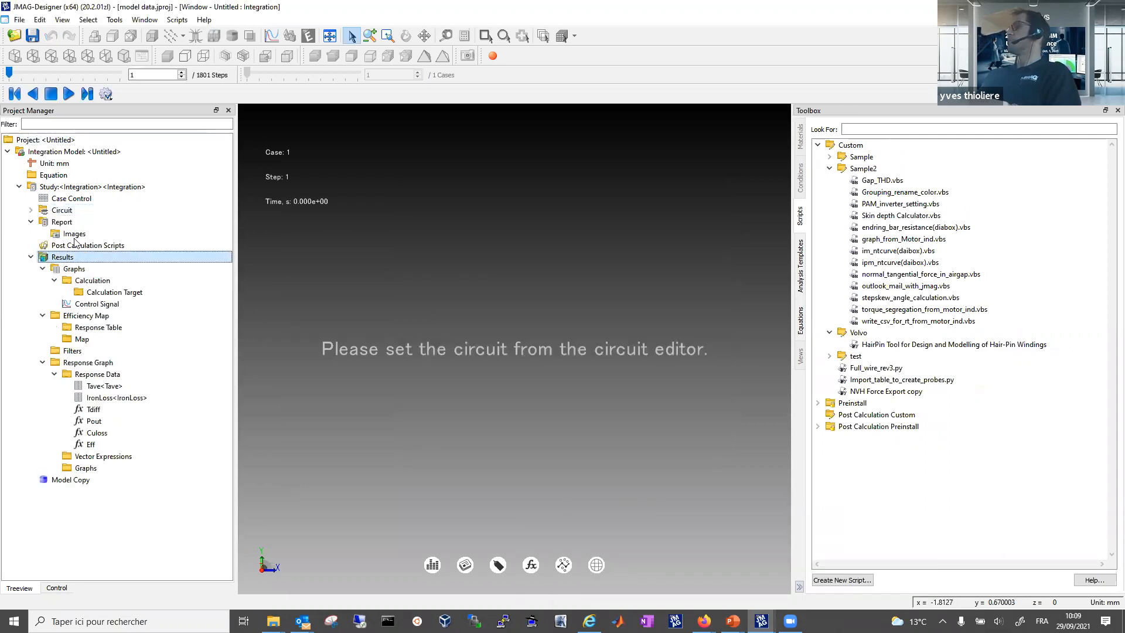
{"action": "left_click", "coordinate": [92, 317]}
{"action": "left_click", "coordinate": [78, 248]}
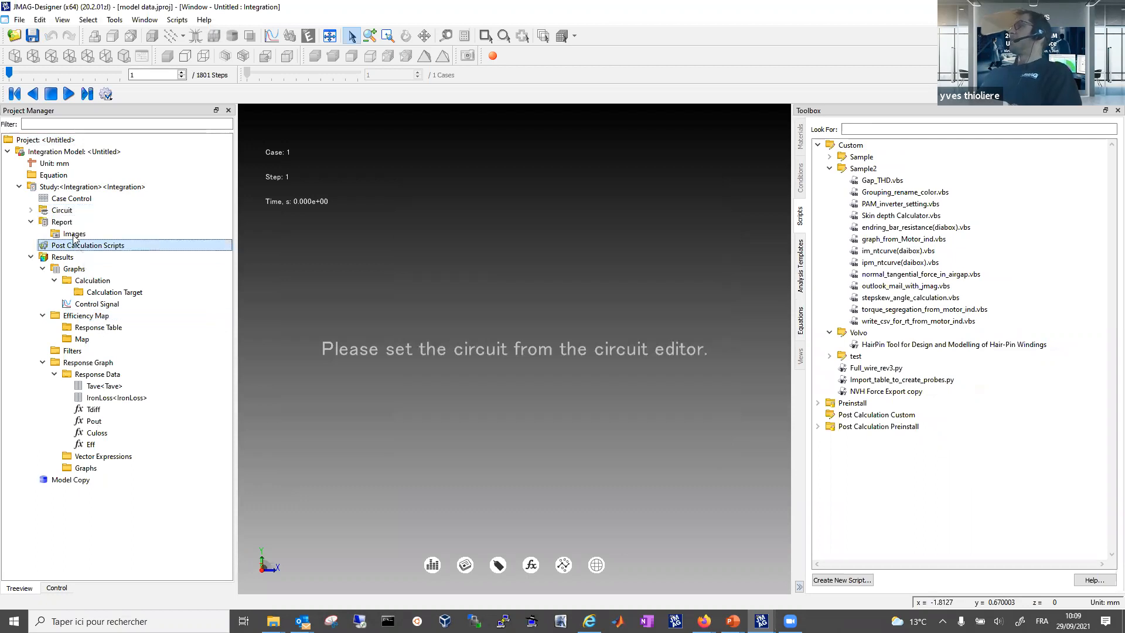
{"action": "double_click", "coordinate": [87, 211]}
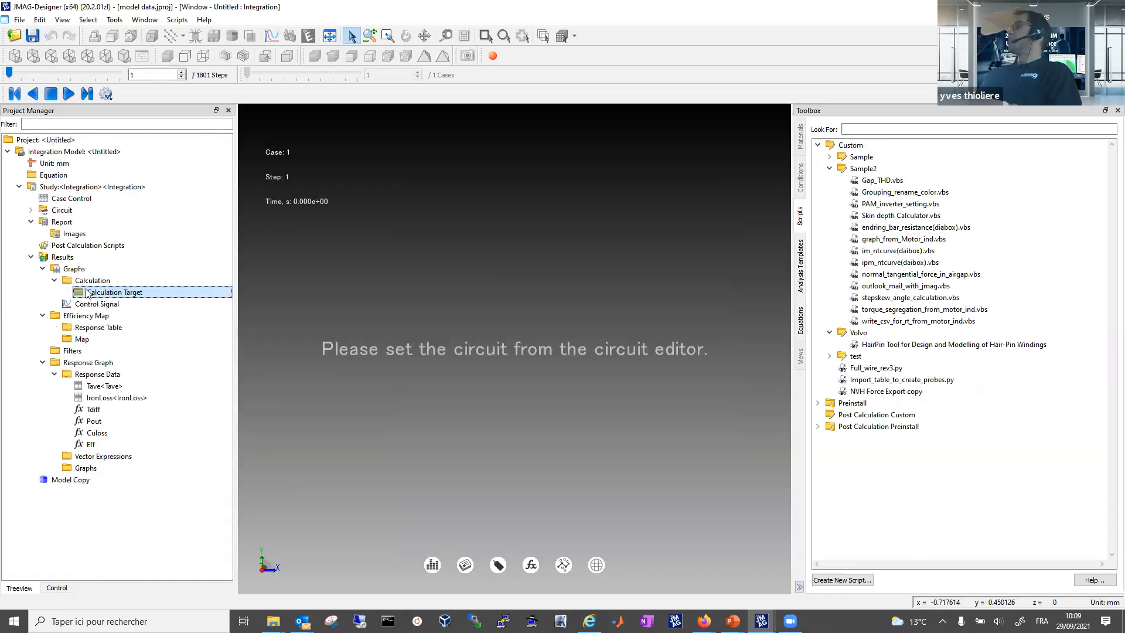
Show the Control Signal graph with only the Id_cmd, Id_pre, Iq_cmd and Iq_pre curves, examine them and close the graph.
{"action": "right_click", "coordinate": [110, 306]}
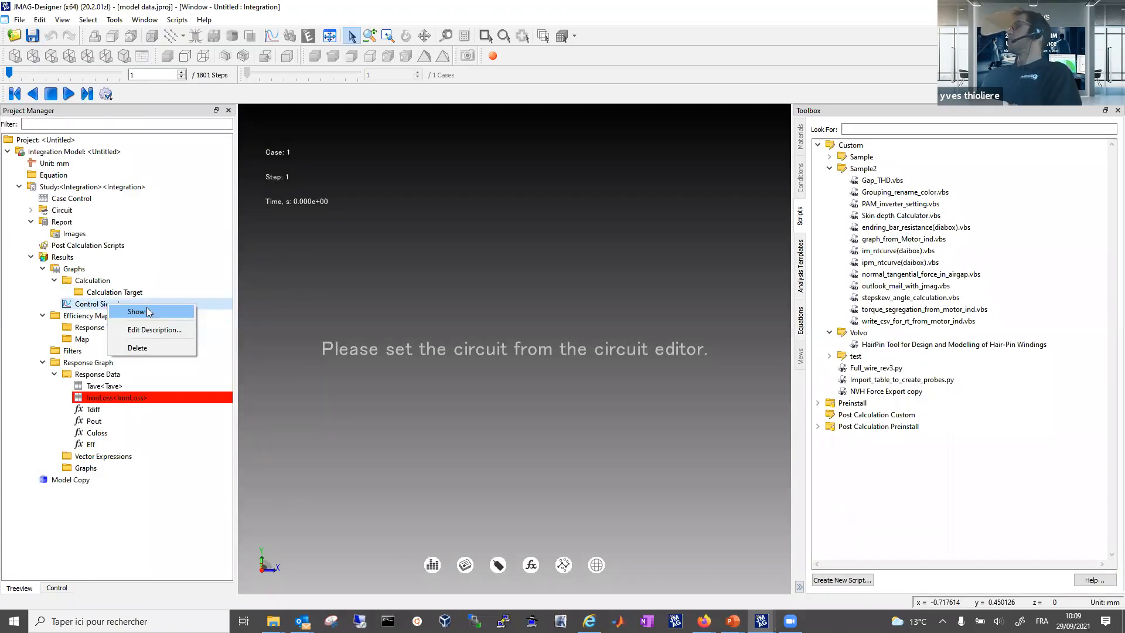
{"action": "left_click", "coordinate": [148, 312]}
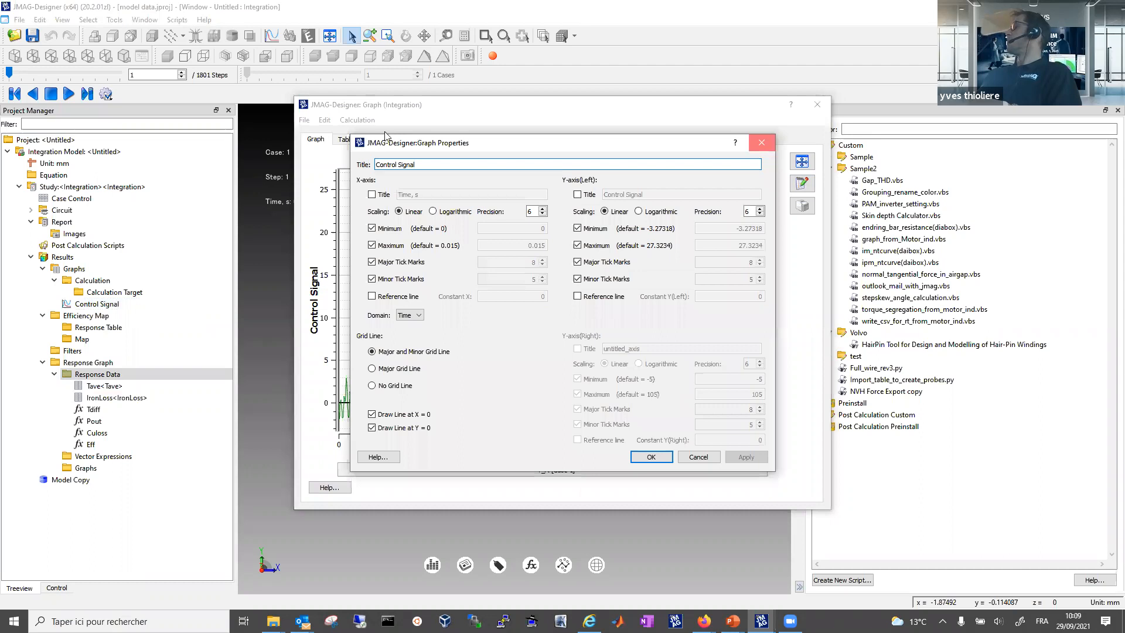
{"action": "key", "text": "Escape"}
{"action": "key", "text": "ctrl+shift+Tab"}
{"action": "left_click", "coordinate": [334, 176]}
{"action": "left_click", "coordinate": [328, 190]}
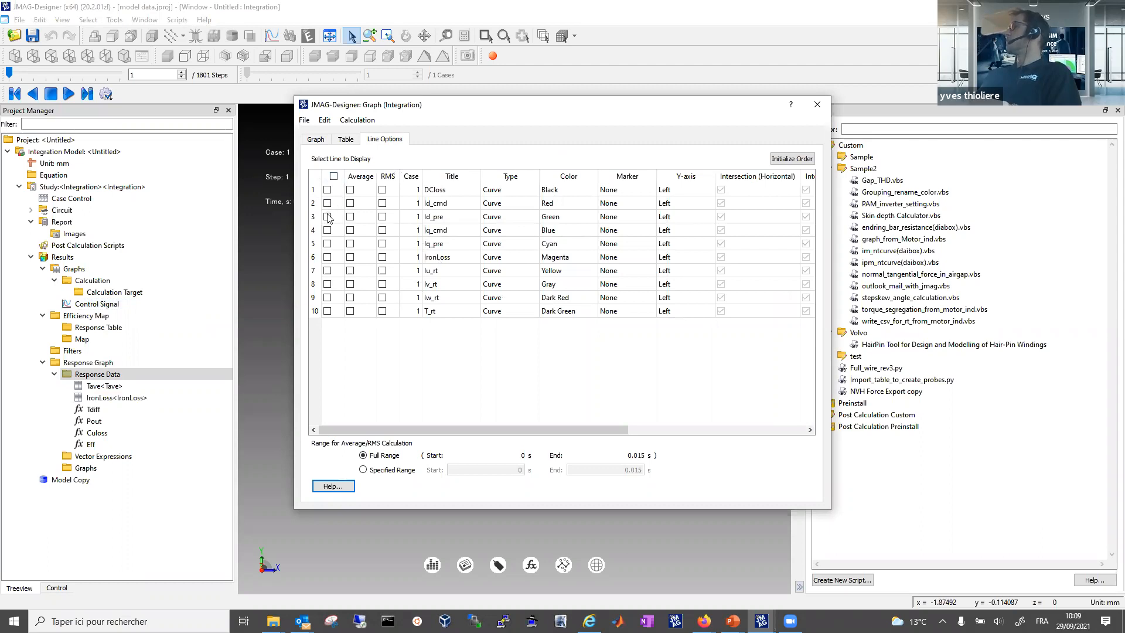
{"action": "left_click", "coordinate": [328, 243]}
{"action": "left_click", "coordinate": [316, 140]}
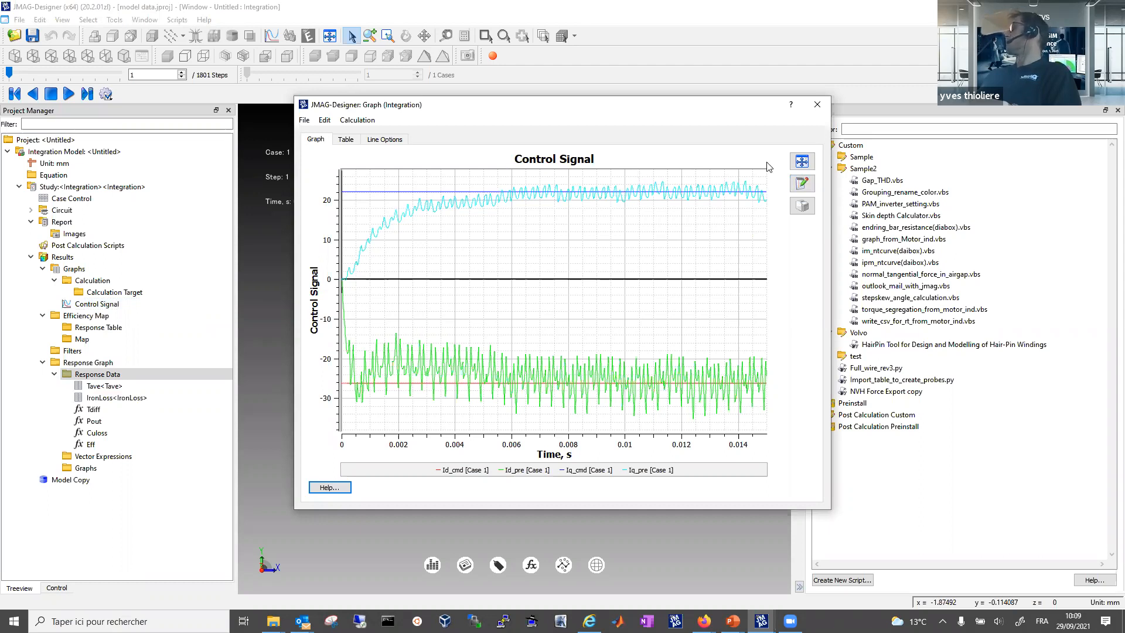
{"action": "left_click", "coordinate": [817, 105]}
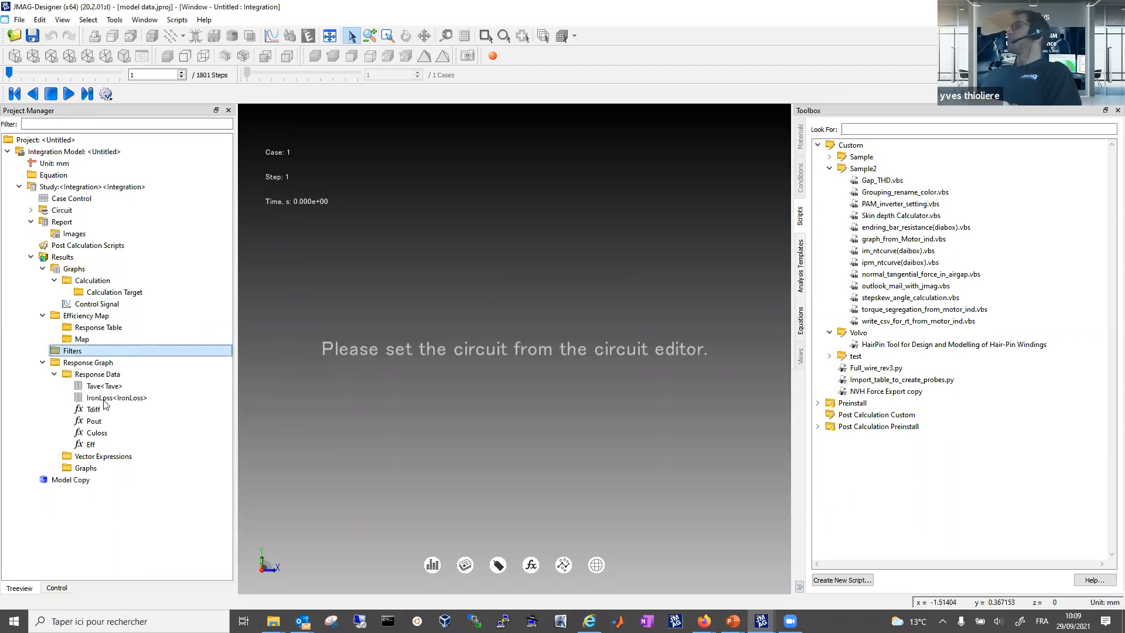
View the response data tables of Tave and IronLoss.
{"action": "left_click", "coordinate": [105, 399]}
{"action": "left_click", "coordinate": [105, 362]}
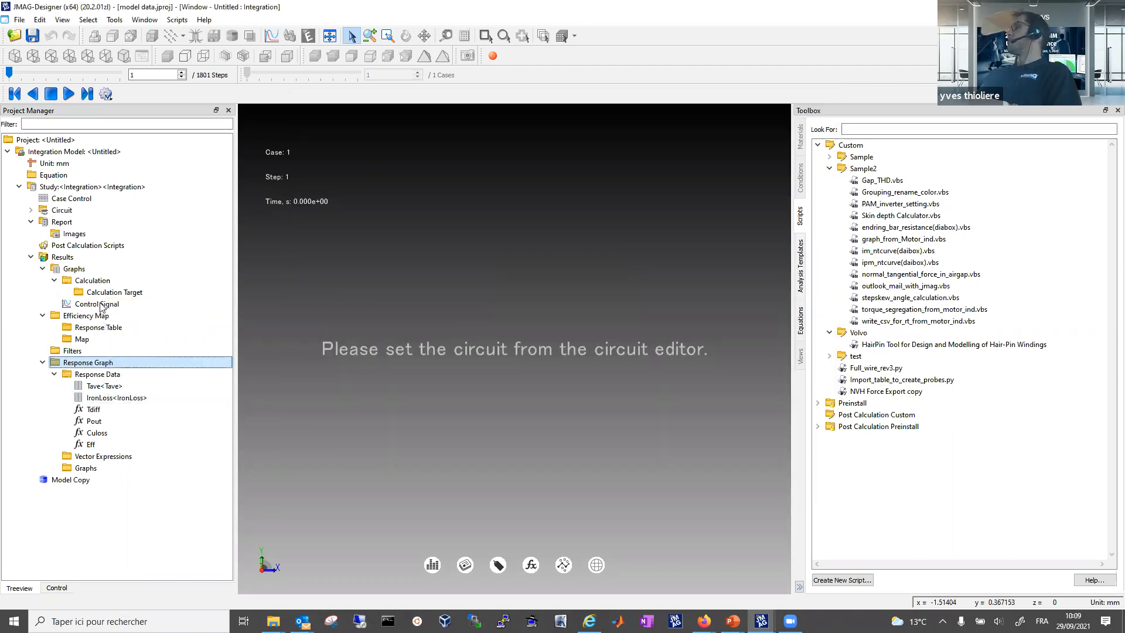
{"action": "left_click", "coordinate": [97, 304]}
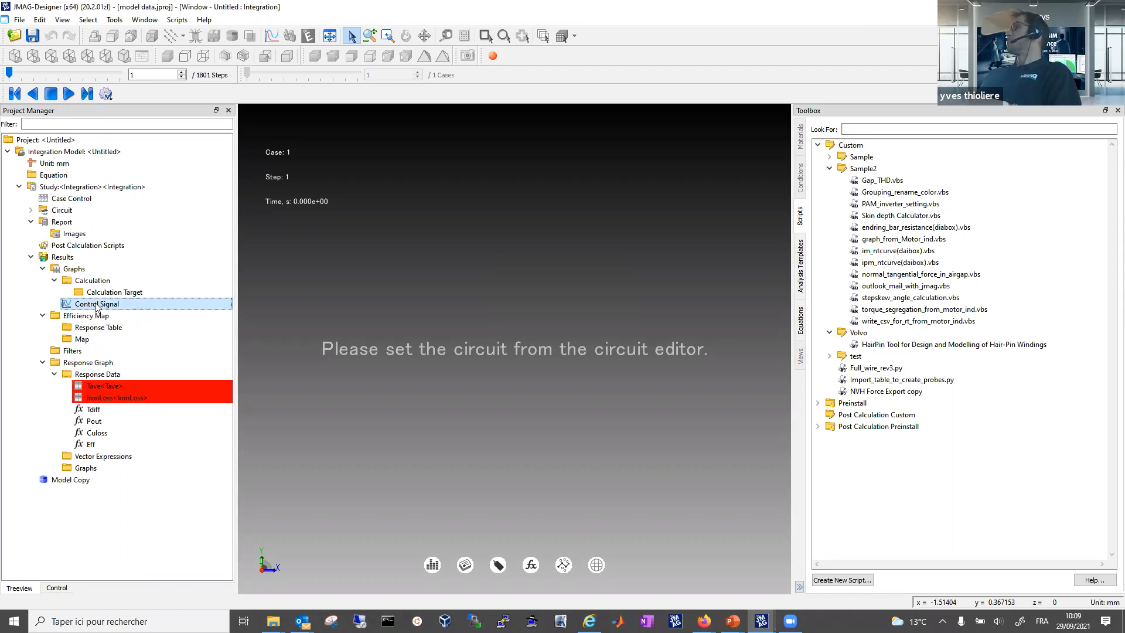
{"action": "left_click", "coordinate": [117, 386]}
{"action": "right_click", "coordinate": [148, 395]}
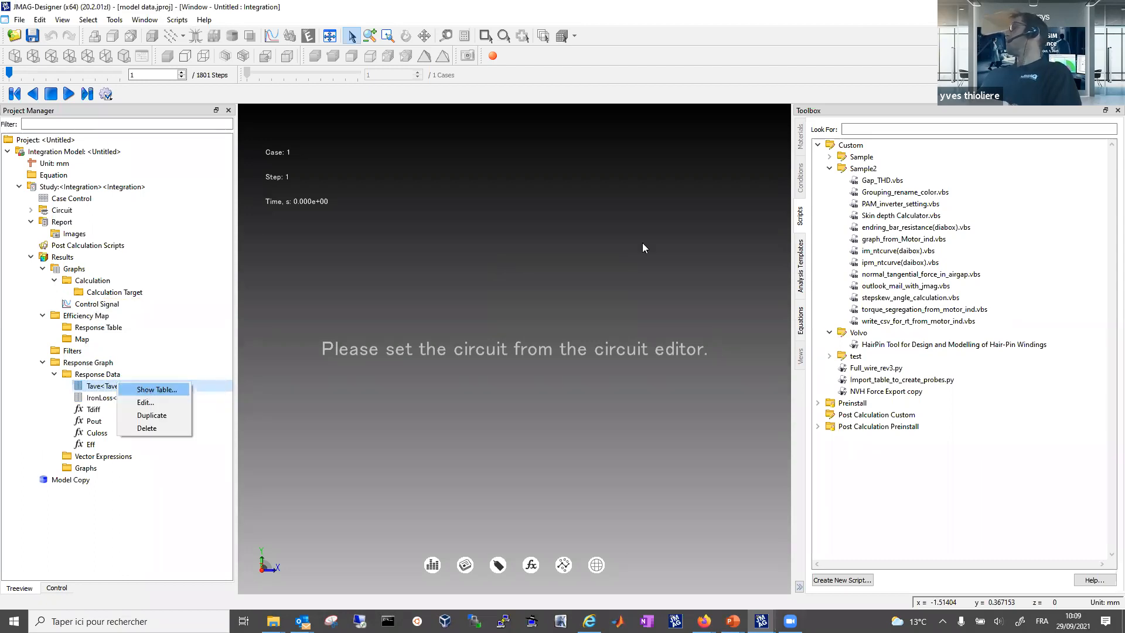
{"action": "key", "text": "Return"}
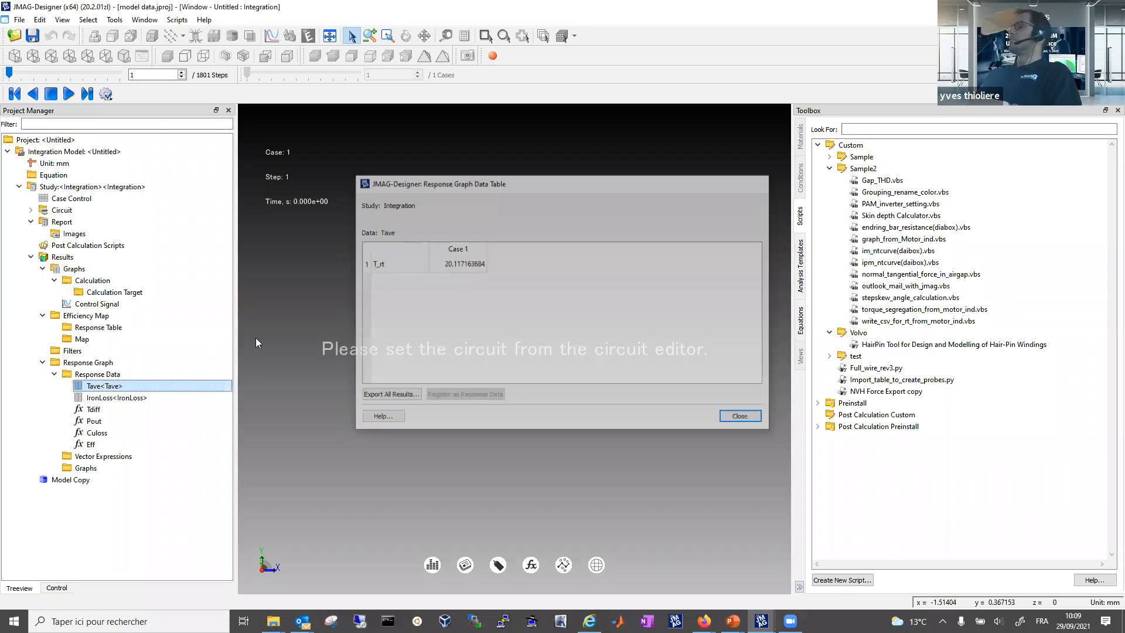
{"action": "left_click", "coordinate": [128, 399]}
{"action": "right_click", "coordinate": [128, 399]}
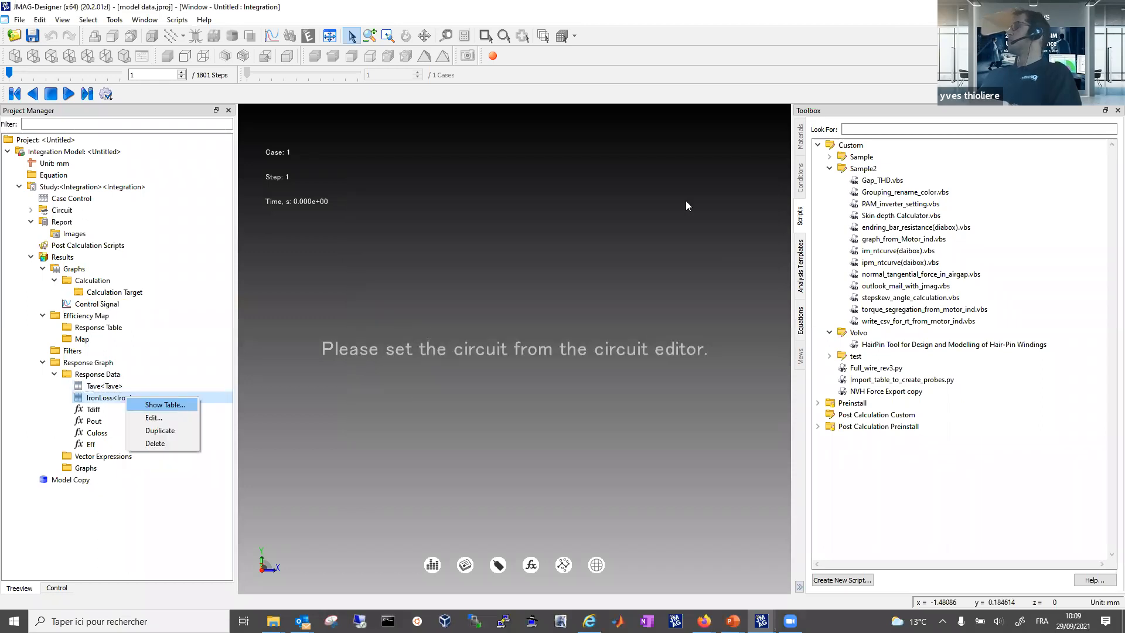
{"action": "left_click", "coordinate": [180, 407]}
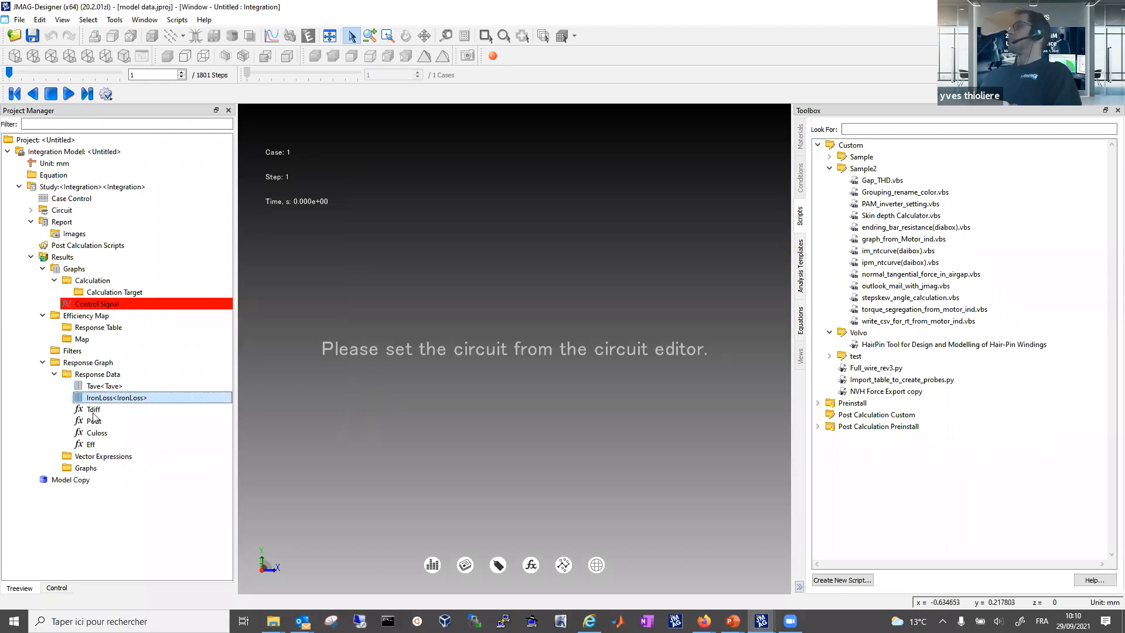
Inspect the expressions defining the Tdiff and Pout response data, leaving both unchanged.
{"action": "left_click", "coordinate": [94, 413]}
{"action": "right_click", "coordinate": [94, 414]}
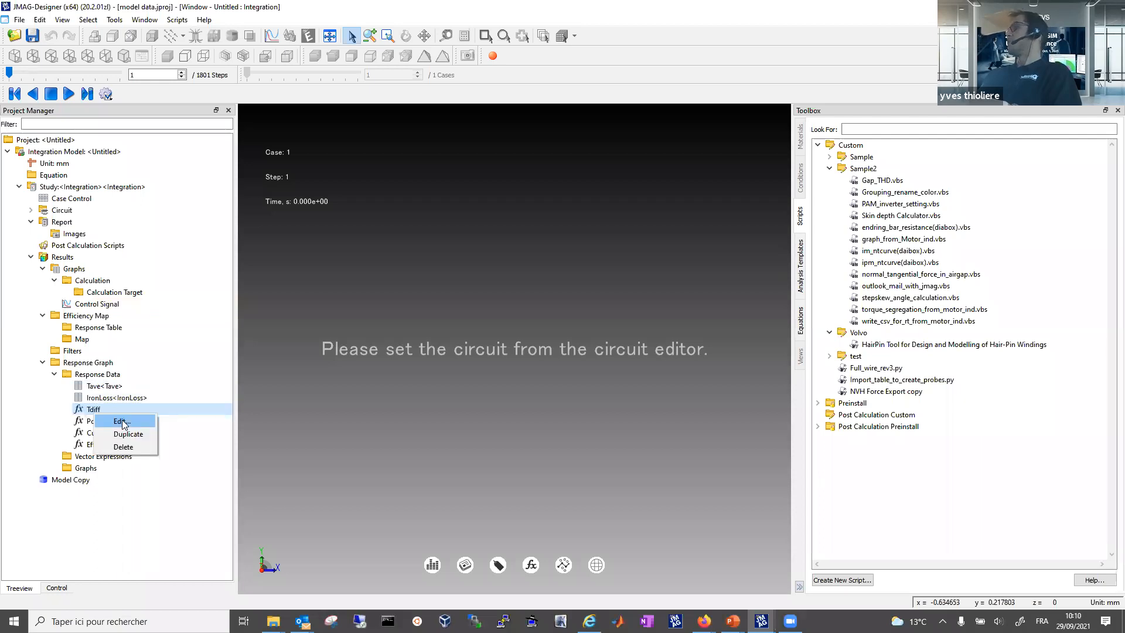
{"action": "key", "text": "Return"}
{"action": "left_click", "coordinate": [504, 177]}
{"action": "key", "text": "ctrl+a"}
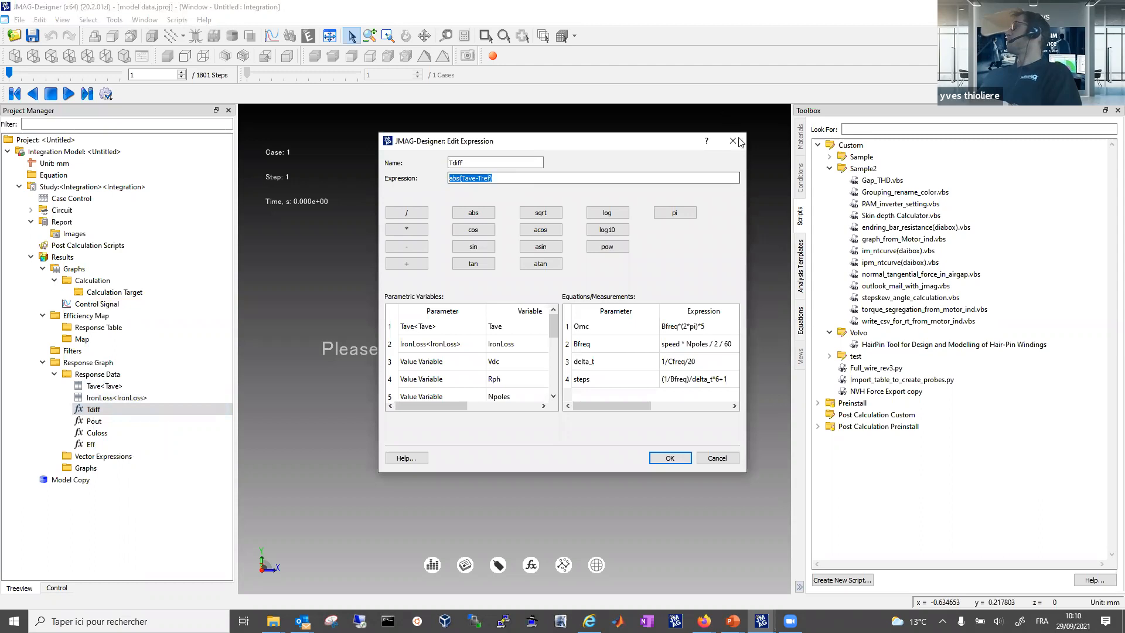
{"action": "left_click", "coordinate": [94, 421]}
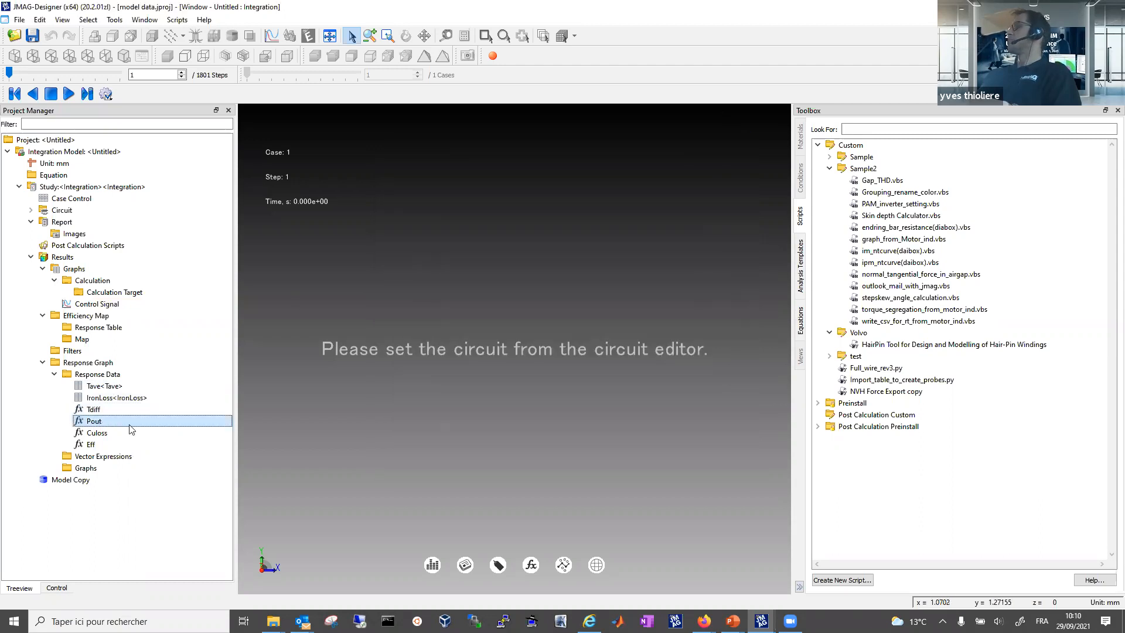
{"action": "right_click", "coordinate": [96, 422]}
{"action": "left_click", "coordinate": [128, 429]}
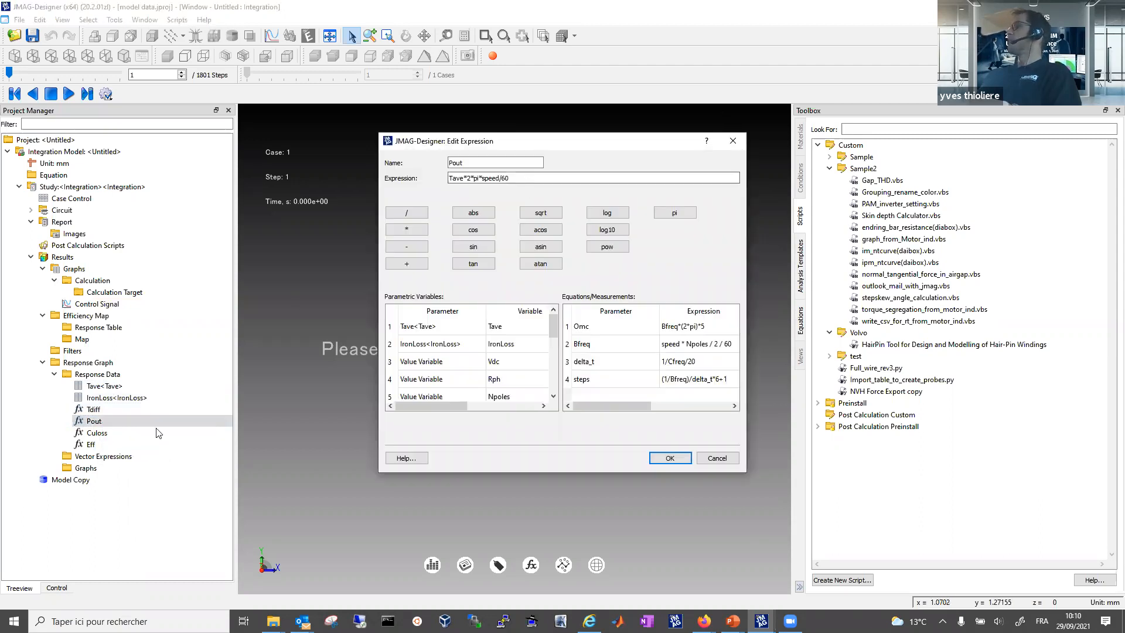
{"action": "key", "text": "Escape"}
{"action": "key", "text": "Up"}
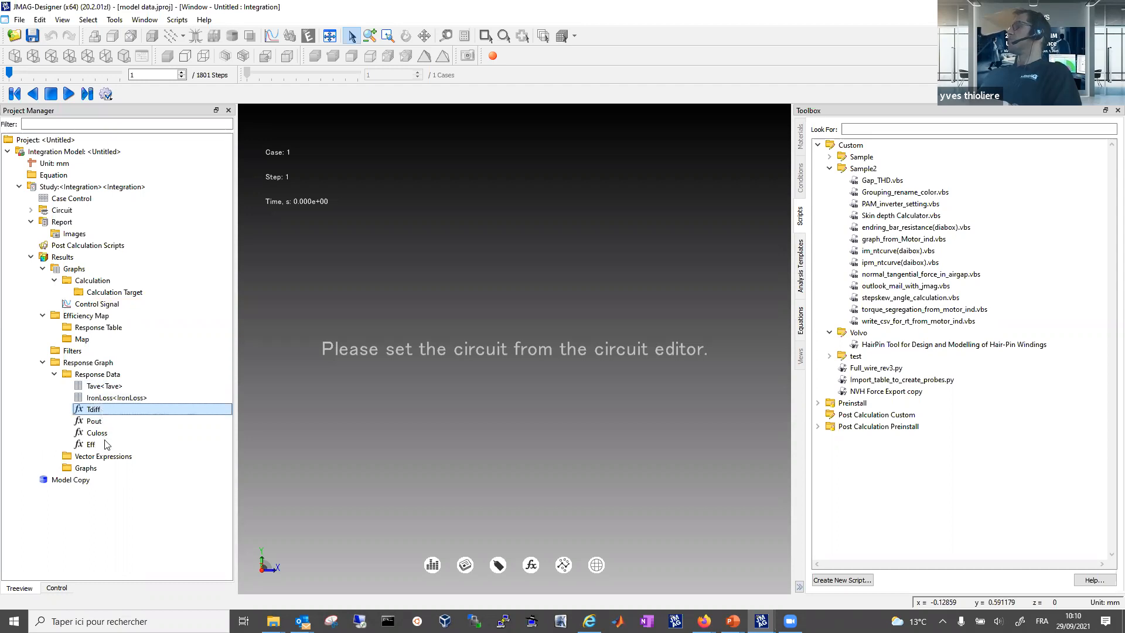
{"action": "right_click", "coordinate": [106, 444]}
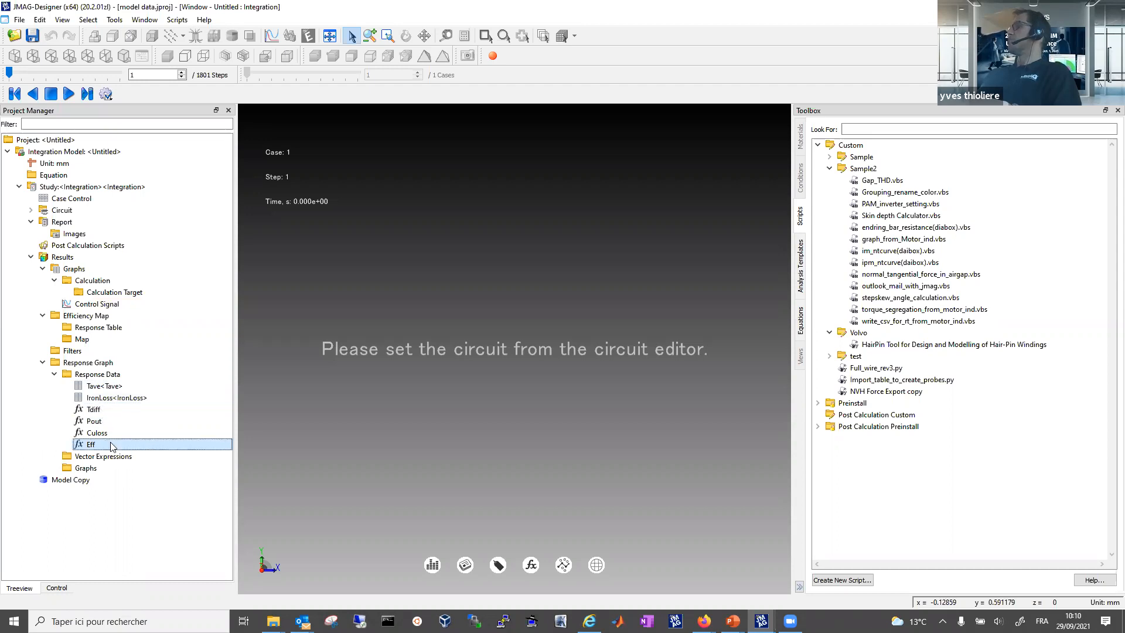
{"action": "left_click", "coordinate": [272, 407]}
{"action": "right_click", "coordinate": [89, 468]}
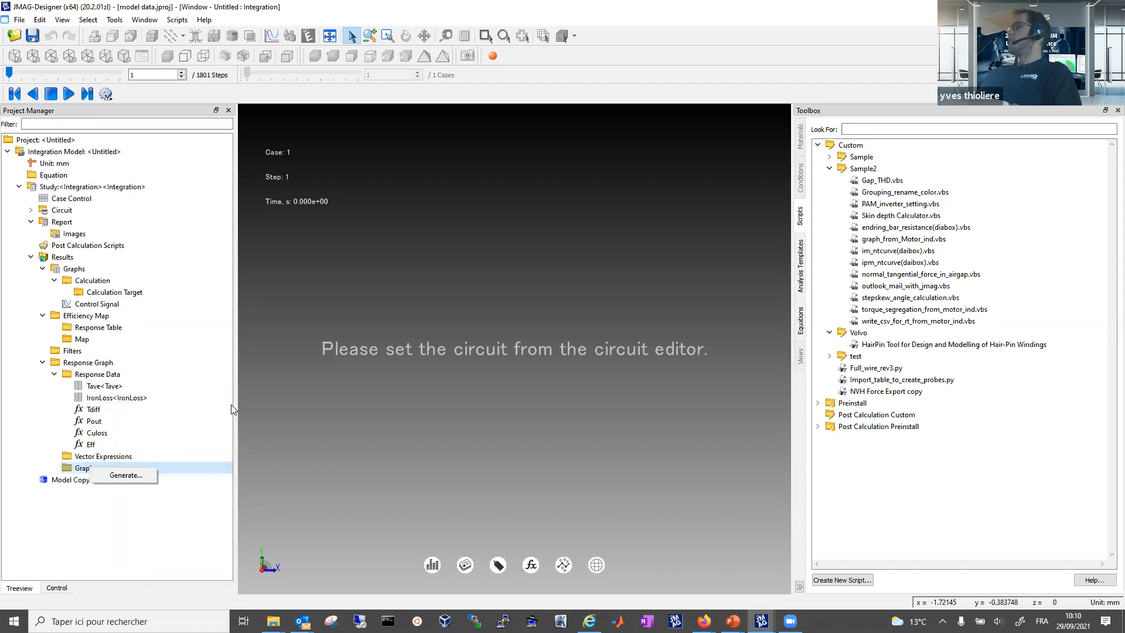
{"action": "left_click", "coordinate": [142, 397]}
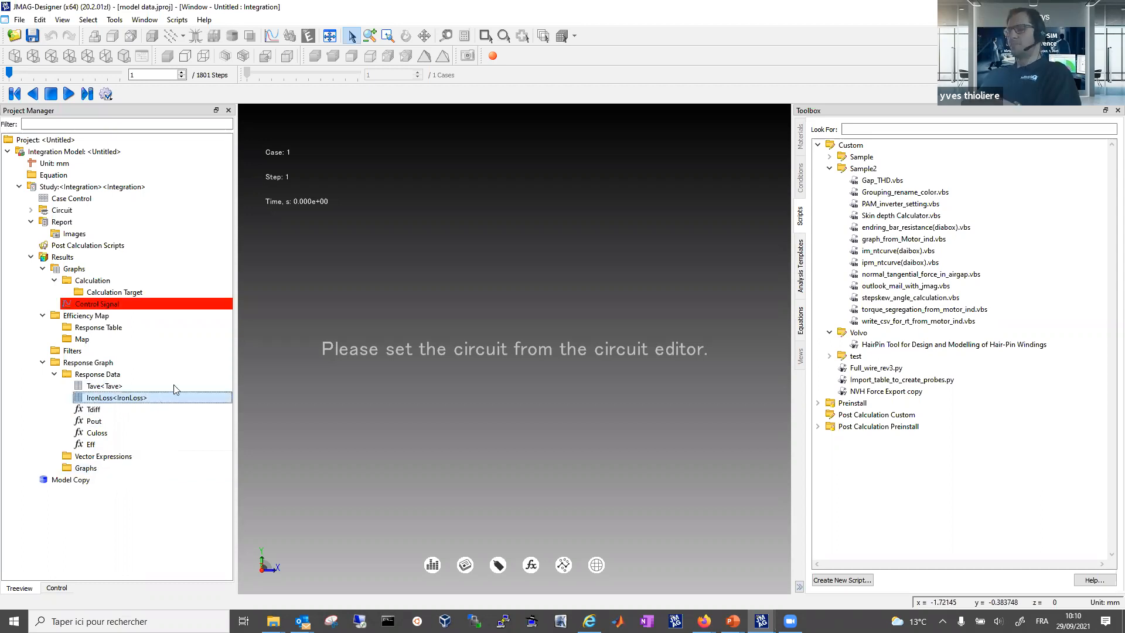
{"action": "left_click", "coordinate": [174, 386]}
{"action": "left_click", "coordinate": [124, 315]}
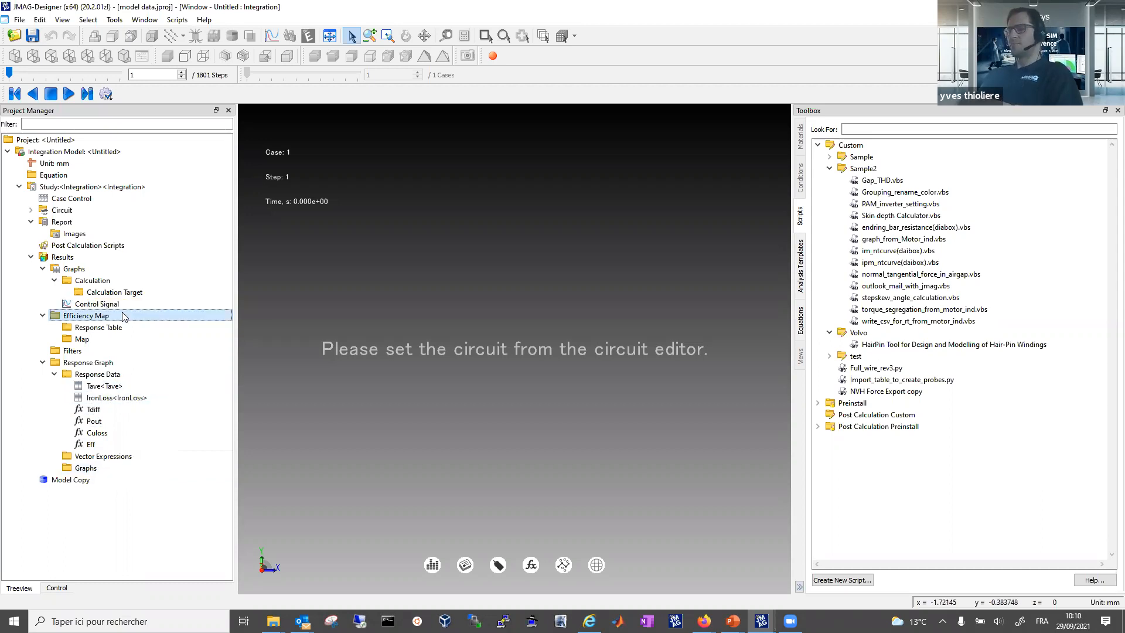
{"action": "left_click", "coordinate": [167, 364]}
{"action": "key", "text": "Up"}
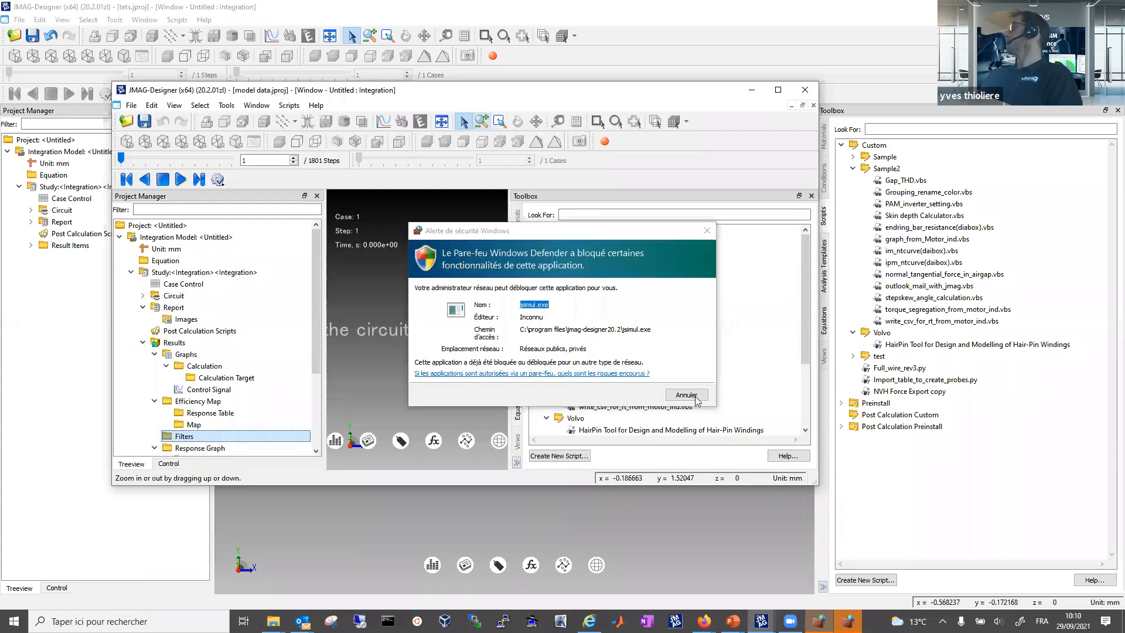
Close the model data.jproj project window and return to the Demo model presentation slides, advancing to the integration study circuit.
{"action": "left_click", "coordinate": [809, 152]}
{"action": "left_click", "coordinate": [803, 94]}
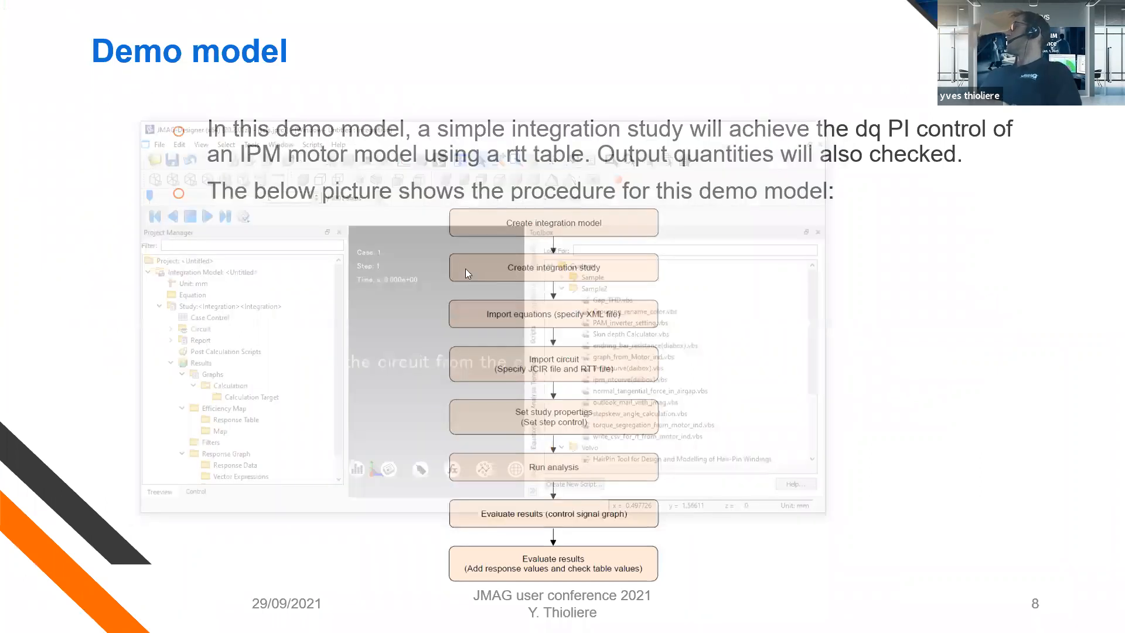
{"action": "left_click", "coordinate": [464, 268]}
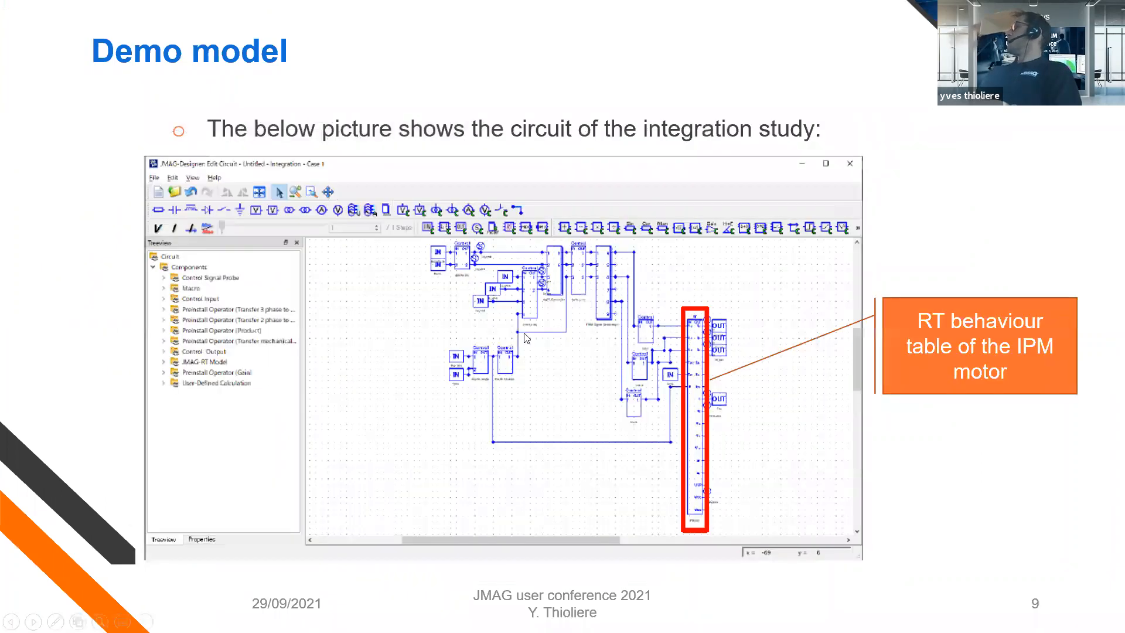
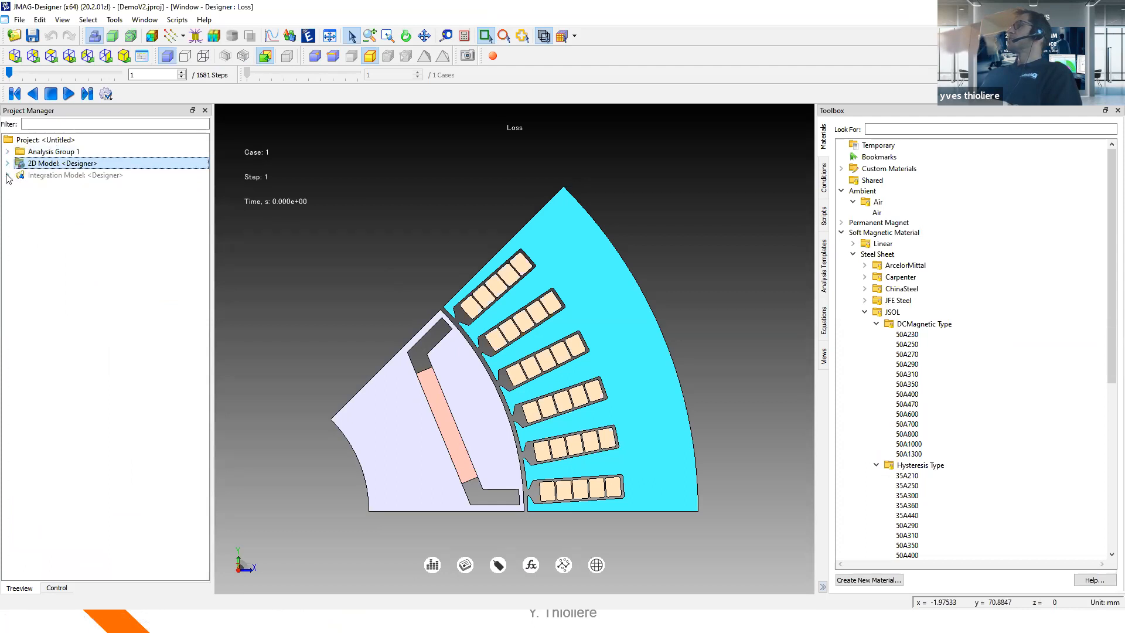
Expand Analysis Group 1 in the DemoV2.jproj project and look over its Rt and Loss studies and the two models.
{"action": "left_click", "coordinate": [43, 152]}
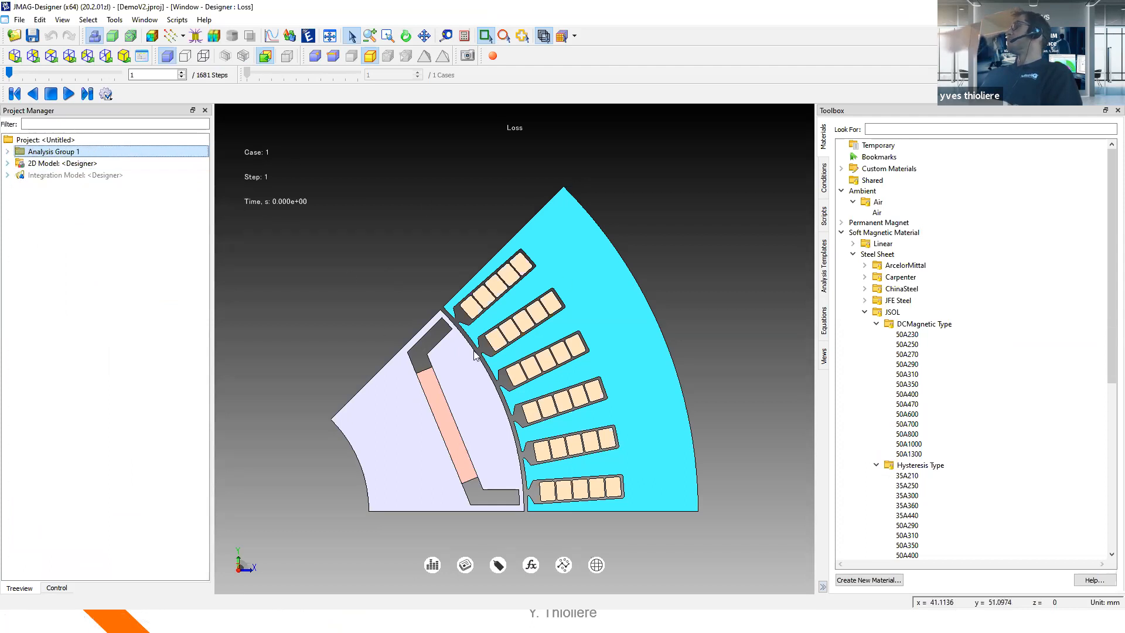
{"action": "left_click", "coordinate": [7, 151]}
{"action": "left_click", "coordinate": [74, 176]}
{"action": "left_click", "coordinate": [77, 187]}
{"action": "left_click", "coordinate": [75, 177]}
{"action": "left_click", "coordinate": [52, 258]}
{"action": "left_click", "coordinate": [59, 269]}
{"action": "left_click", "coordinate": [53, 258]}
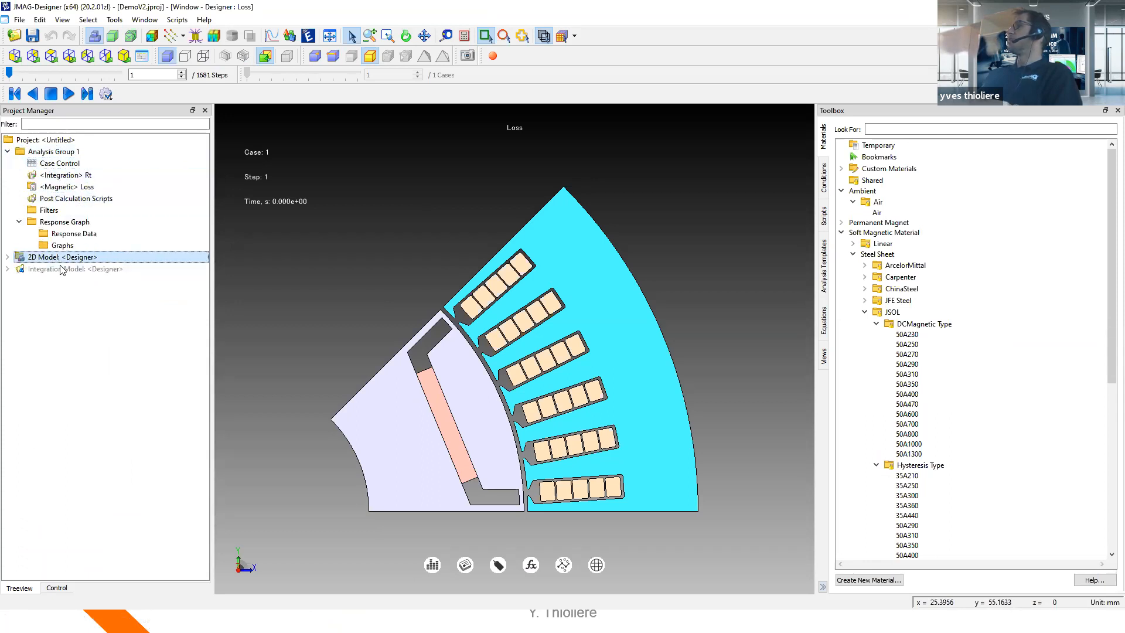
{"action": "left_click", "coordinate": [77, 198]}
{"action": "left_click", "coordinate": [74, 175]}
{"action": "mouse_move", "coordinate": [74, 172]}
{"action": "left_mouse_down"}
{"action": "mouse_move", "coordinate": [79, 183]}
{"action": "mouse_move", "coordinate": [71, 150]}
{"action": "left_mouse_up"}
Examine the calculation order of the Rt and Loss studies in the Analysis Group 1 properties.
{"action": "right_click", "coordinate": [72, 154]}
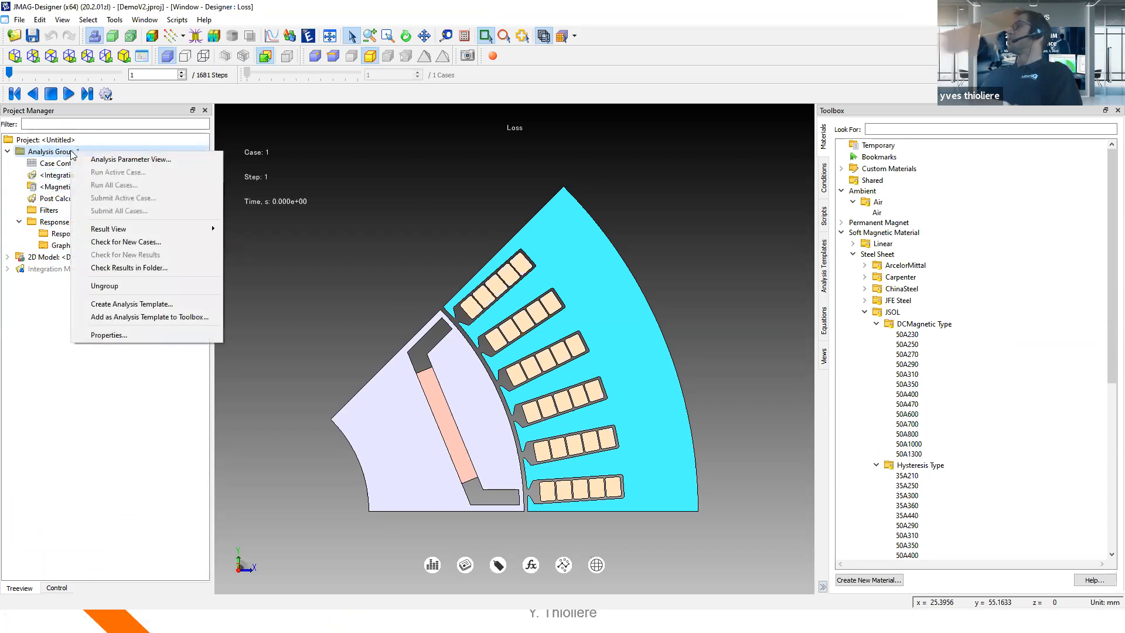
{"action": "left_click", "coordinate": [117, 335]}
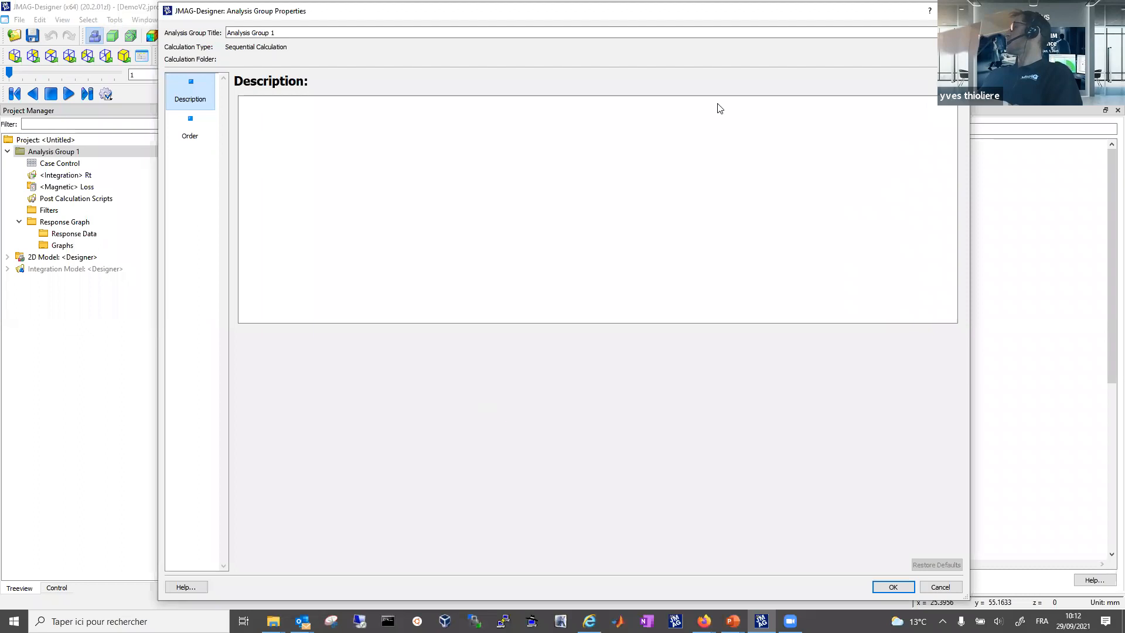
{"action": "left_click", "coordinate": [124, 163]}
{"action": "right_click", "coordinate": [73, 154]}
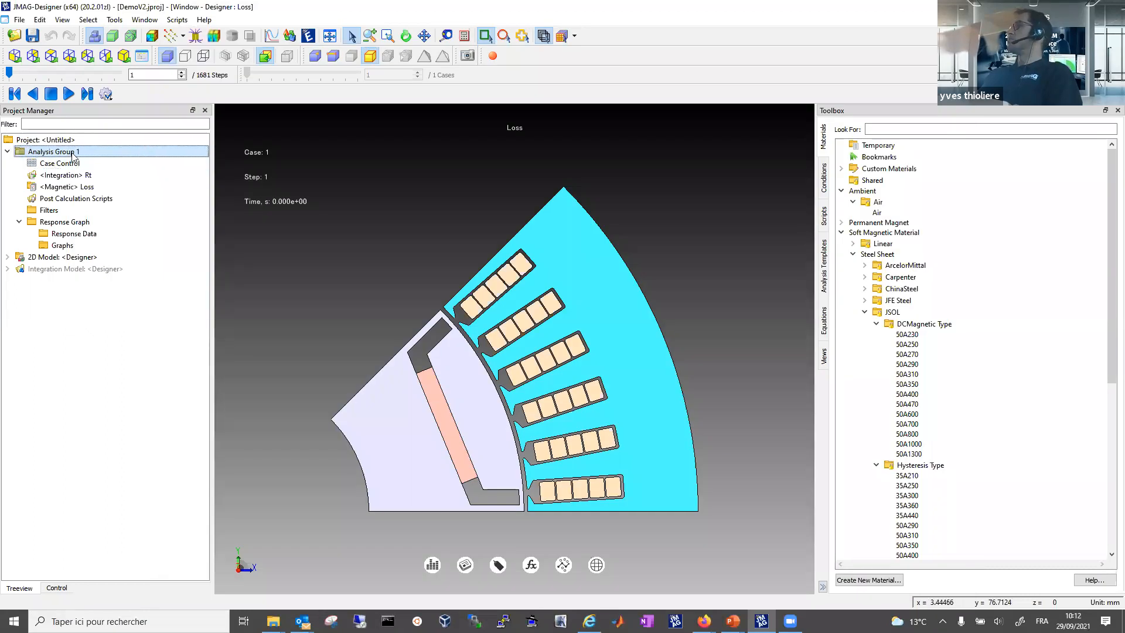
{"action": "left_click", "coordinate": [134, 338]}
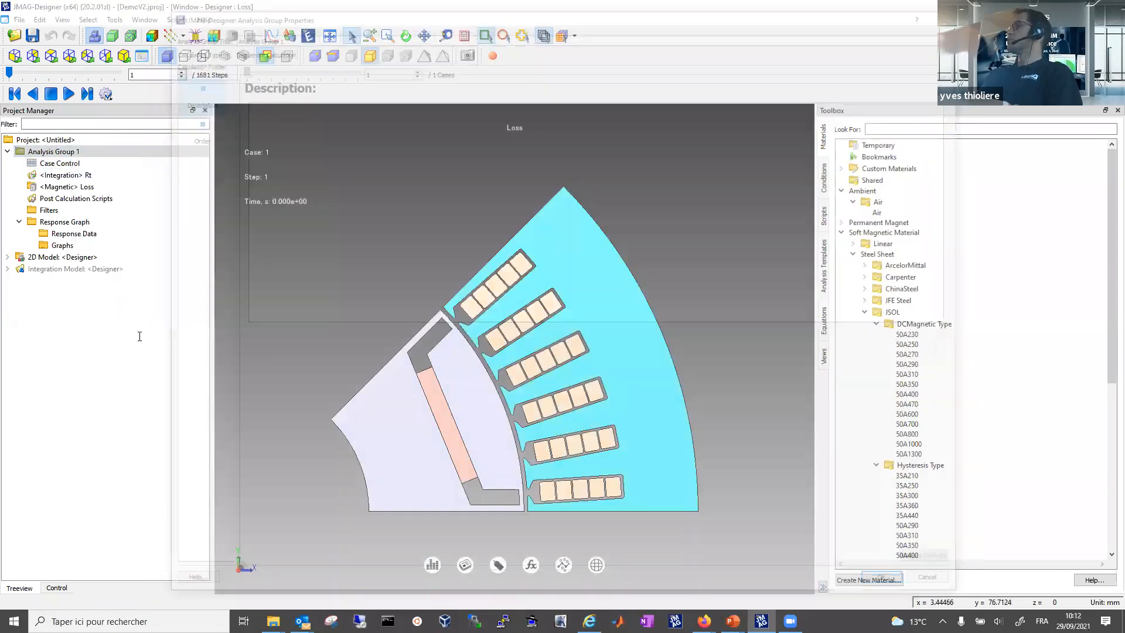
{"action": "left_click", "coordinate": [200, 135]}
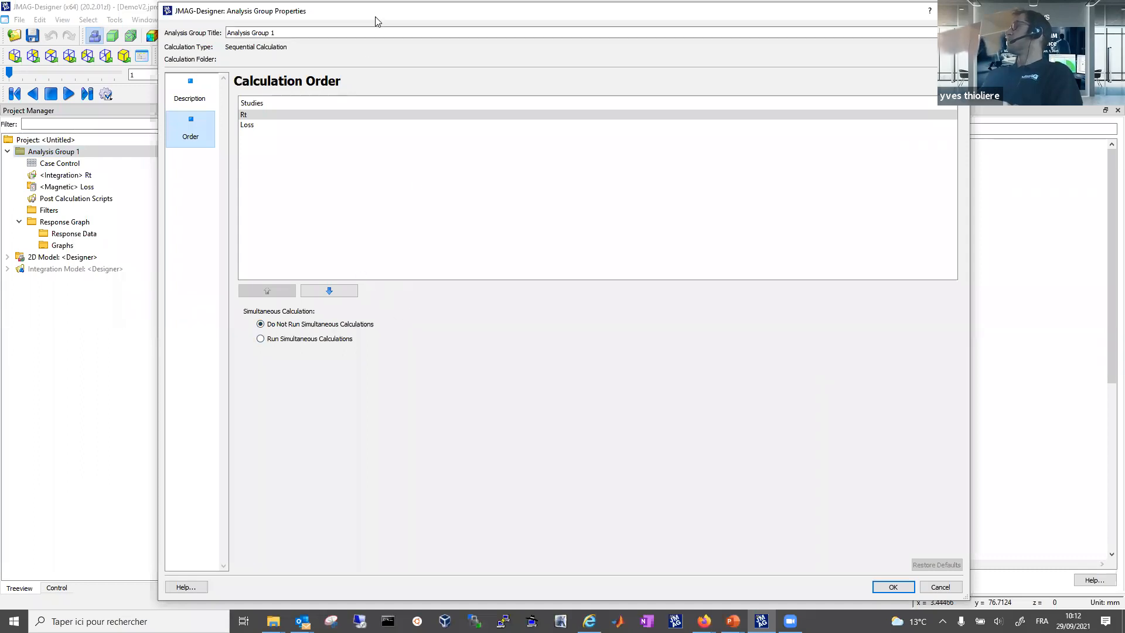
{"action": "left_click_drag", "start_coordinate": [376, 18], "coordinate": [360, 82]}
{"action": "left_click", "coordinate": [237, 183]}
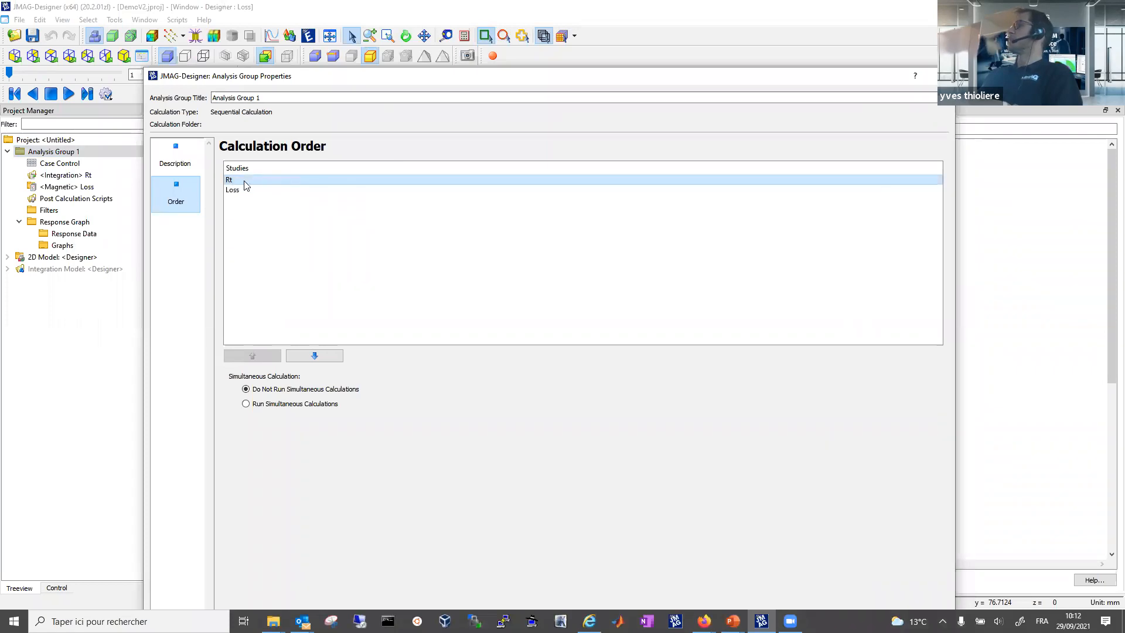
{"action": "left_click", "coordinate": [245, 191]}
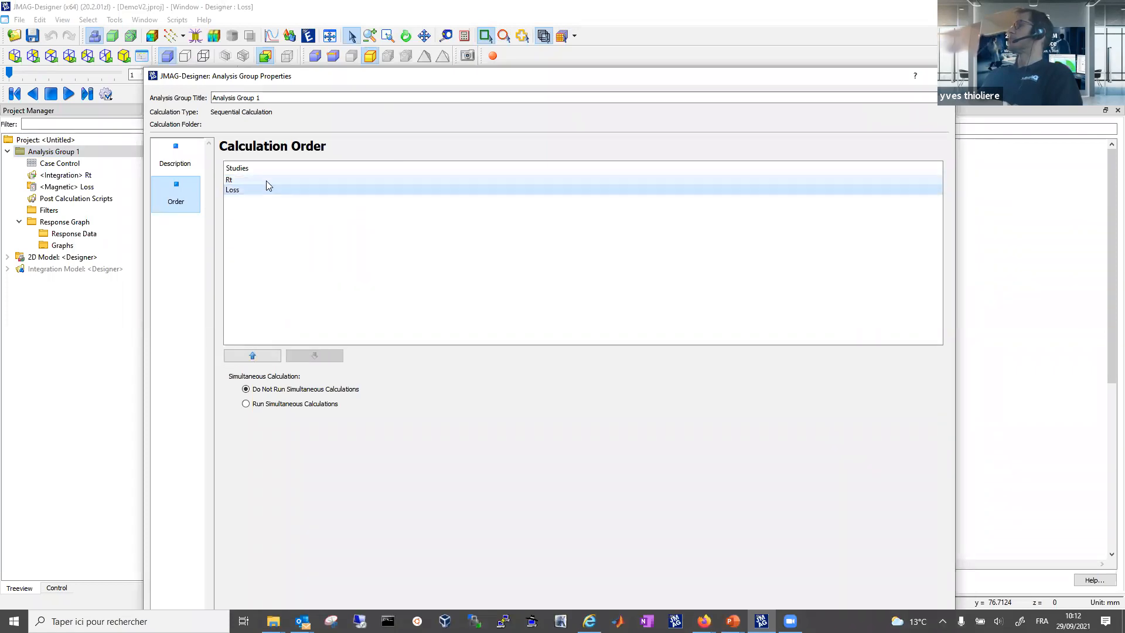
{"action": "left_click", "coordinate": [266, 180]}
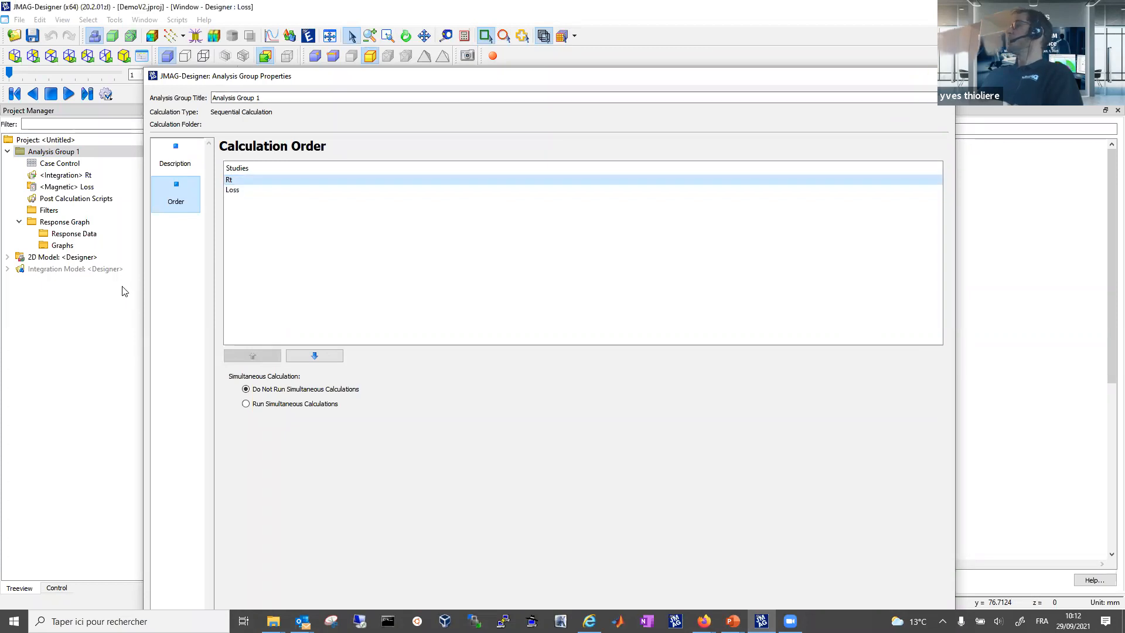
Expand the Integration Model, inspect the circuit of its Rt study in the circuit editor and close the editor.
{"action": "left_click", "coordinate": [106, 270]}
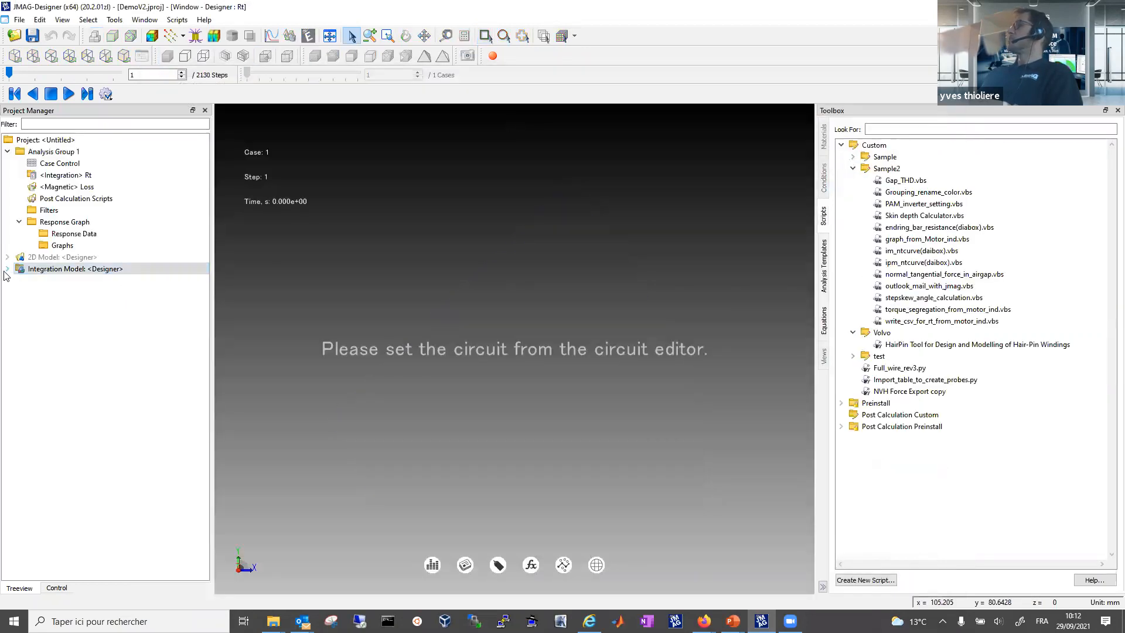
{"action": "left_click", "coordinate": [7, 268]}
{"action": "scroll", "coordinate": [65, 267], "scroll_direction": "down", "scroll_amount": 1}
{"action": "left_click", "coordinate": [68, 259]}
{"action": "right_click", "coordinate": [74, 235]}
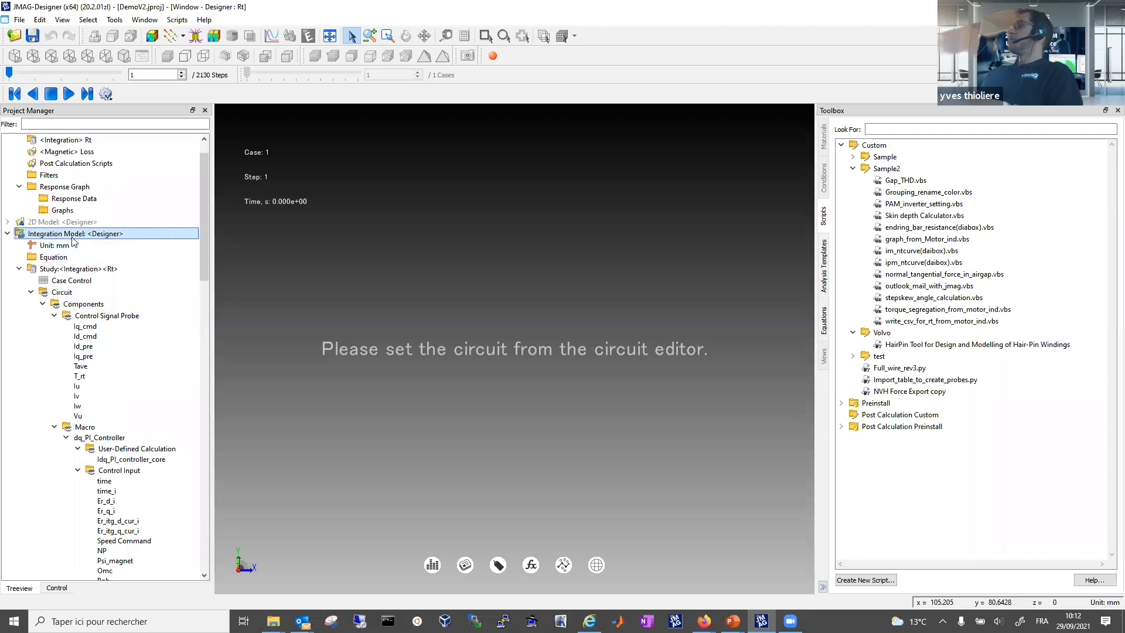
{"action": "right_click", "coordinate": [47, 269]}
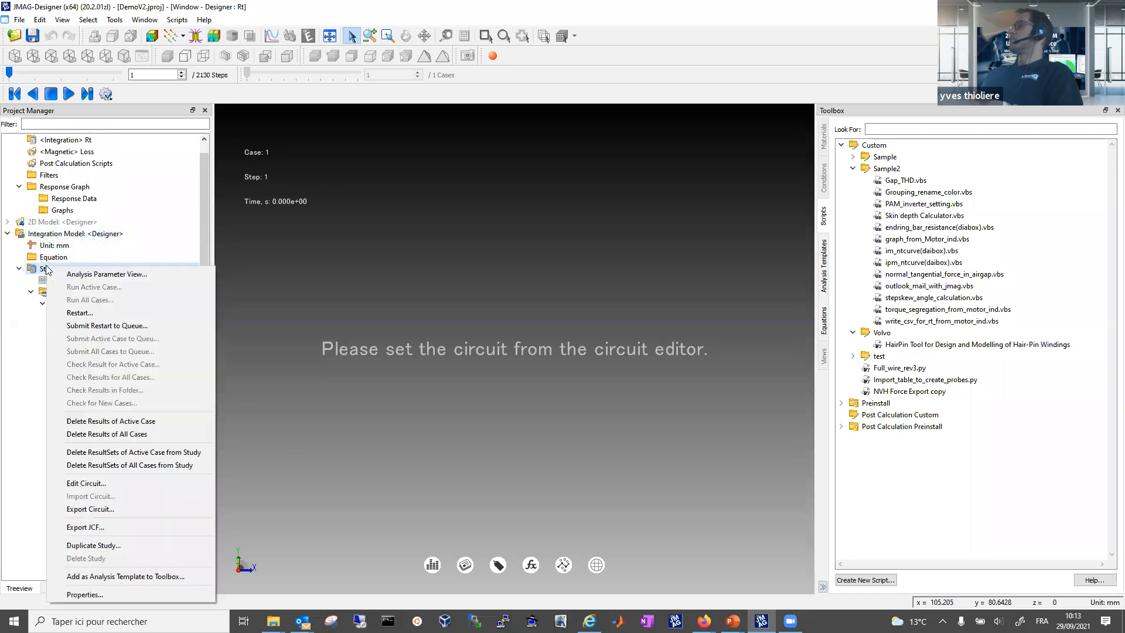
{"action": "left_click", "coordinate": [97, 487]}
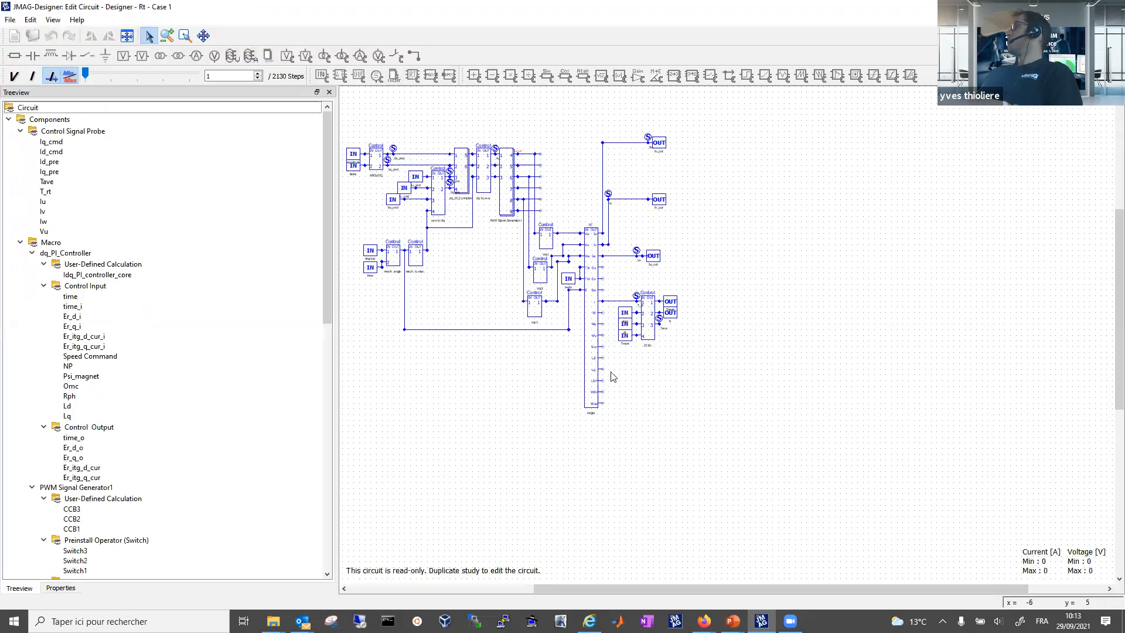
{"action": "scroll", "coordinate": [614, 378], "scroll_direction": "up", "scroll_amount": 3}
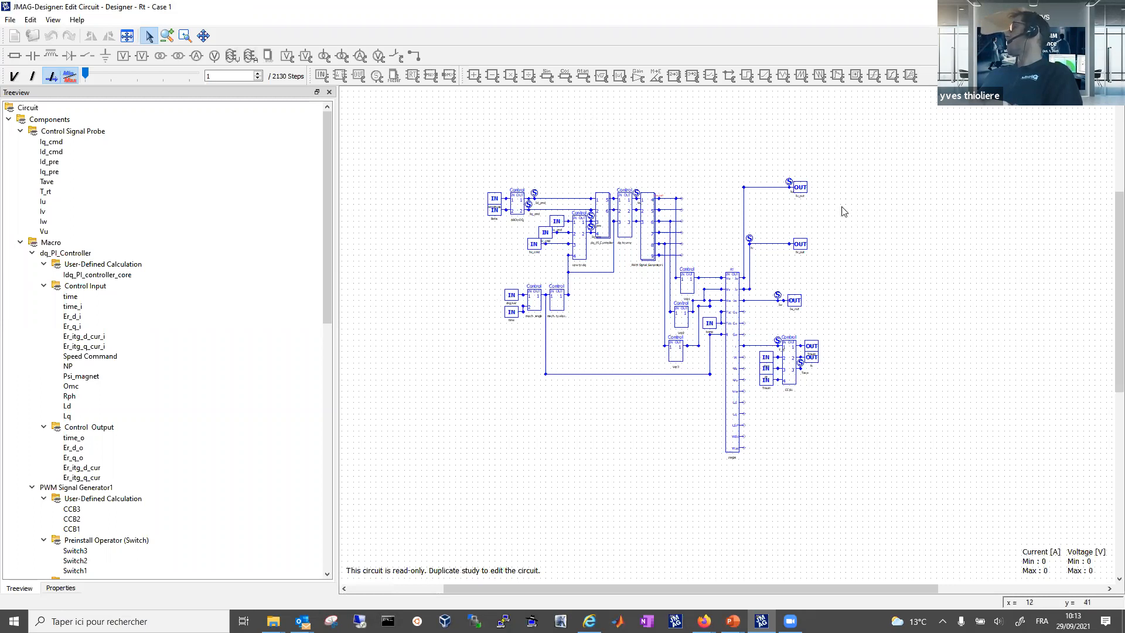
{"action": "scroll", "coordinate": [844, 211], "scroll_direction": "up", "scroll_amount": 2}
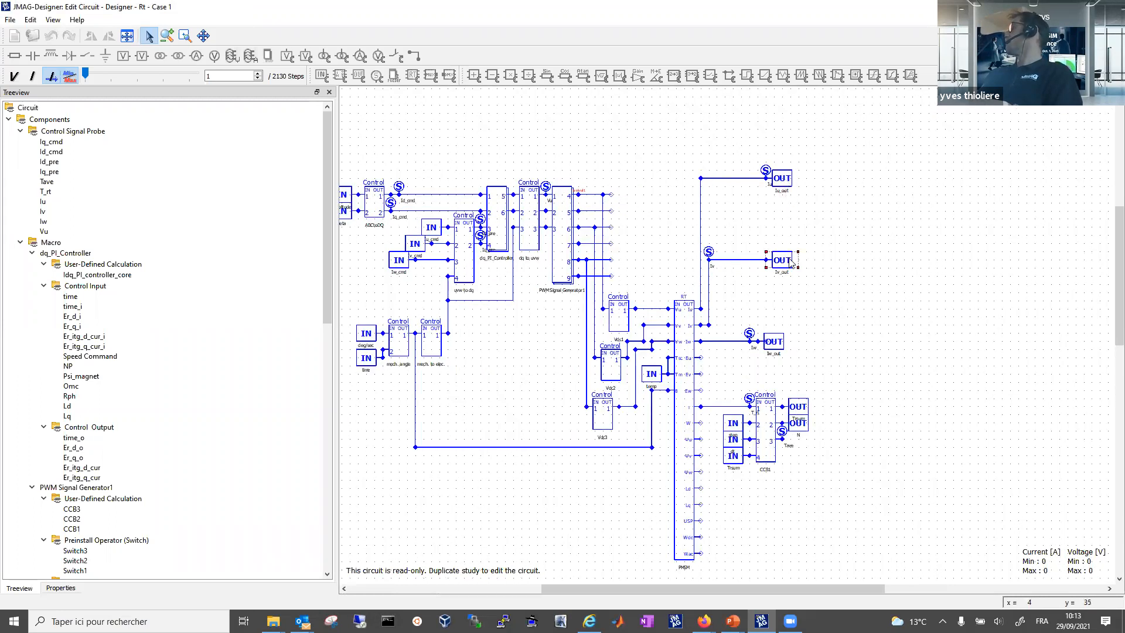
{"action": "left_click", "coordinate": [1111, 6]}
Collapse the Circuit branch of the Rt study and look over its results and the Analysis Group 1 entries.
{"action": "scroll", "coordinate": [58, 254], "scroll_direction": "up", "scroll_amount": 1}
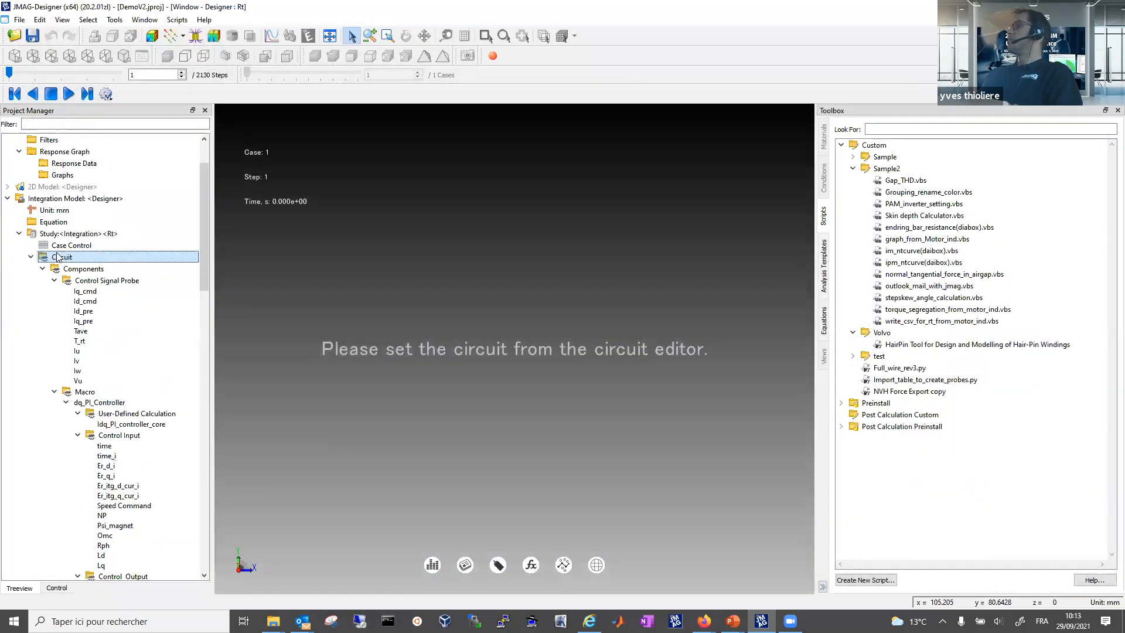
{"action": "left_click", "coordinate": [38, 266]}
{"action": "left_click", "coordinate": [31, 260]}
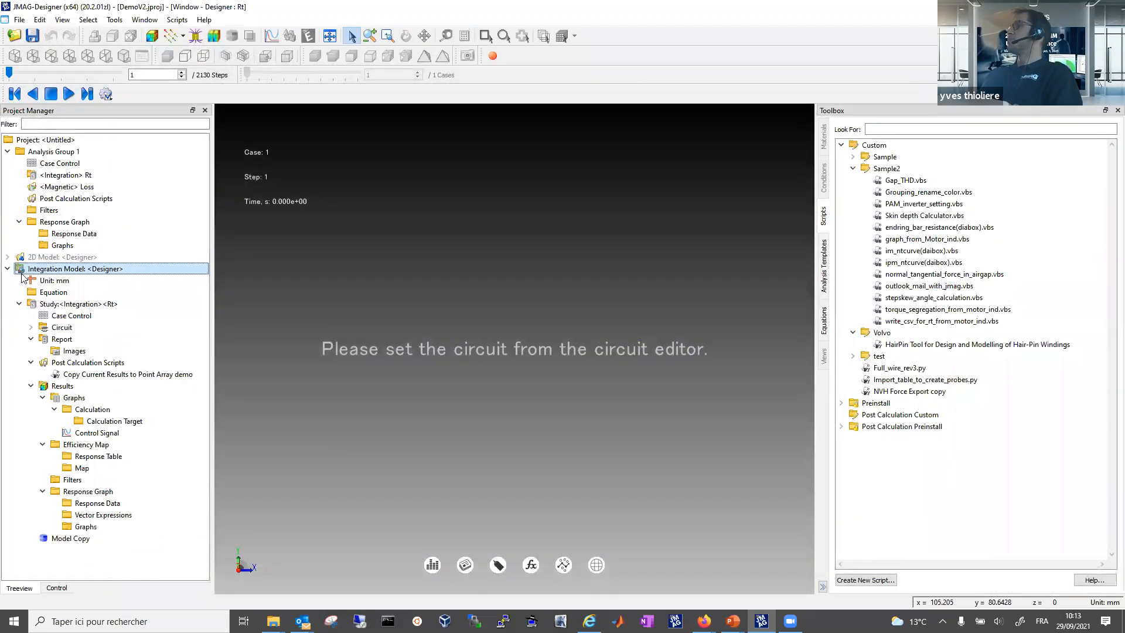
{"action": "left_click", "coordinate": [97, 433]}
{"action": "left_click", "coordinate": [63, 386]}
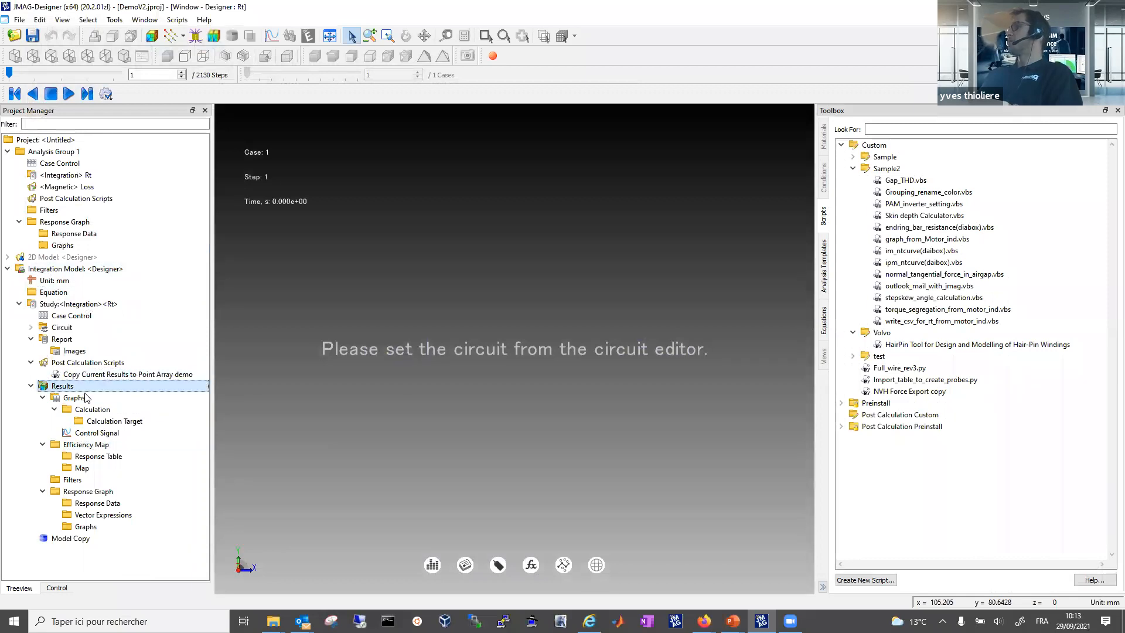
{"action": "left_click", "coordinate": [67, 220]}
{"action": "left_click", "coordinate": [64, 200]}
{"action": "left_click", "coordinate": [61, 209]}
{"action": "left_click", "coordinate": [64, 278]}
{"action": "left_click", "coordinate": [58, 271]}
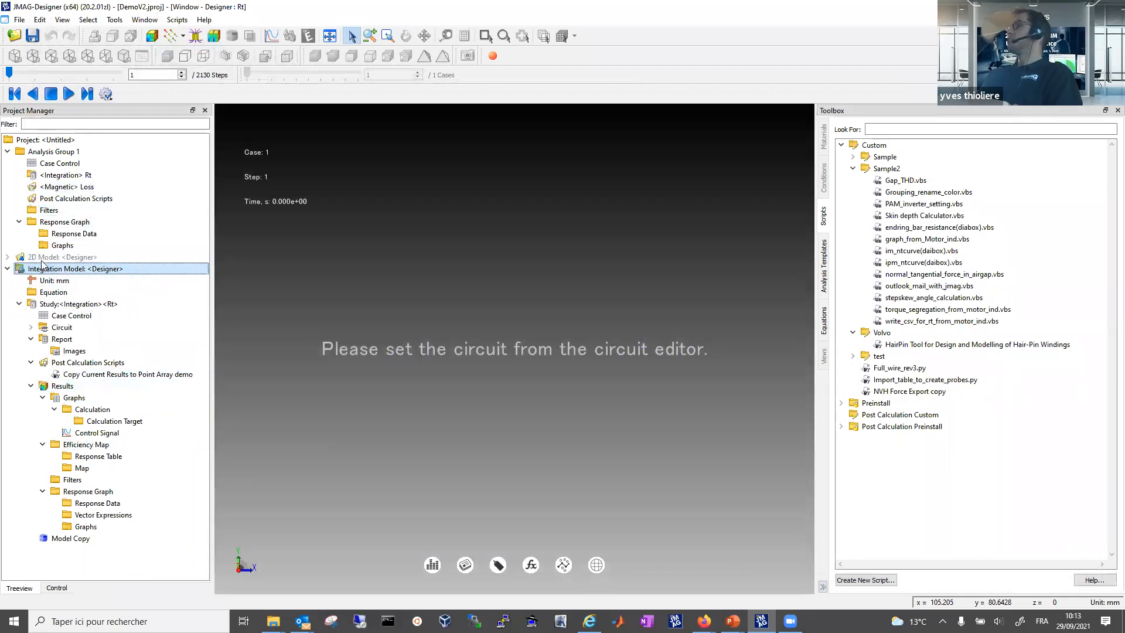
Expand the 2D Model branch to look over its contents, collapse it and return to the integration model's results.
{"action": "left_click", "coordinate": [49, 258]}
{"action": "left_click", "coordinate": [8, 258]}
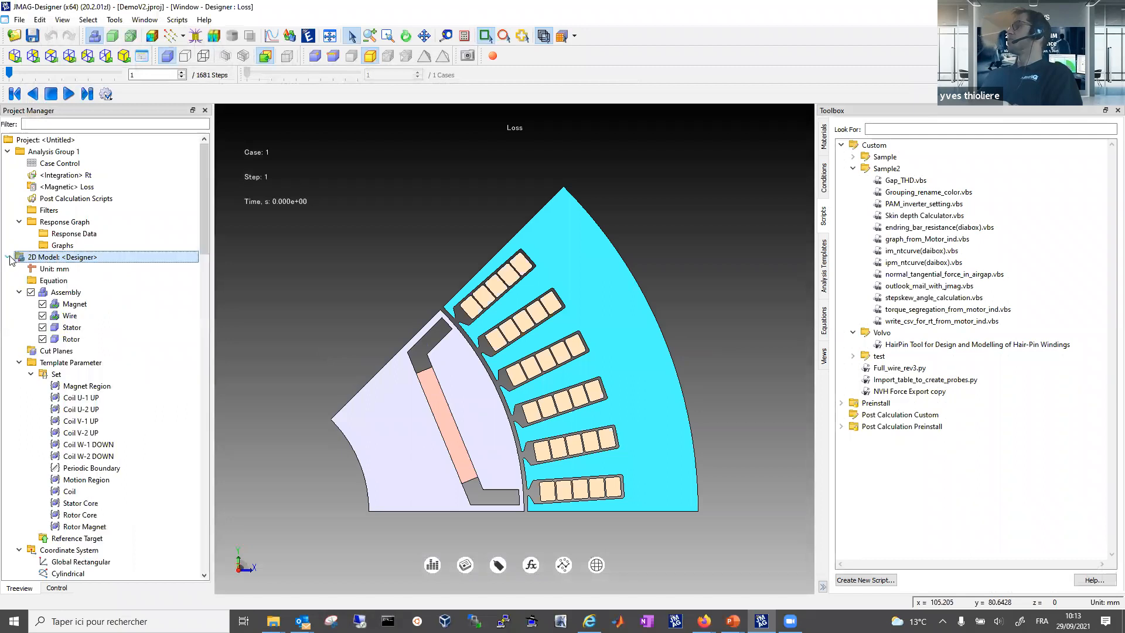
{"action": "left_click", "coordinate": [7, 257]}
{"action": "left_click", "coordinate": [54, 269]}
{"action": "left_click", "coordinate": [92, 433]}
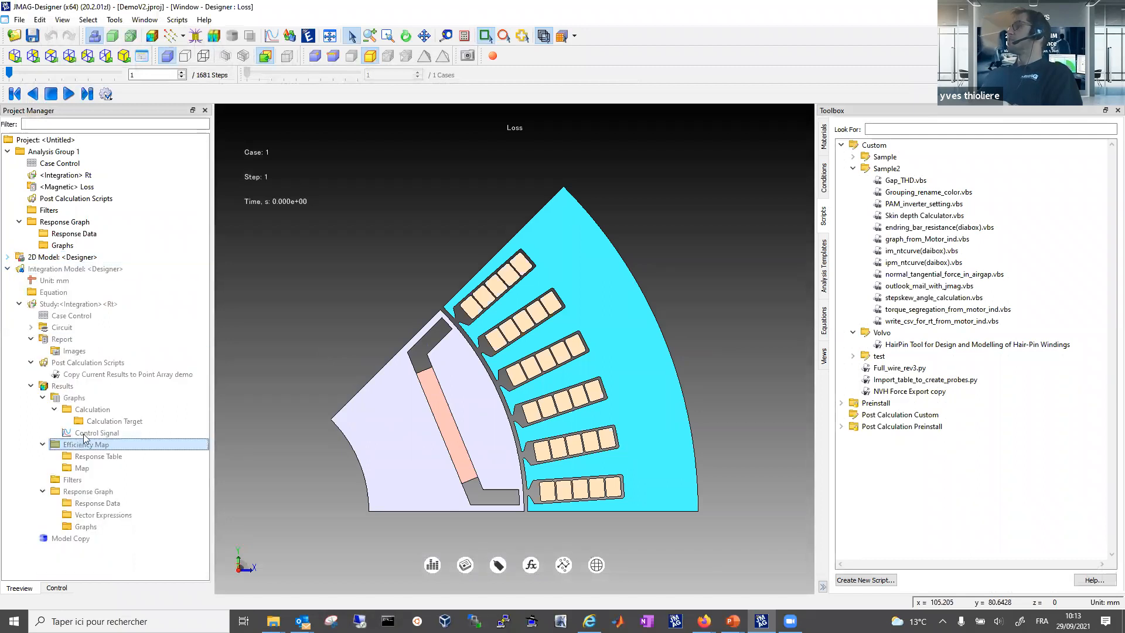
{"action": "left_click", "coordinate": [75, 398]}
{"action": "left_click", "coordinate": [77, 385]}
Read through the code of the Copy Current Results to Point Array demo post calculation script and close the script editor.
{"action": "left_click", "coordinate": [59, 363]}
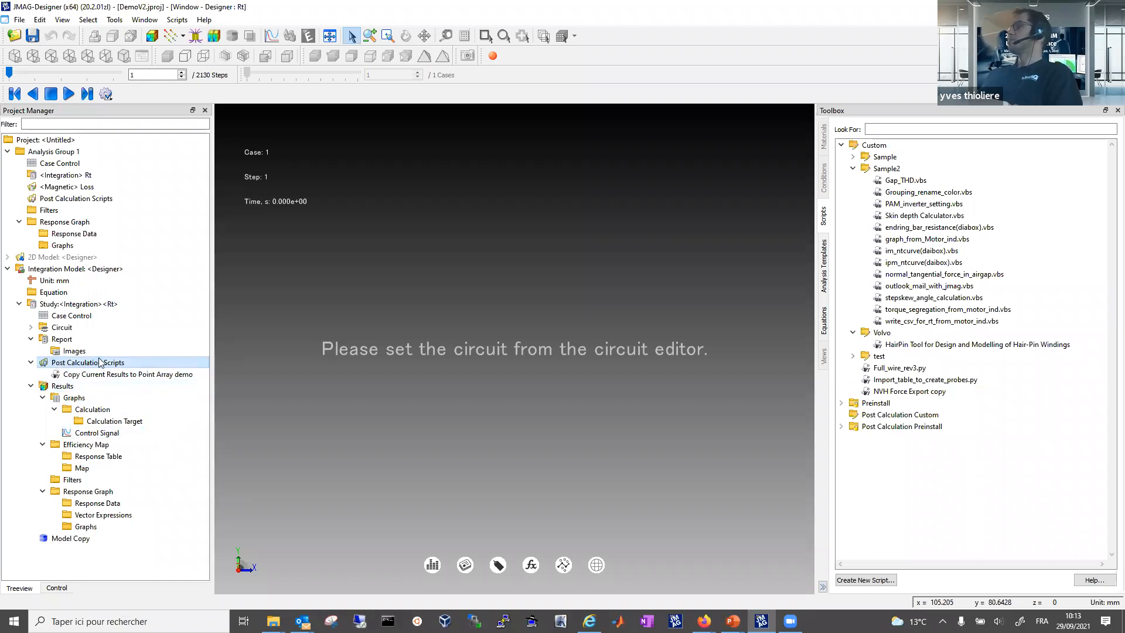
{"action": "left_click", "coordinate": [128, 375]}
{"action": "right_click", "coordinate": [128, 375]}
{"action": "left_click", "coordinate": [135, 378]}
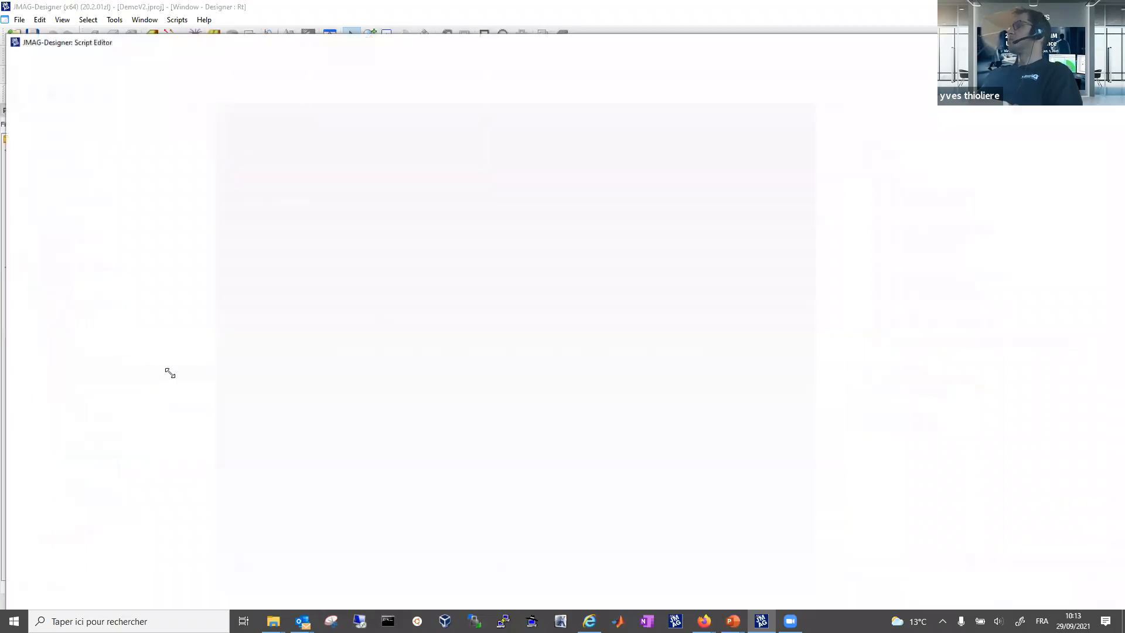
{"action": "scroll", "coordinate": [223, 446], "scroll_direction": "down", "scroll_amount": 8}
{"action": "scroll", "coordinate": [344, 388], "scroll_direction": "up", "scroll_amount": 5}
{"action": "scroll", "coordinate": [350, 256], "scroll_direction": "up", "scroll_amount": 3}
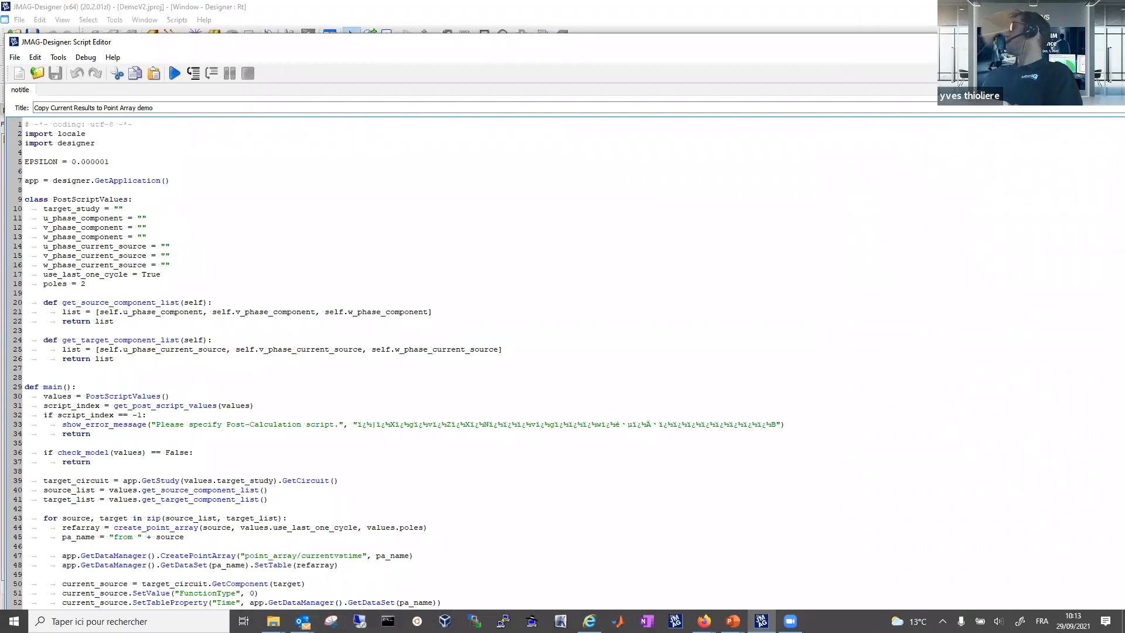
{"action": "left_click_drag", "start_coordinate": [804, 42], "coordinate": [535, 81]}
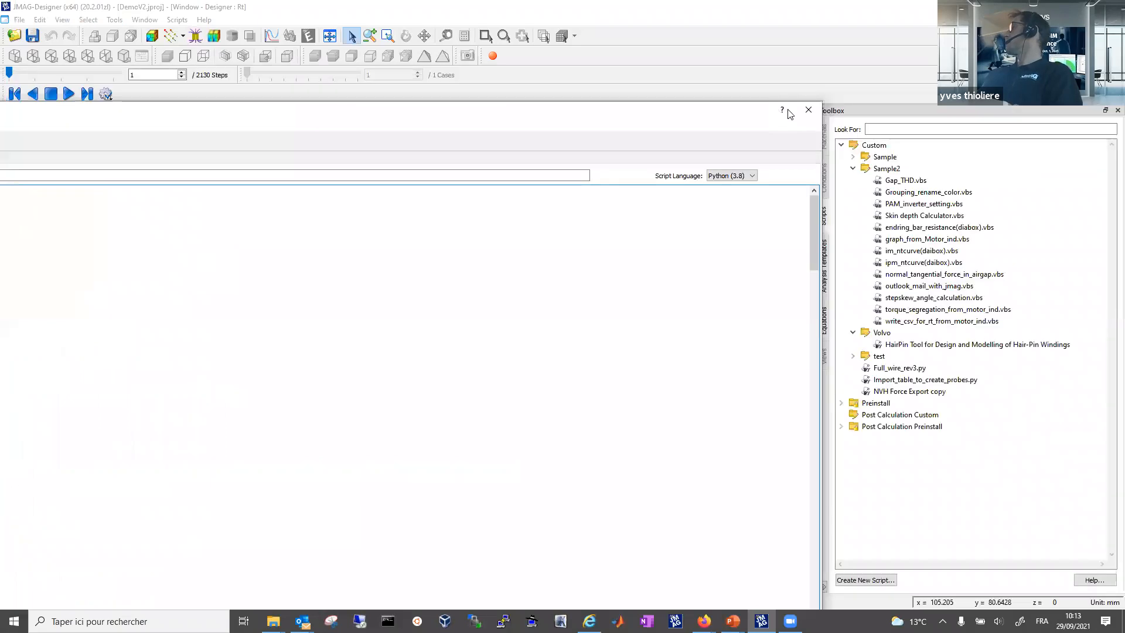
{"action": "left_click", "coordinate": [807, 110]}
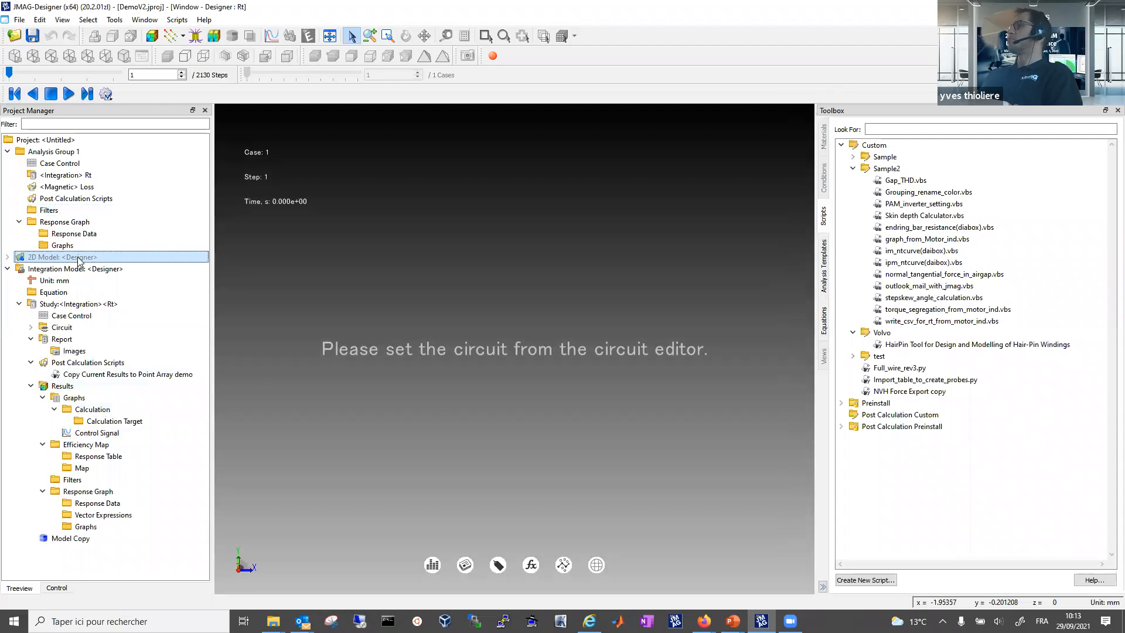
Open the settings of the Copy Current Results to Point Array demo script under the Rt study and widen the dialog.
{"action": "left_click", "coordinate": [109, 422]}
{"action": "left_click", "coordinate": [107, 434]}
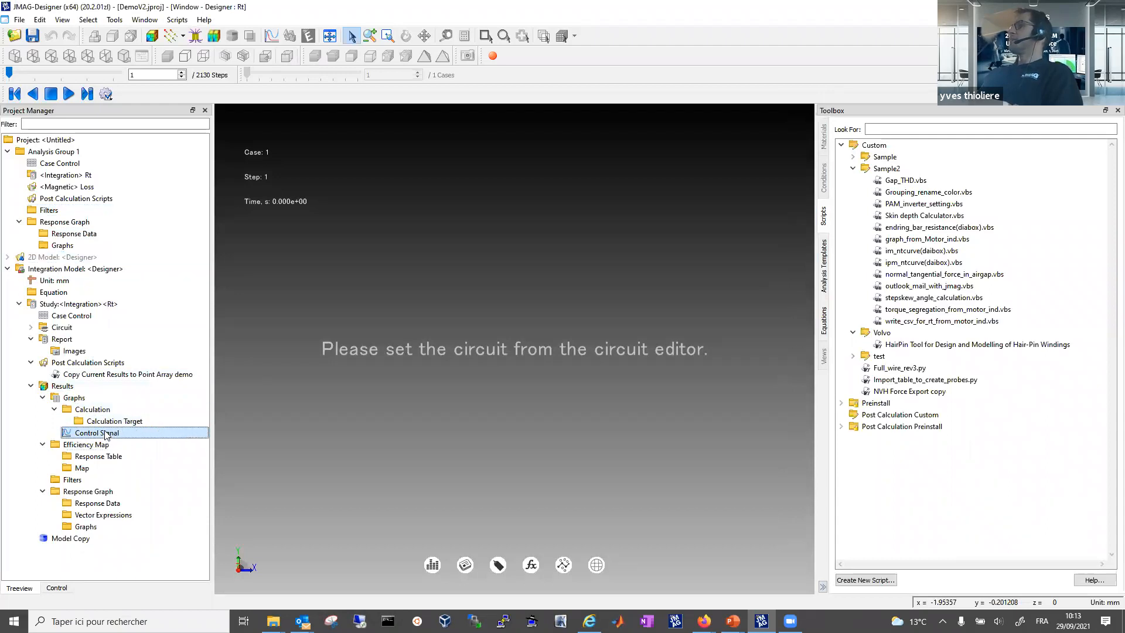
{"action": "left_click", "coordinate": [92, 363]}
{"action": "left_click", "coordinate": [94, 373]}
{"action": "right_click", "coordinate": [97, 373]}
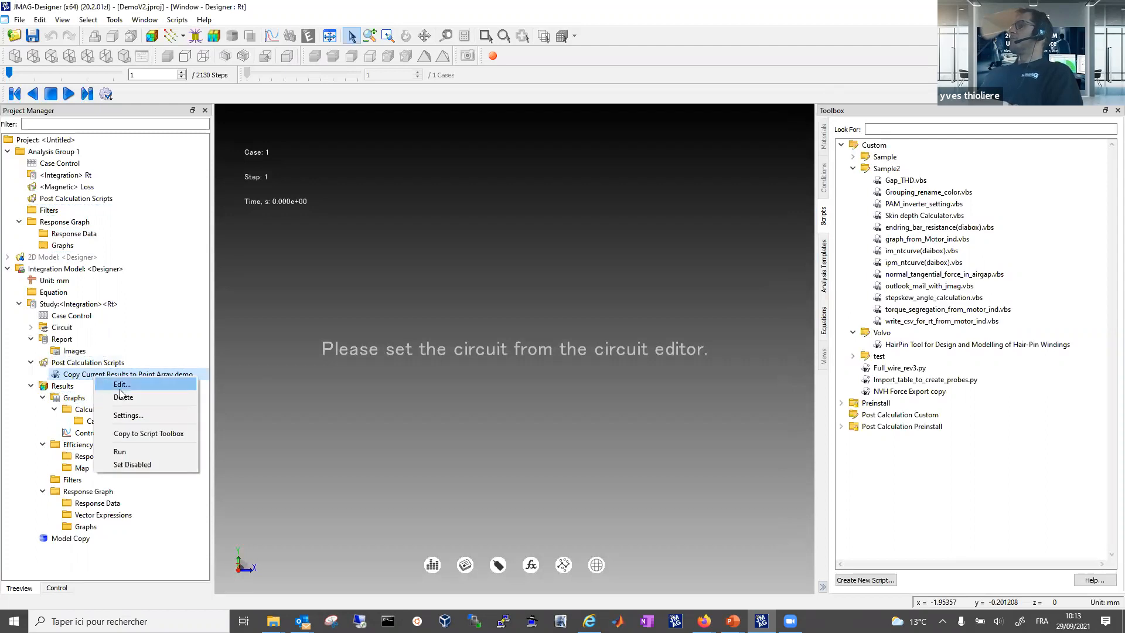
{"action": "left_click", "coordinate": [136, 420]}
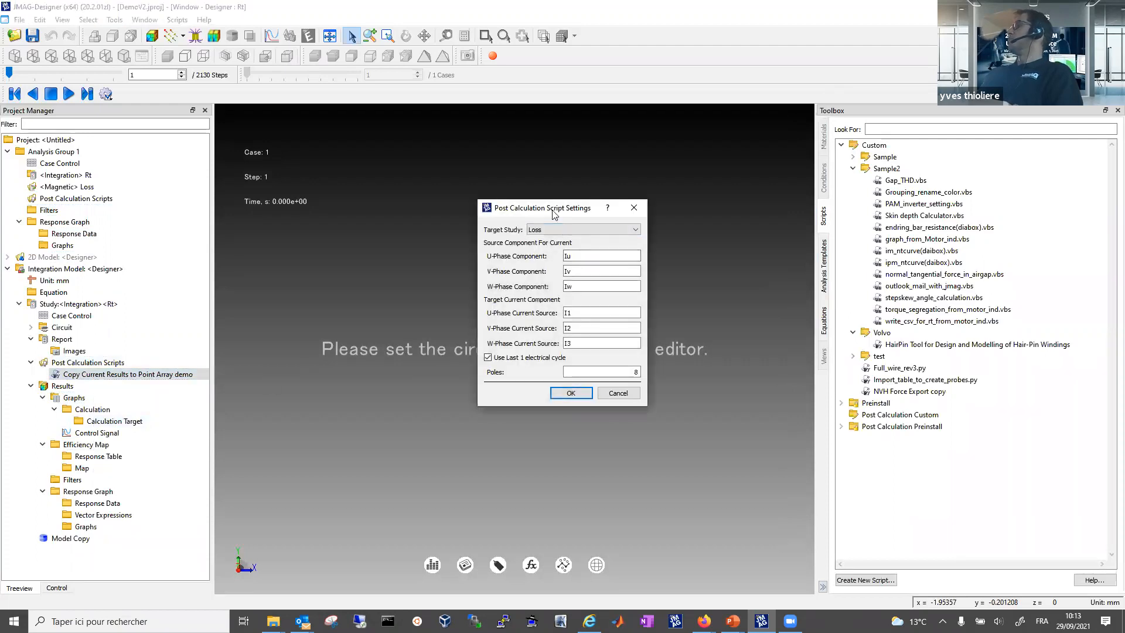
{"action": "left_click_drag", "start_coordinate": [517, 213], "coordinate": [434, 217]}
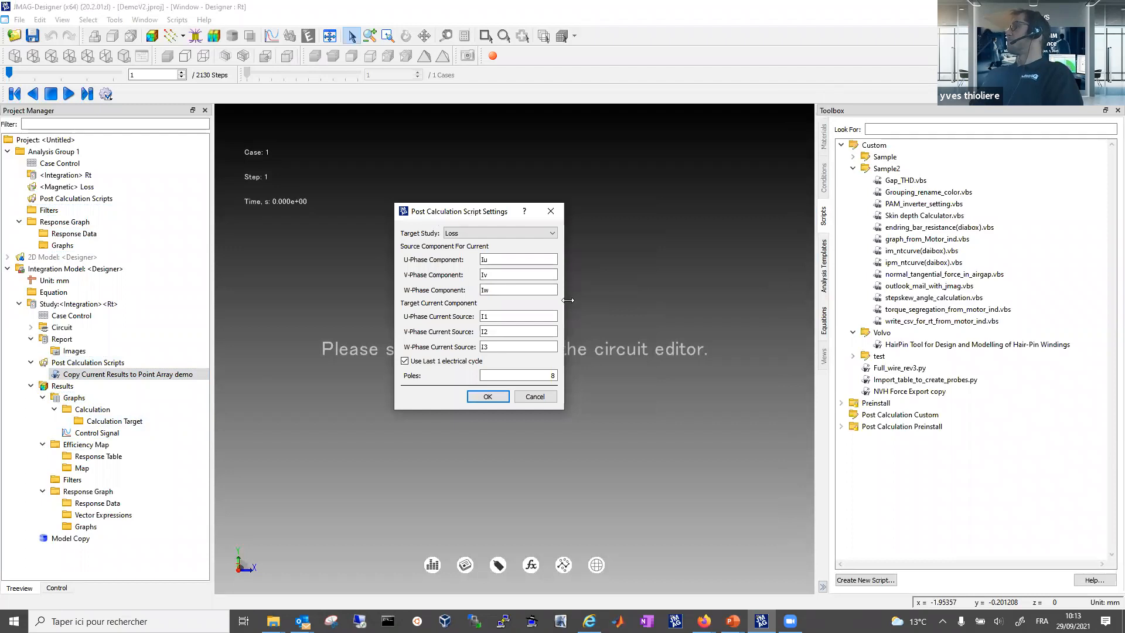
{"action": "left_click_drag", "start_coordinate": [564, 297], "coordinate": [581, 295]}
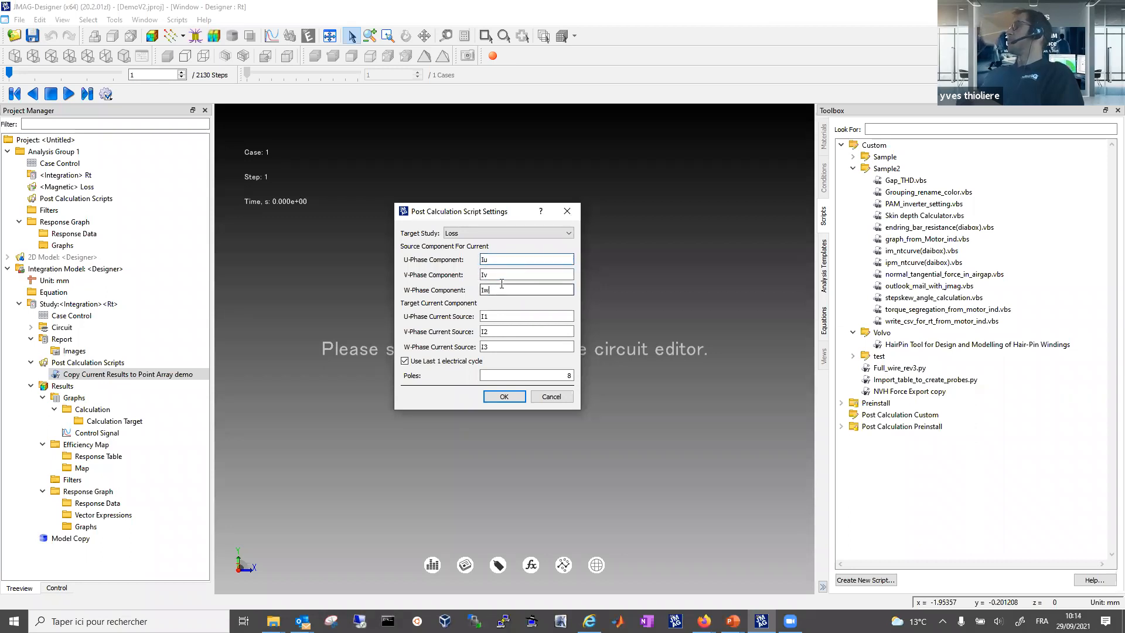
Check the target study selection in the post calculation script settings and close the dialog without changes.
{"action": "left_click", "coordinate": [470, 234]}
{"action": "left_click", "coordinate": [468, 233]}
{"action": "left_click", "coordinate": [462, 232]}
{"action": "left_click", "coordinate": [463, 232]}
{"action": "left_click", "coordinate": [463, 232]}
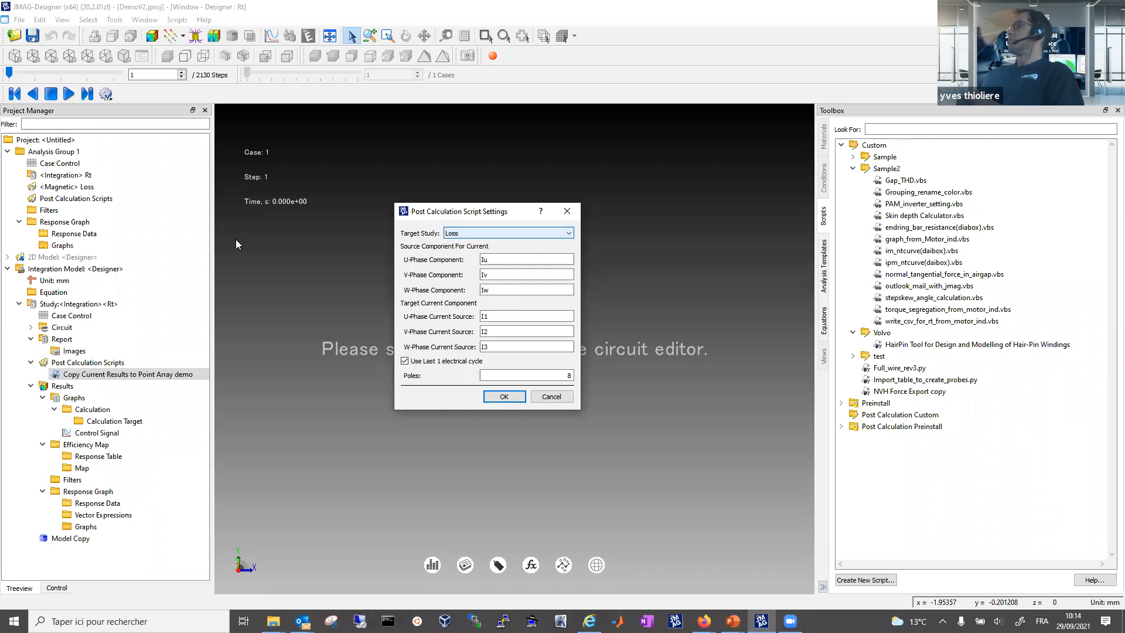
{"action": "left_click", "coordinate": [567, 211]}
Expand the 2D Model branch and collapse its Coordinate System and magnetic Loss study entries.
{"action": "left_click", "coordinate": [24, 258]}
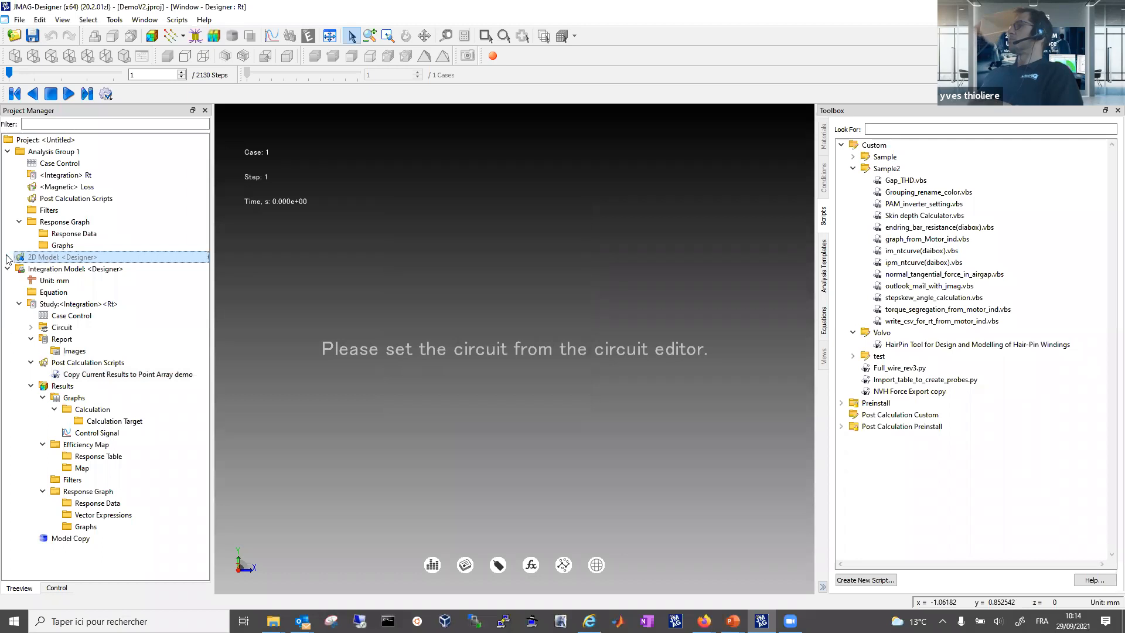
{"action": "left_click", "coordinate": [7, 257]}
{"action": "left_click", "coordinate": [19, 284]}
{"action": "left_click", "coordinate": [20, 293]}
{"action": "left_click", "coordinate": [20, 306]}
{"action": "left_click", "coordinate": [19, 317]}
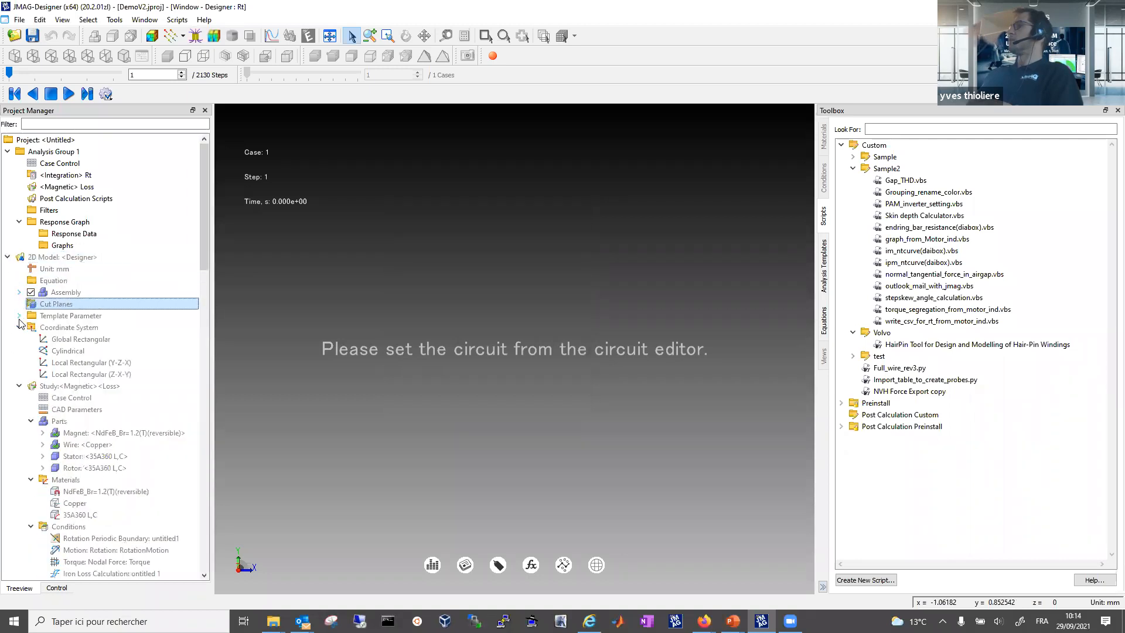
{"action": "left_click", "coordinate": [20, 328]}
{"action": "left_click", "coordinate": [76, 338]}
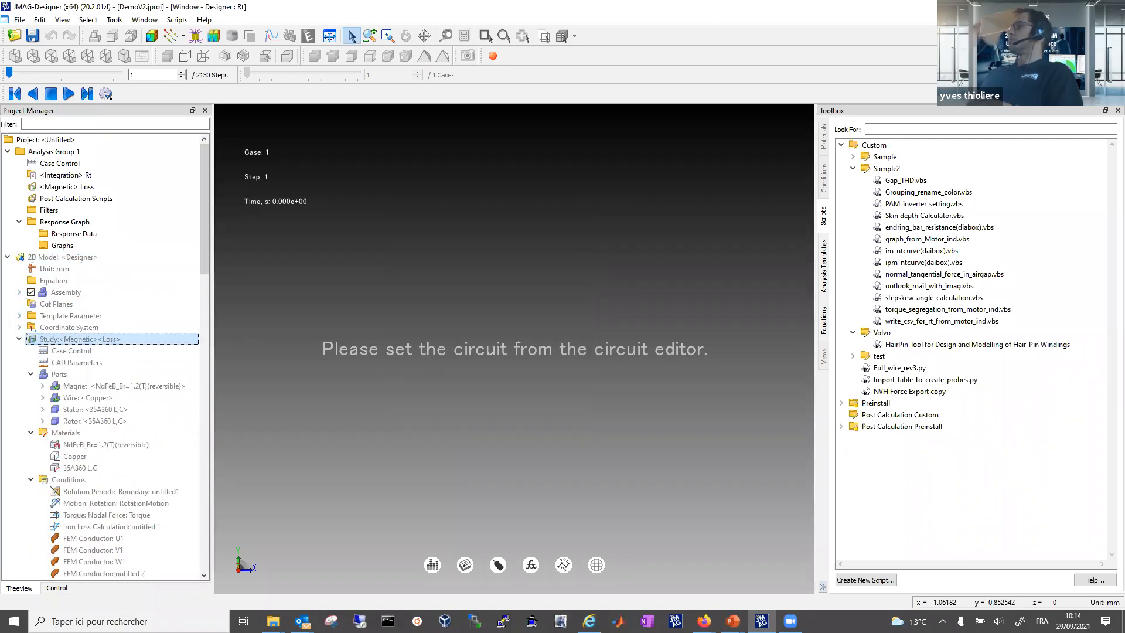
{"action": "left_click", "coordinate": [19, 339]}
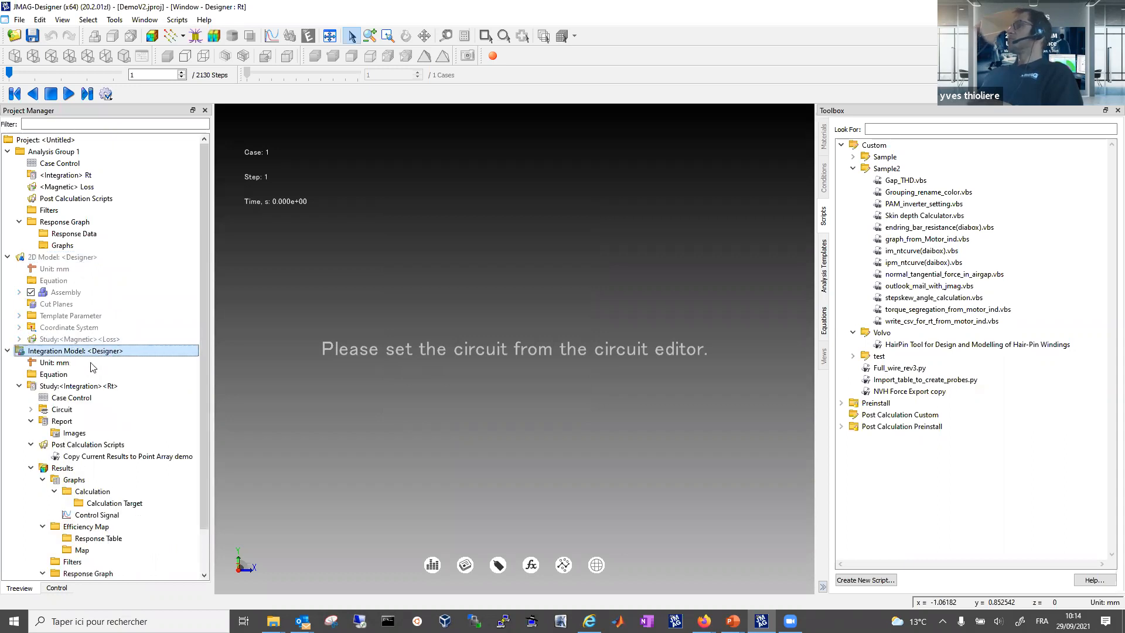
Reopen the Copy Current Results to Point Array demo script settings and review the source current components and target current sources.
{"action": "scroll", "coordinate": [95, 370], "scroll_direction": "down", "scroll_amount": 1}
{"action": "left_click", "coordinate": [108, 399]}
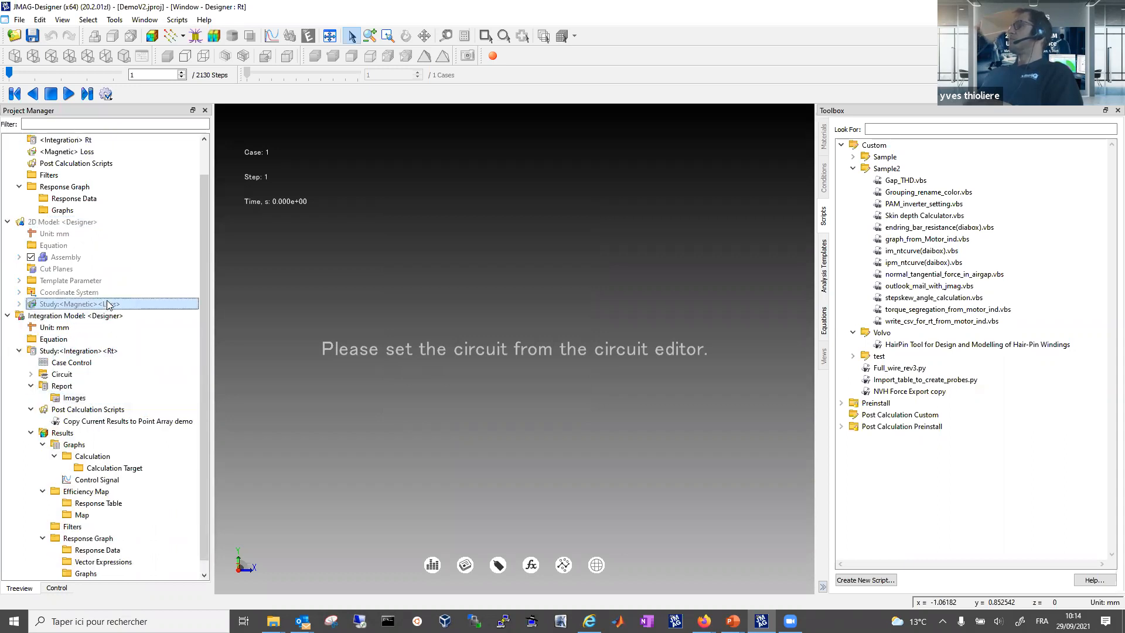
{"action": "right_click", "coordinate": [102, 422]}
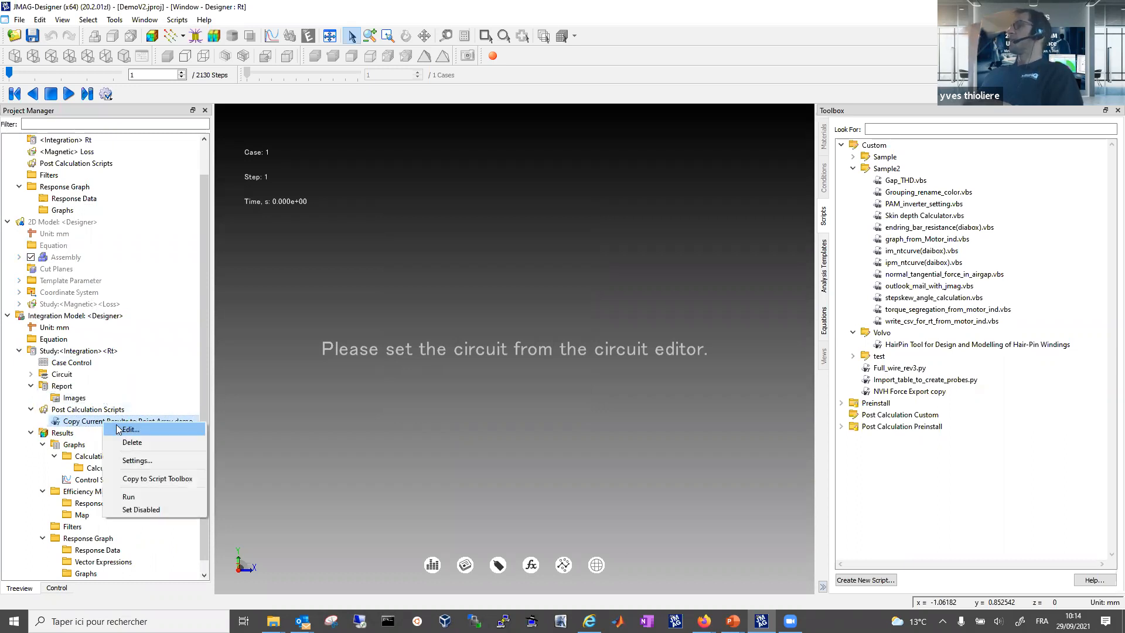
{"action": "left_click", "coordinate": [136, 460]}
{"action": "left_click", "coordinate": [581, 271]}
{"action": "left_click", "coordinate": [582, 287]}
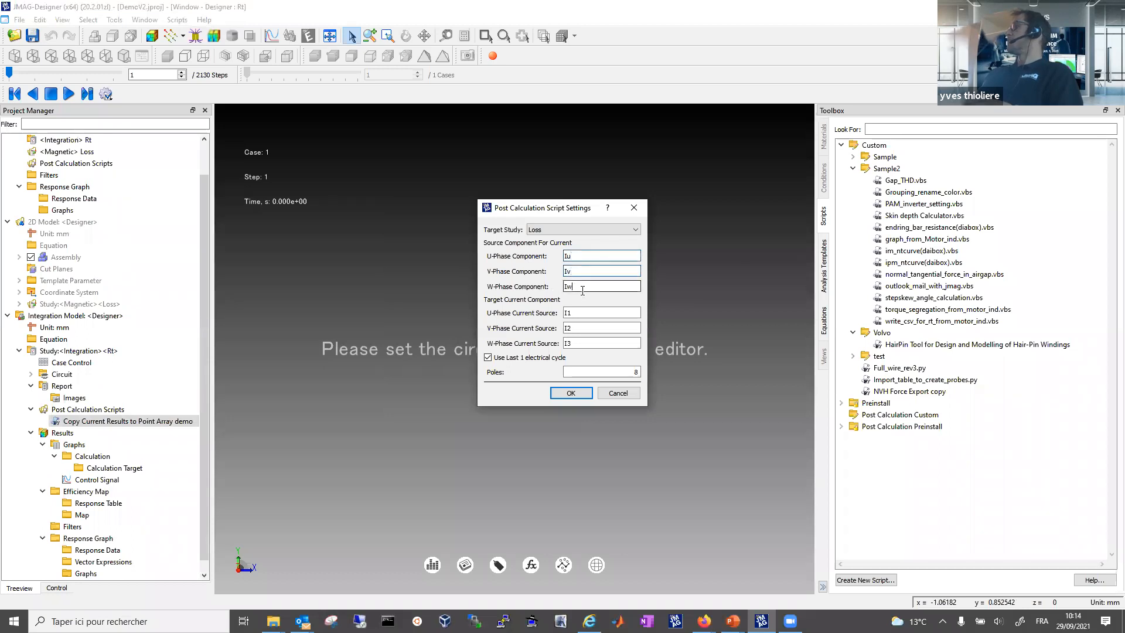
{"action": "left_click", "coordinate": [580, 314]}
{"action": "left_click", "coordinate": [580, 329]}
{"action": "left_click", "coordinate": [582, 342]}
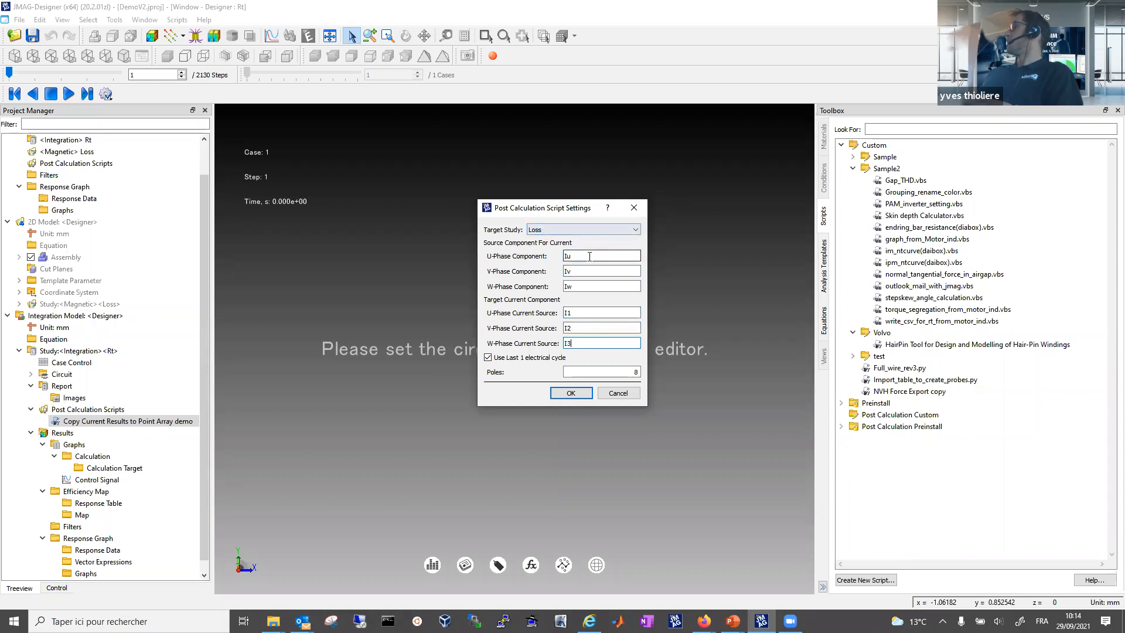
Compare the phase component names with the target current source names in the script settings and close the dialog.
{"action": "double_click", "coordinate": [566, 271]}
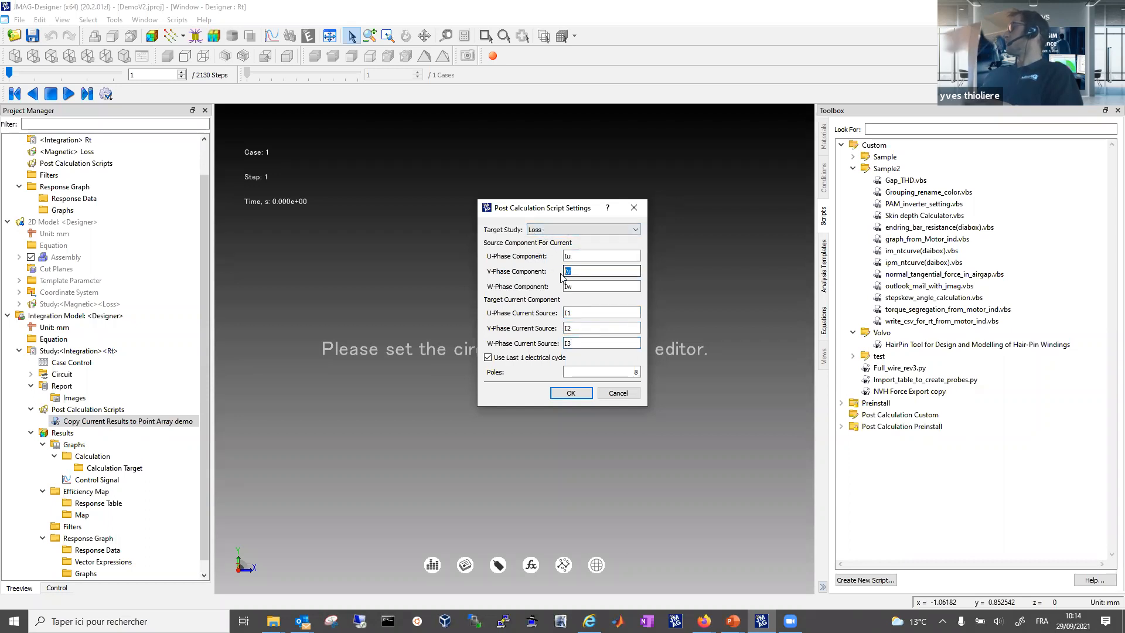
{"action": "double_click", "coordinate": [566, 286]}
{"action": "left_click", "coordinate": [588, 313]}
{"action": "double_click", "coordinate": [570, 328]}
{"action": "double_click", "coordinate": [569, 343]}
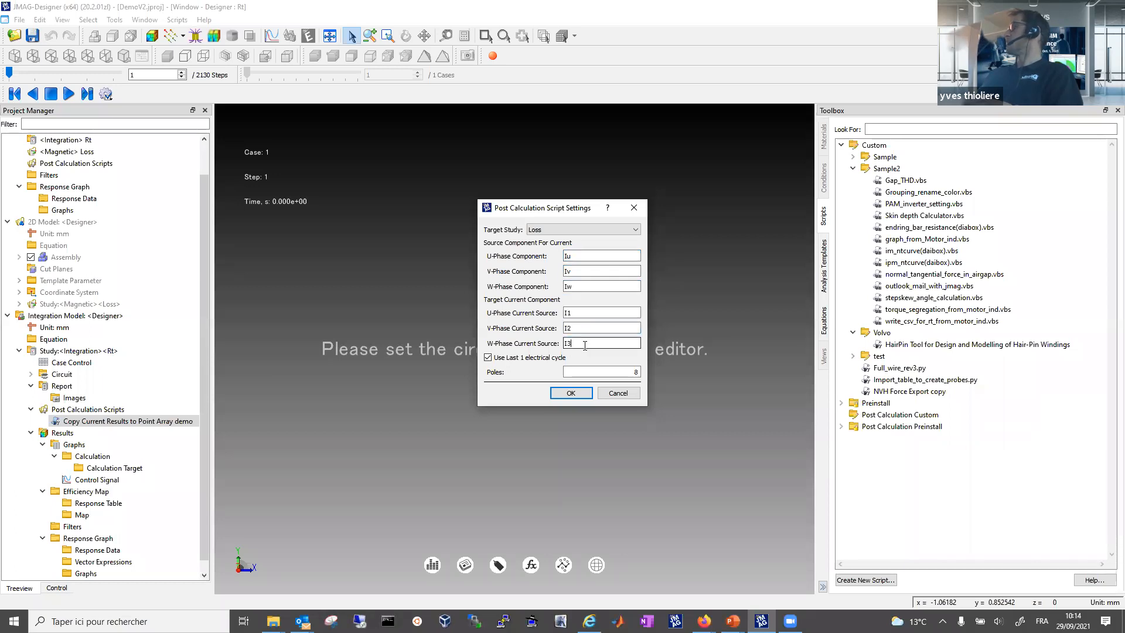
{"action": "left_click", "coordinate": [634, 208]}
Open the magnetic Loss study's circuit, inspect current sources I1, I2 and I3, and close the circuit editor.
{"action": "left_click", "coordinate": [86, 290]}
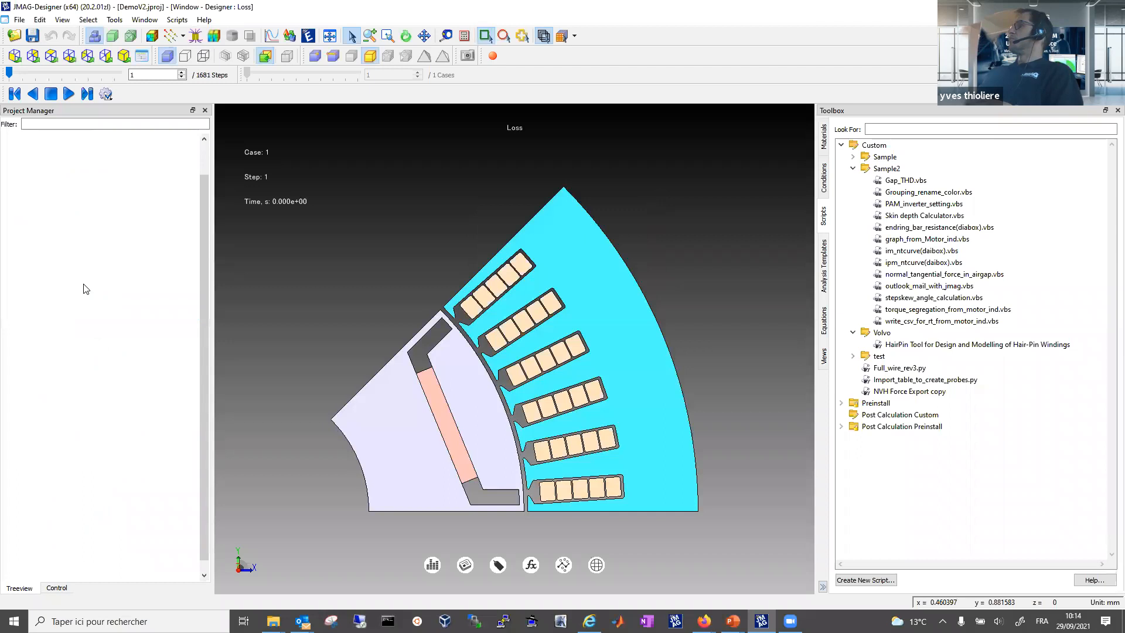
{"action": "right_click", "coordinate": [95, 305]}
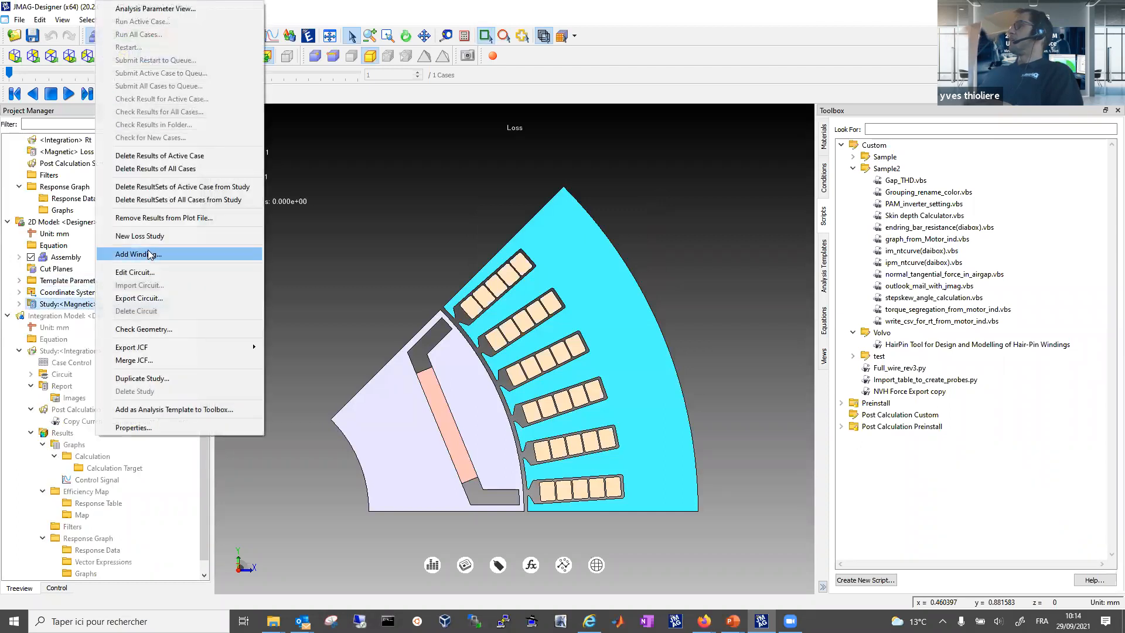
{"action": "left_click", "coordinate": [147, 273]}
{"action": "left_click", "coordinate": [435, 154]}
{"action": "left_click", "coordinate": [437, 205]}
{"action": "left_click", "coordinate": [449, 250]}
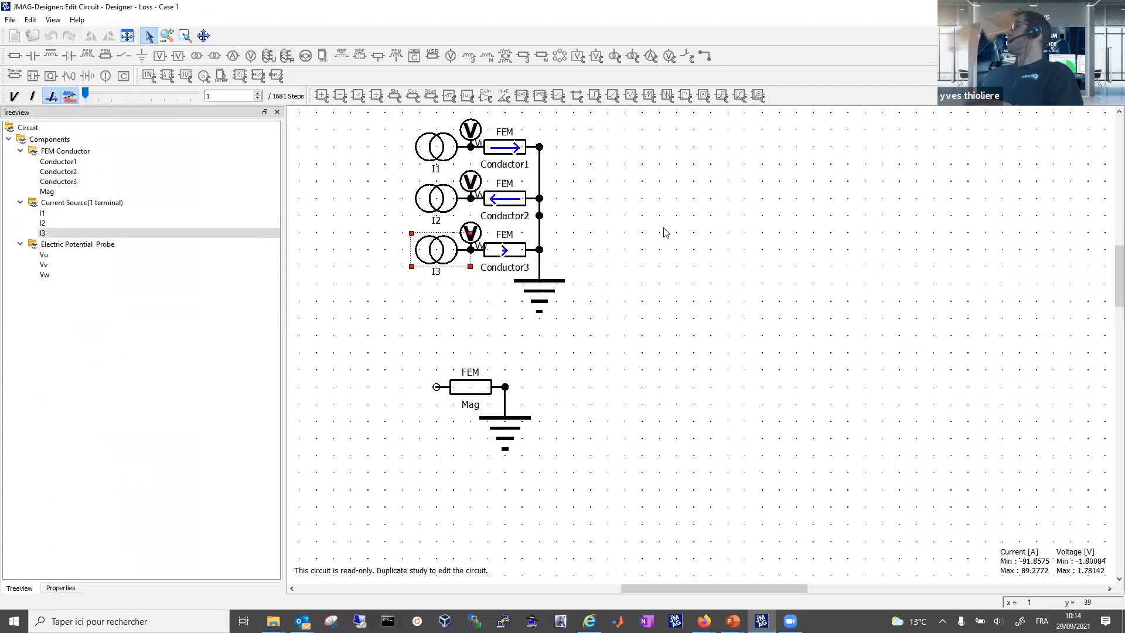
{"action": "left_click", "coordinate": [1110, 7]}
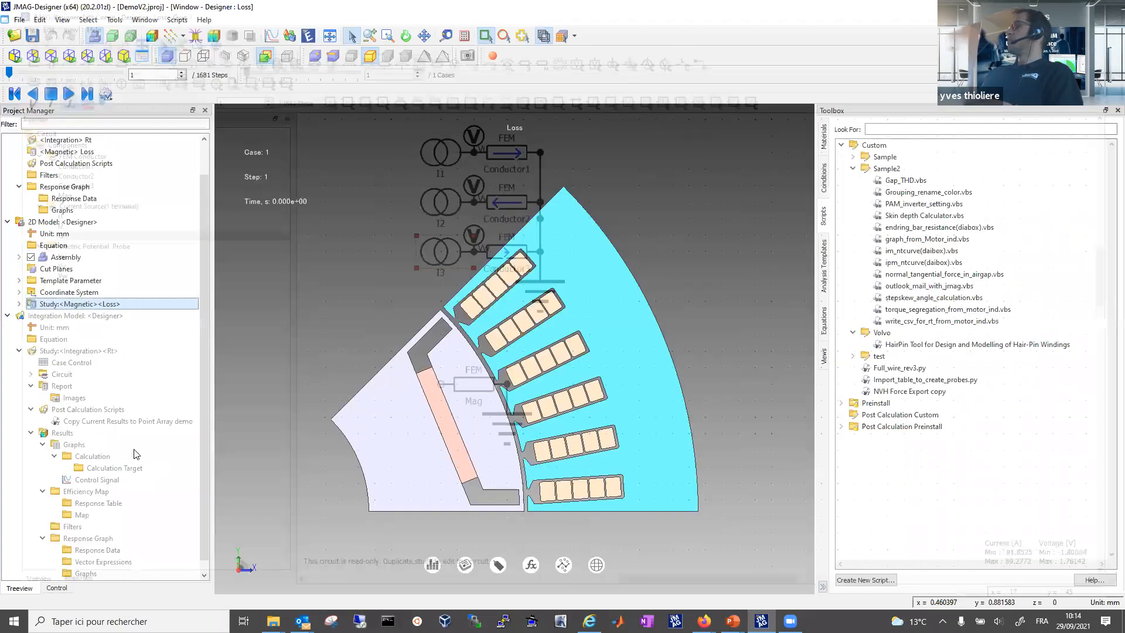
Return to the Integration Model in the project tree, make its Rt study active and expand it.
{"action": "double_click", "coordinate": [88, 317]}
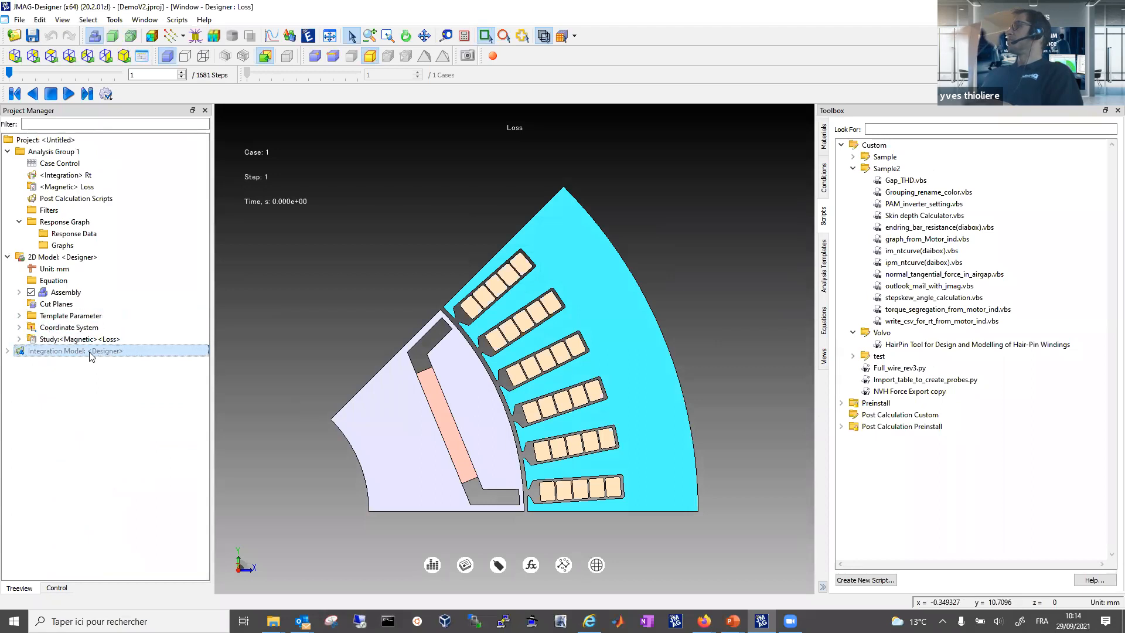
{"action": "left_click", "coordinate": [8, 351]}
{"action": "left_click", "coordinate": [17, 378]}
{"action": "left_click", "coordinate": [19, 385]}
{"action": "left_click", "coordinate": [88, 386]}
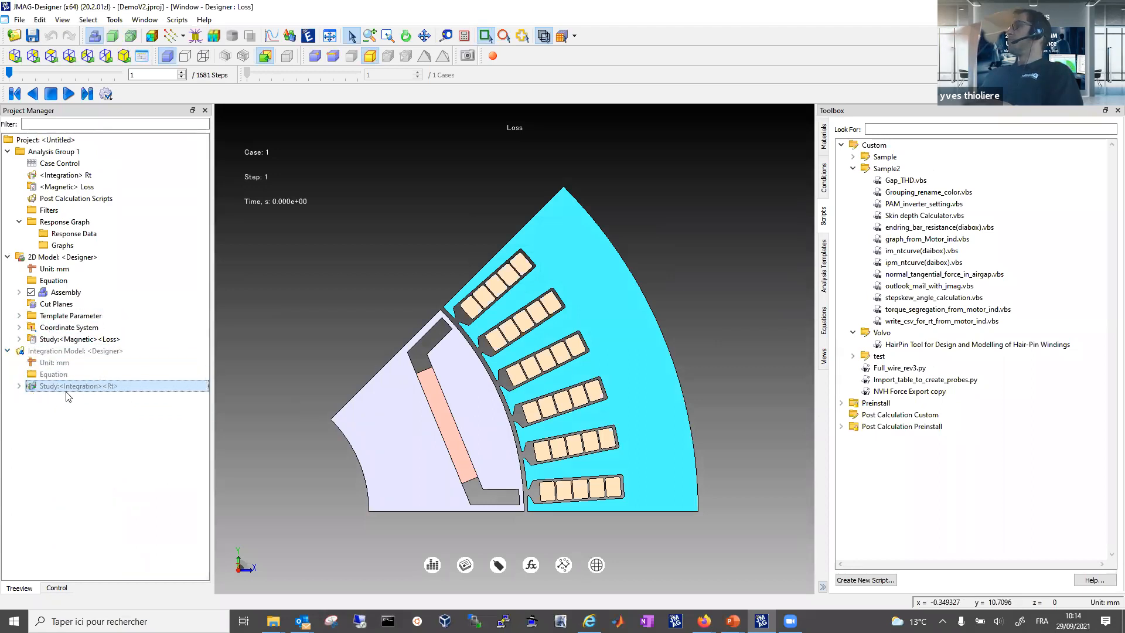
{"action": "double_click", "coordinate": [69, 385]}
{"action": "left_click", "coordinate": [20, 386]}
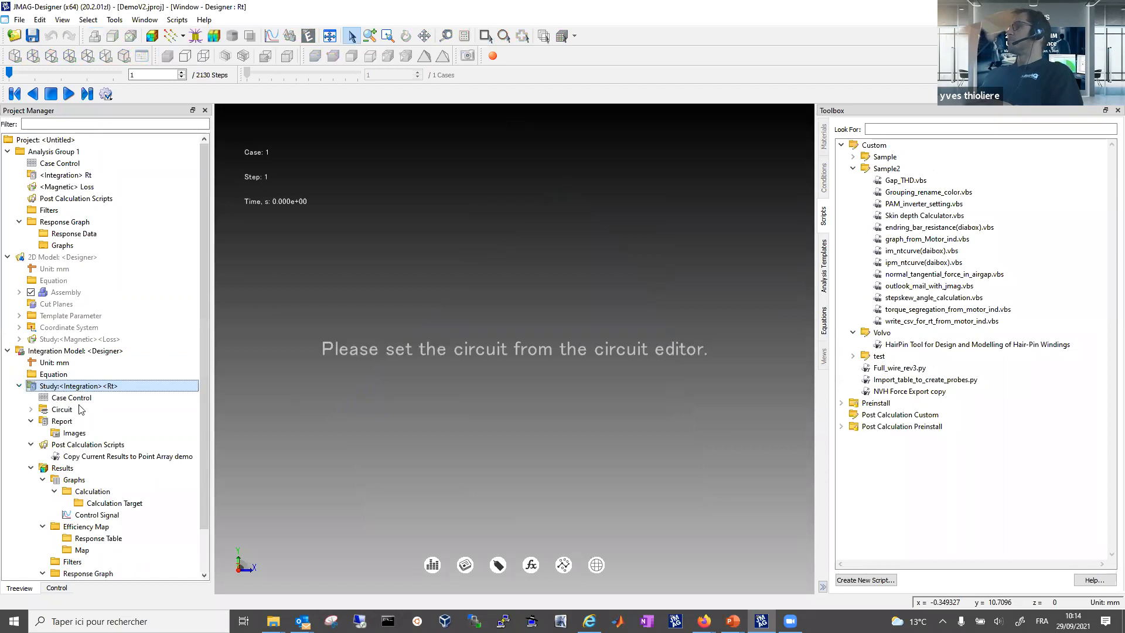
Open the Control Signal graph from the Rt study's results.
{"action": "scroll", "coordinate": [85, 413], "scroll_direction": "down", "scroll_amount": 2}
{"action": "left_click", "coordinate": [89, 417]}
{"action": "left_click", "coordinate": [94, 468]}
{"action": "right_click", "coordinate": [101, 469]}
{"action": "left_click", "coordinate": [139, 475]}
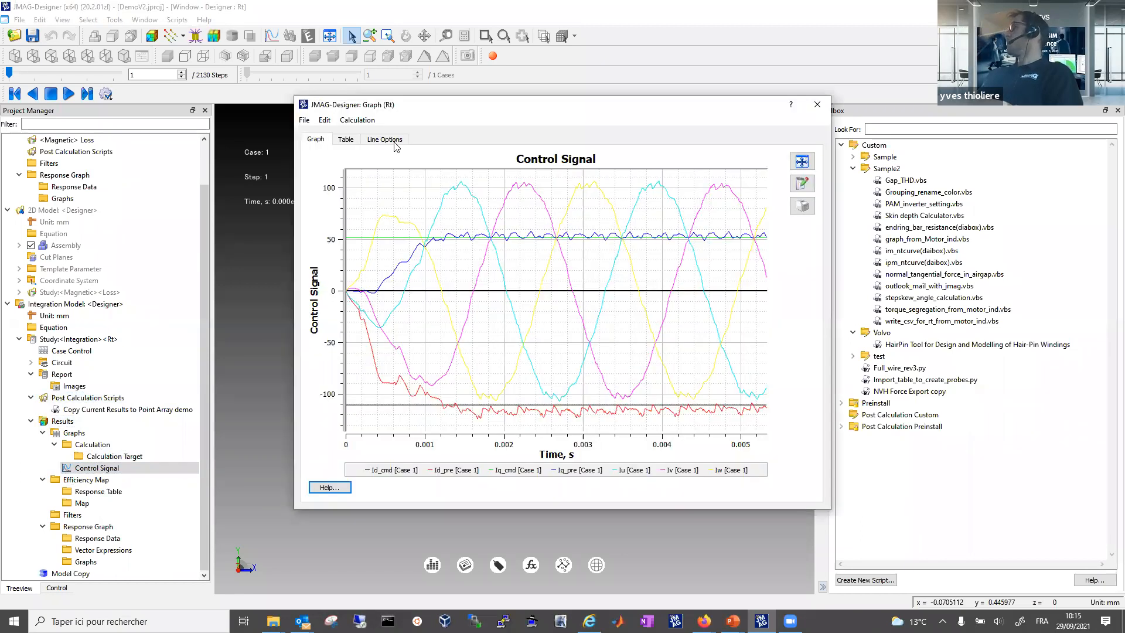
Limit the Control Signal graph to the Iu, Iv and Iw curves, view the plot and close it.
{"action": "left_click", "coordinate": [384, 139]}
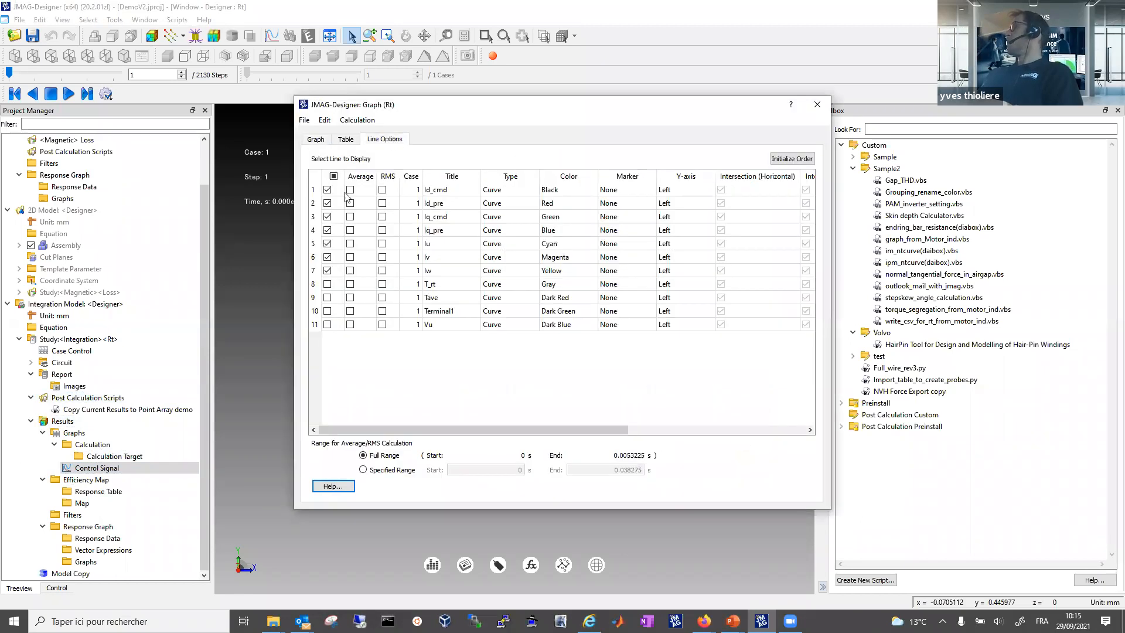
{"action": "left_click", "coordinate": [334, 176]}
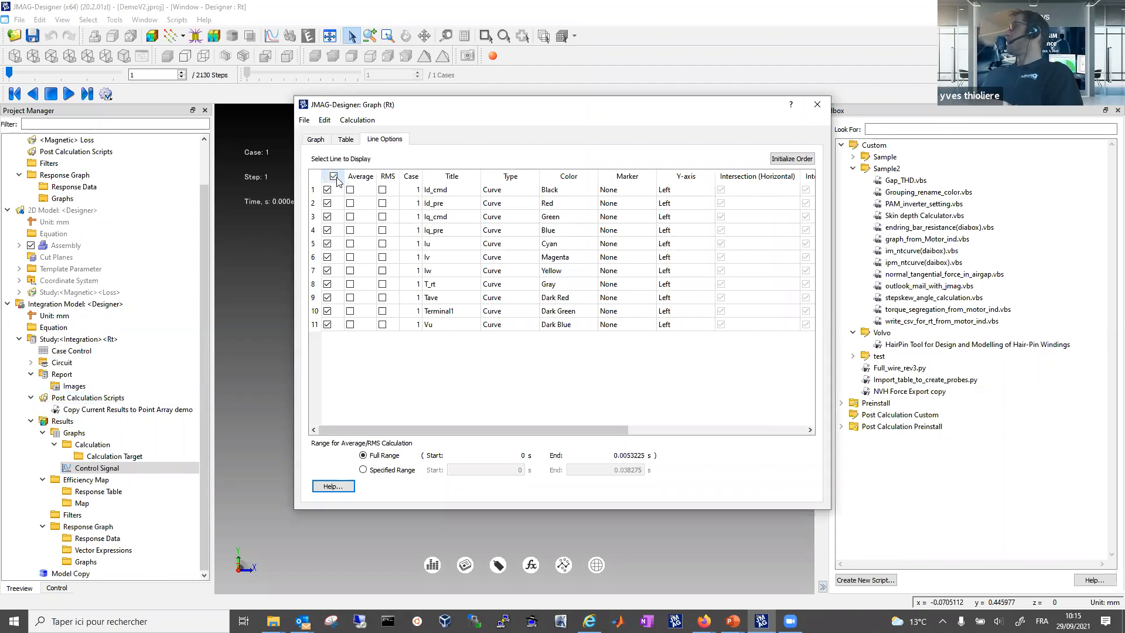
{"action": "left_click", "coordinate": [328, 258]}
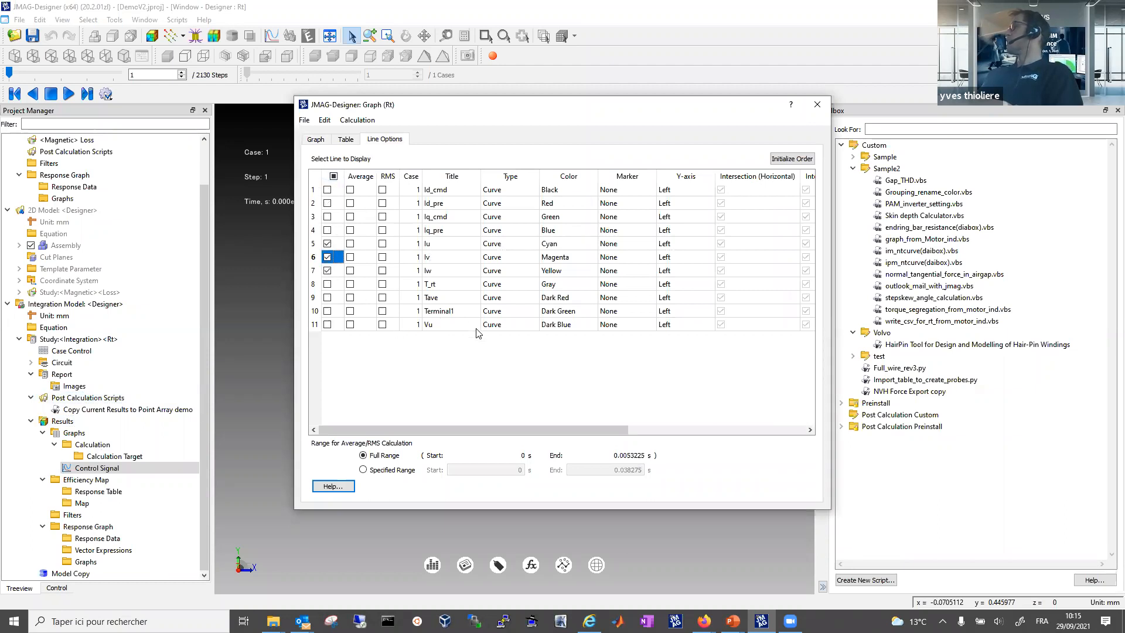
{"action": "left_click", "coordinate": [321, 140]}
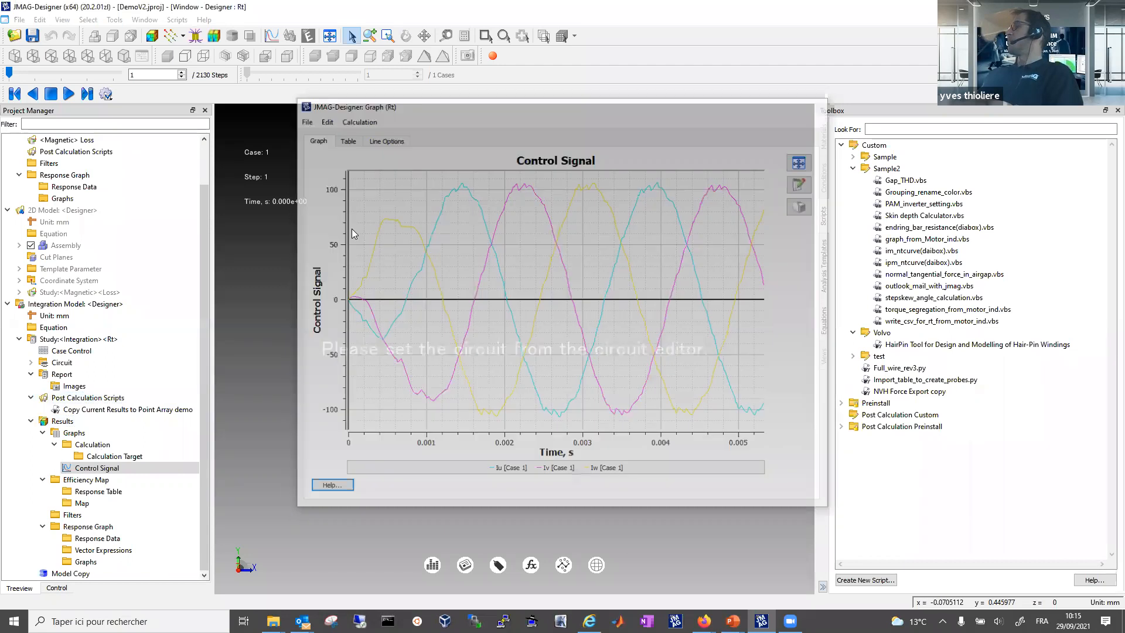
{"action": "left_click", "coordinate": [817, 105]}
Activate and expand the Loss study, highlight the U1 FEM conductor, view the study's circuit and close the circuit editor.
{"action": "left_click", "coordinate": [80, 293]}
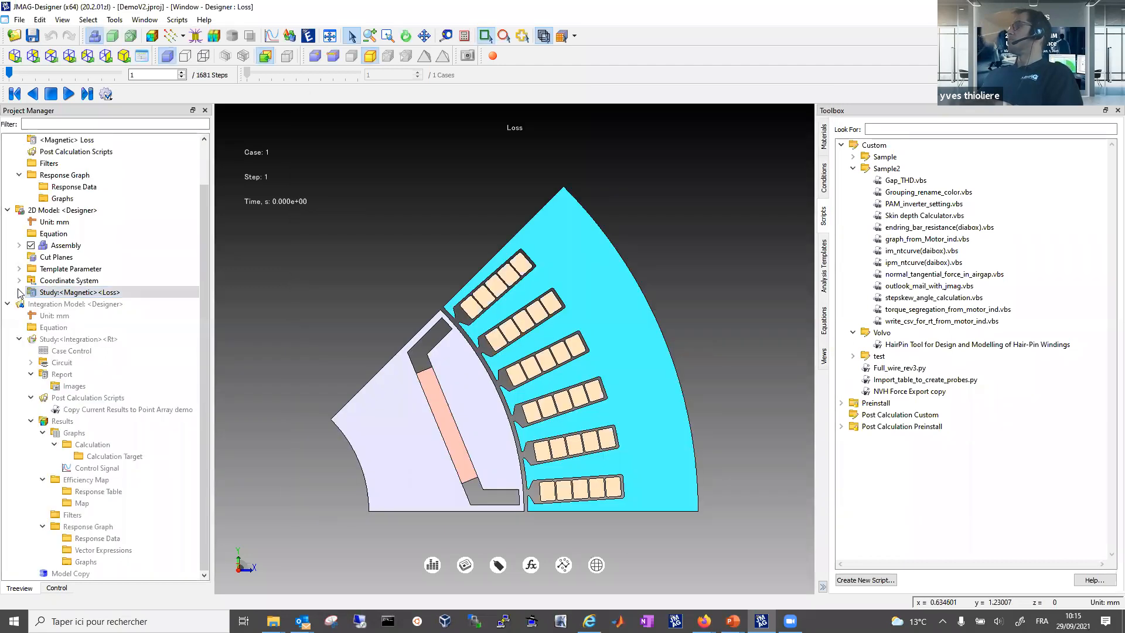
{"action": "left_click", "coordinate": [19, 292]}
{"action": "scroll", "coordinate": [69, 353], "scroll_direction": "down", "scroll_amount": 1}
{"action": "scroll", "coordinate": [69, 354], "scroll_direction": "down", "scroll_amount": 6}
{"action": "left_click", "coordinate": [127, 247]}
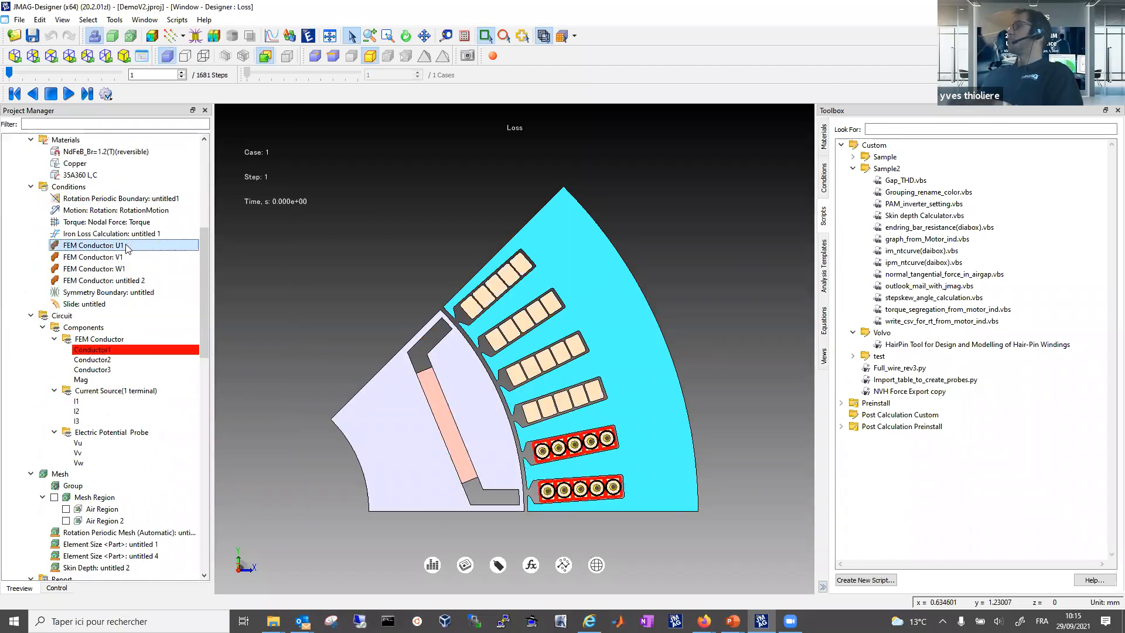
{"action": "left_click", "coordinate": [112, 316]}
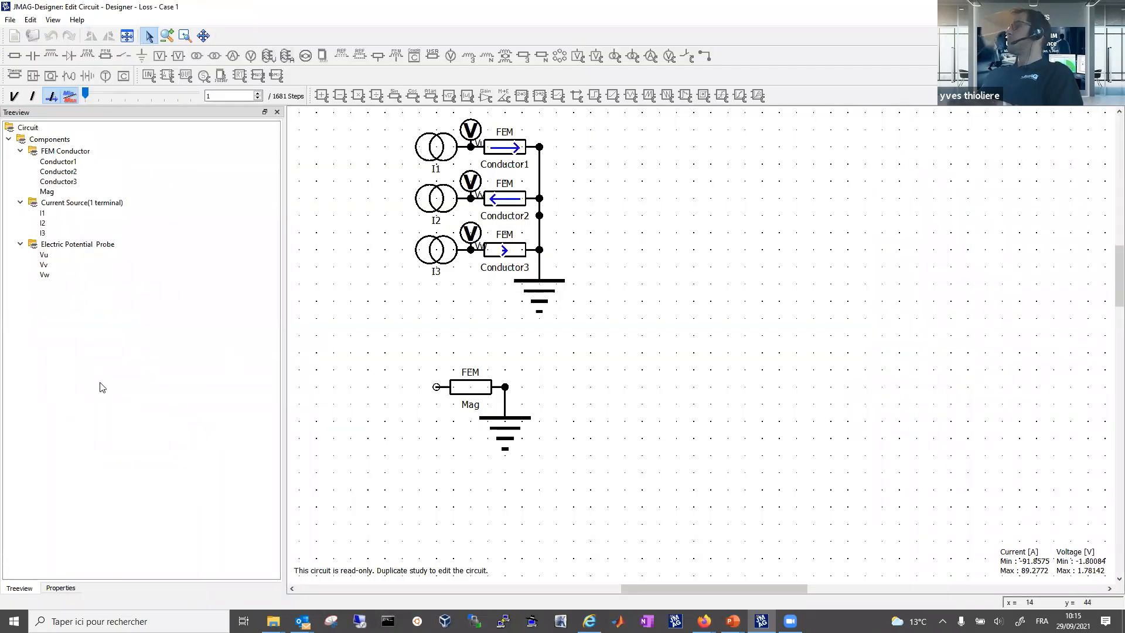
{"action": "key", "text": "alt+F4"}
View the Circuit Current graph in the Loss study's results and close it.
{"action": "left_click", "coordinate": [75, 369]}
{"action": "scroll", "coordinate": [76, 375], "scroll_direction": "down", "scroll_amount": 2}
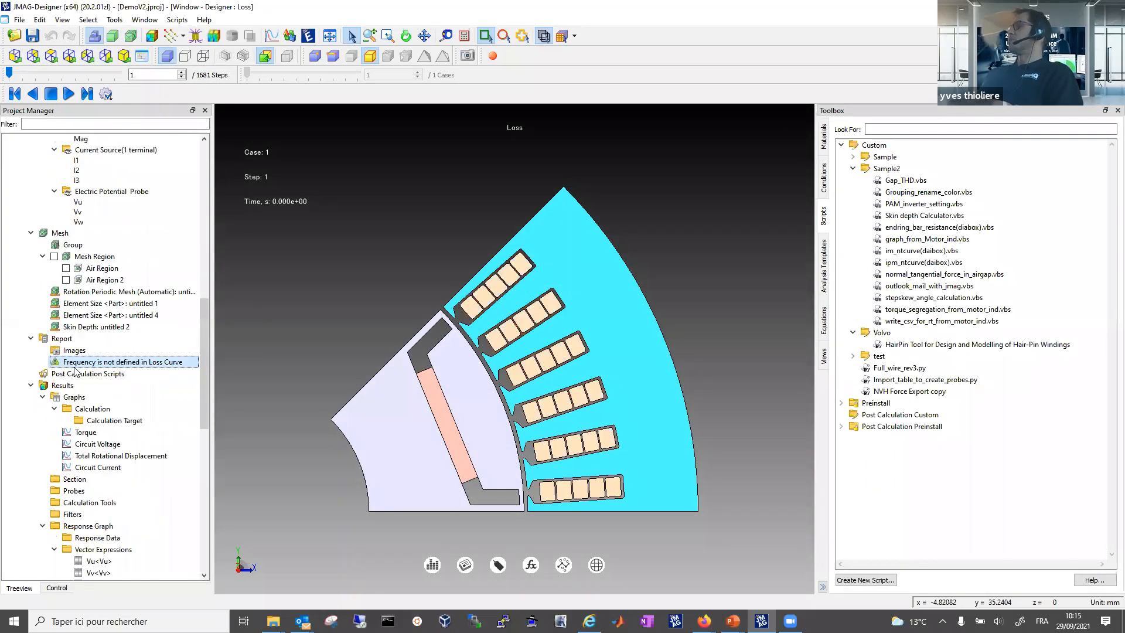
{"action": "right_click", "coordinate": [103, 467]}
{"action": "left_click", "coordinate": [117, 474]}
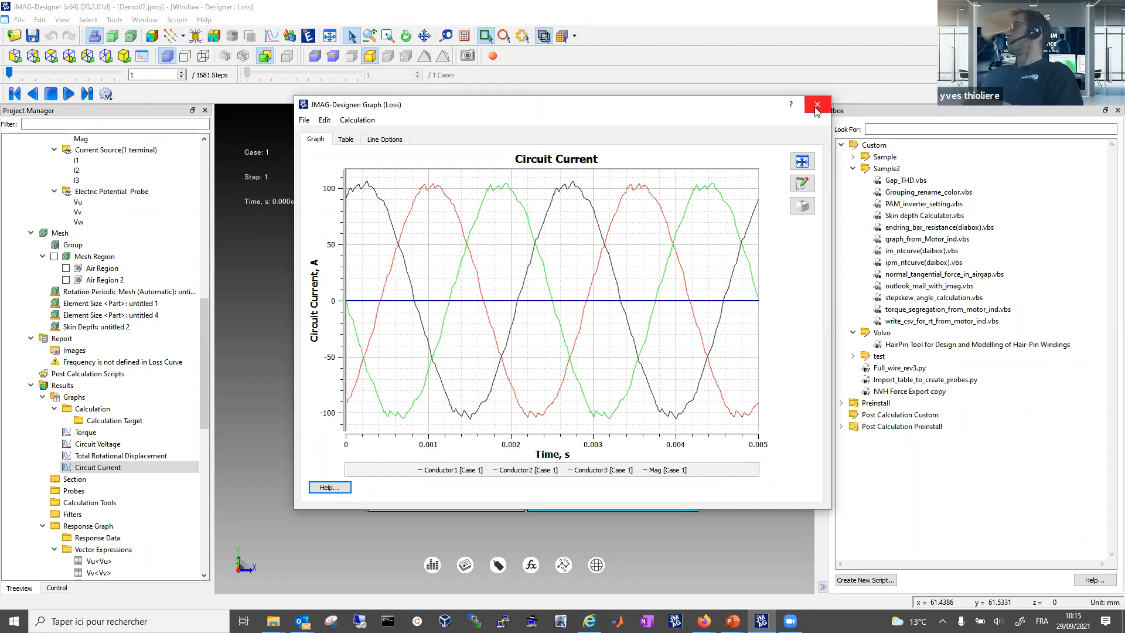
{"action": "key", "text": "Escape"}
View the Torque graph in the Loss study's results and close it.
{"action": "scroll", "coordinate": [100, 434], "scroll_direction": "down", "scroll_amount": 2}
{"action": "right_click", "coordinate": [98, 370]}
{"action": "left_click", "coordinate": [123, 379]}
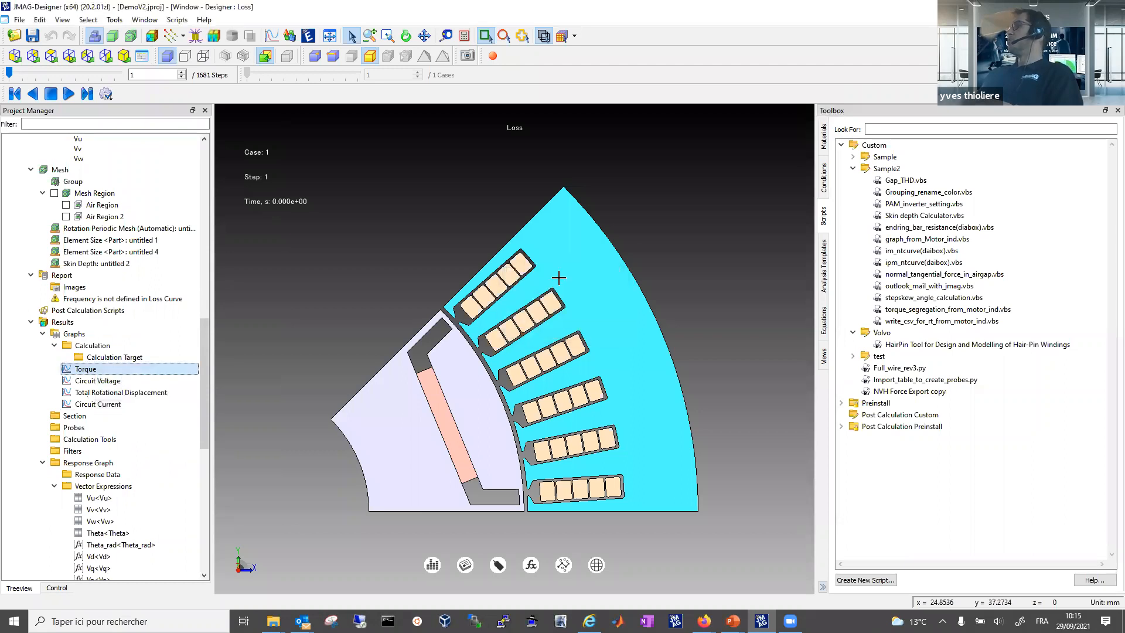
{"action": "left_click", "coordinate": [817, 105]}
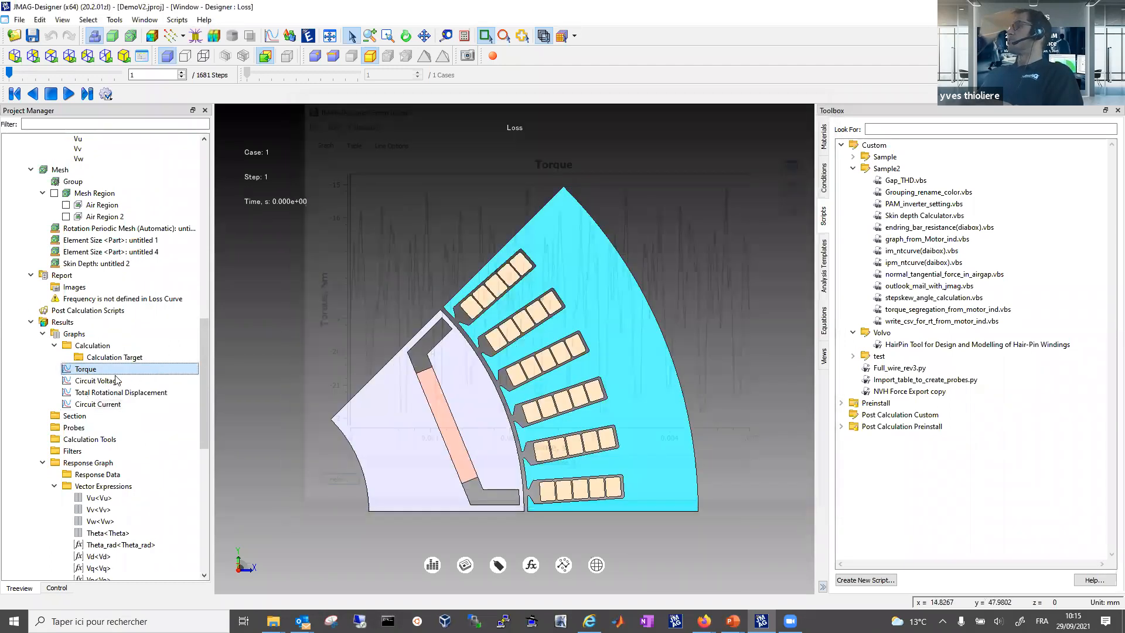
Browse the Loss study's results from the vector expressions and contour plots to the Composite Result folder, and highlight that folder.
{"action": "scroll", "coordinate": [100, 375], "scroll_direction": "down", "scroll_amount": 5}
{"action": "left_click", "coordinate": [97, 386]}
{"action": "left_click", "coordinate": [109, 363]}
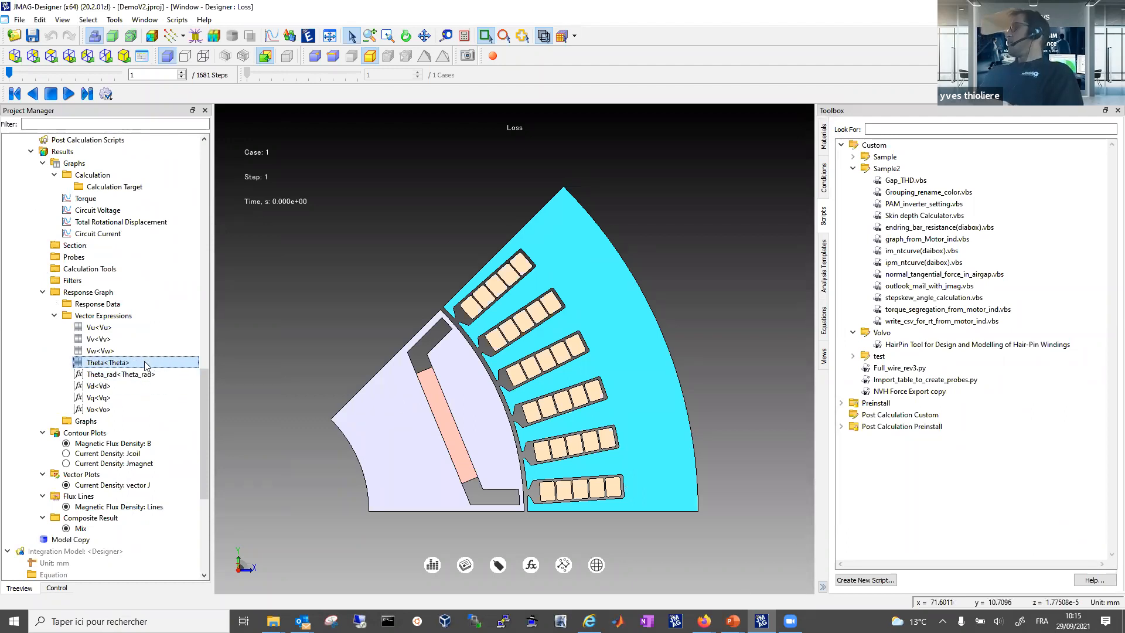
{"action": "scroll", "coordinate": [110, 366], "scroll_direction": "down", "scroll_amount": 1}
{"action": "left_click", "coordinate": [110, 364]}
{"action": "scroll", "coordinate": [110, 362], "scroll_direction": "down", "scroll_amount": 1}
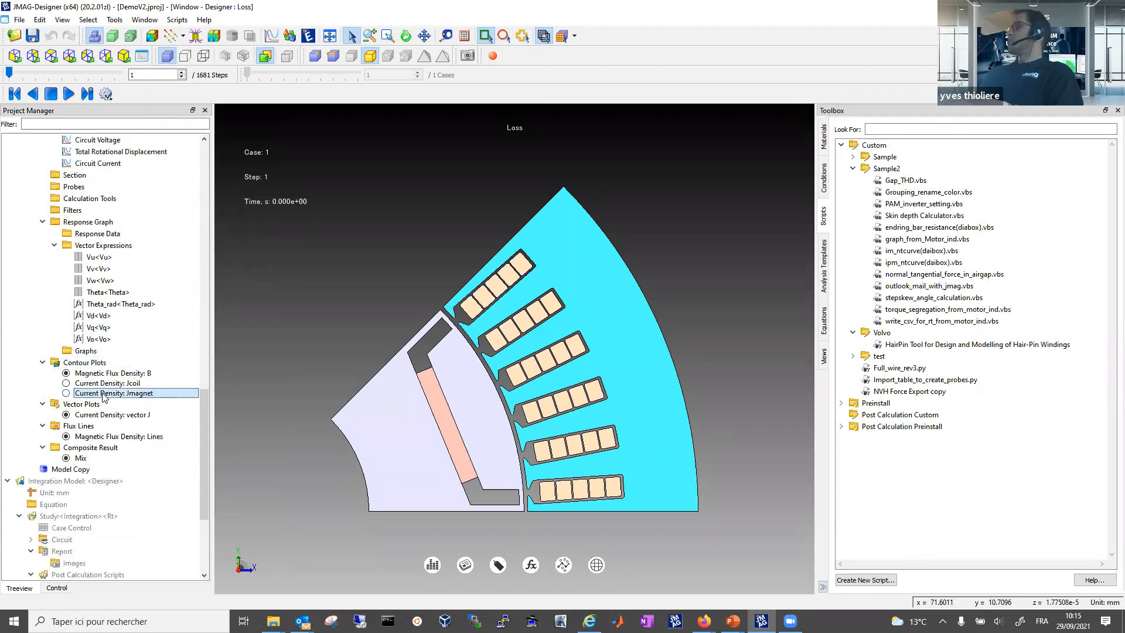
{"action": "left_click", "coordinate": [95, 448]}
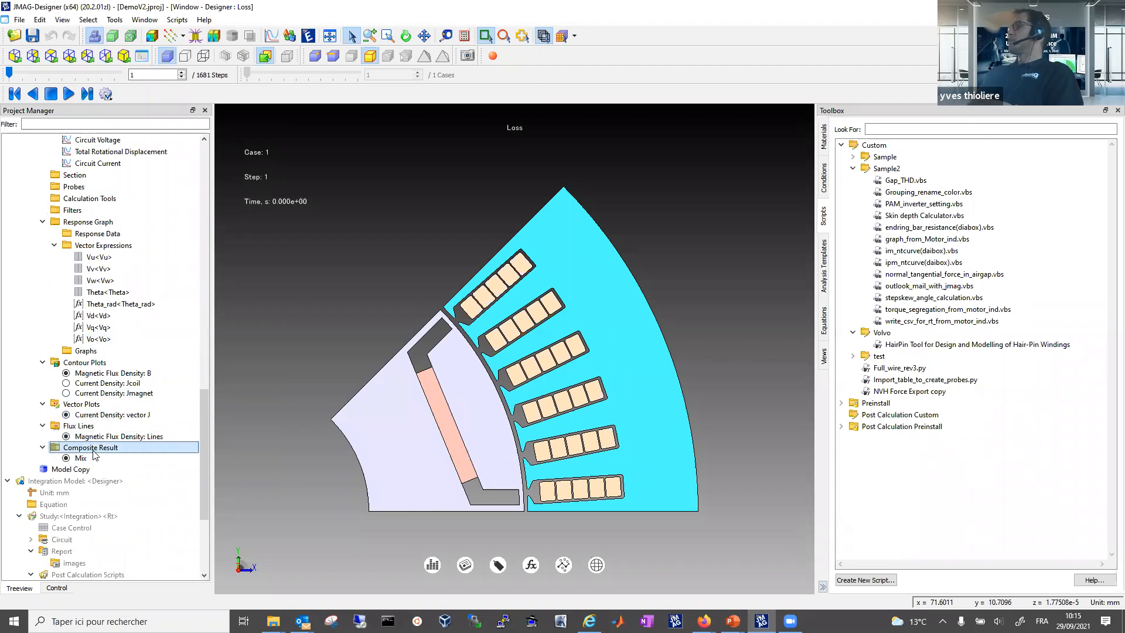
{"action": "scroll", "coordinate": [94, 454], "scroll_direction": "down", "scroll_amount": 1}
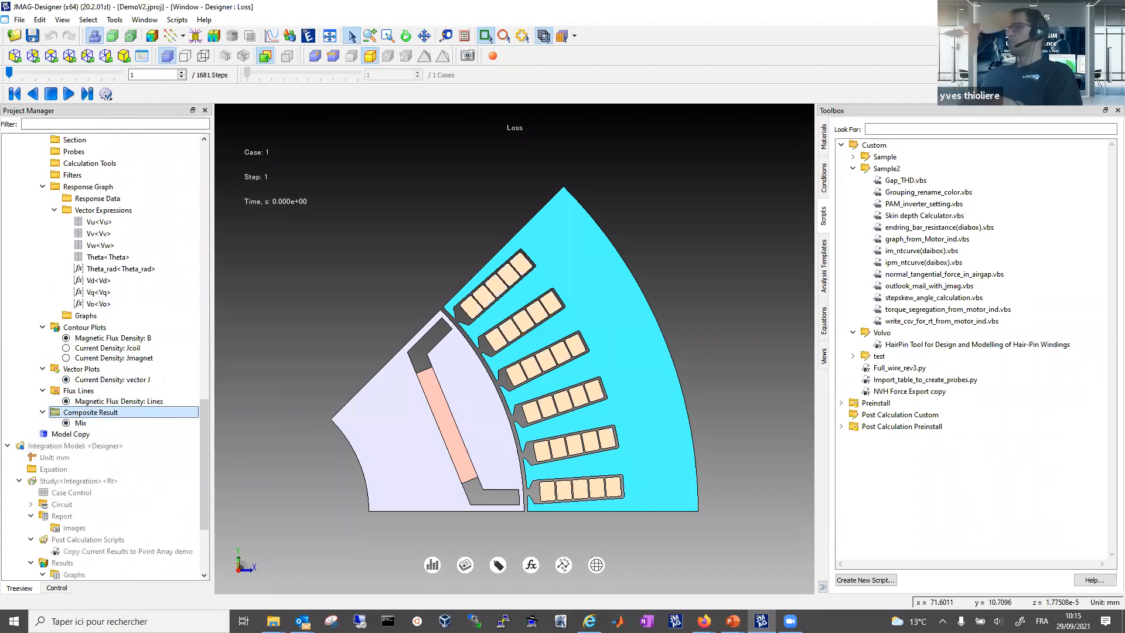
{"action": "key", "text": "ctrl+1"}
{"action": "mouse_move", "coordinate": [164, 398]}
{"action": "left_mouse_down"}
{"action": "mouse_move", "coordinate": [37, 401]}
{"action": "mouse_move", "coordinate": [148, 448]}
{"action": "mouse_move", "coordinate": [174, 406]}
{"action": "left_mouse_up"}
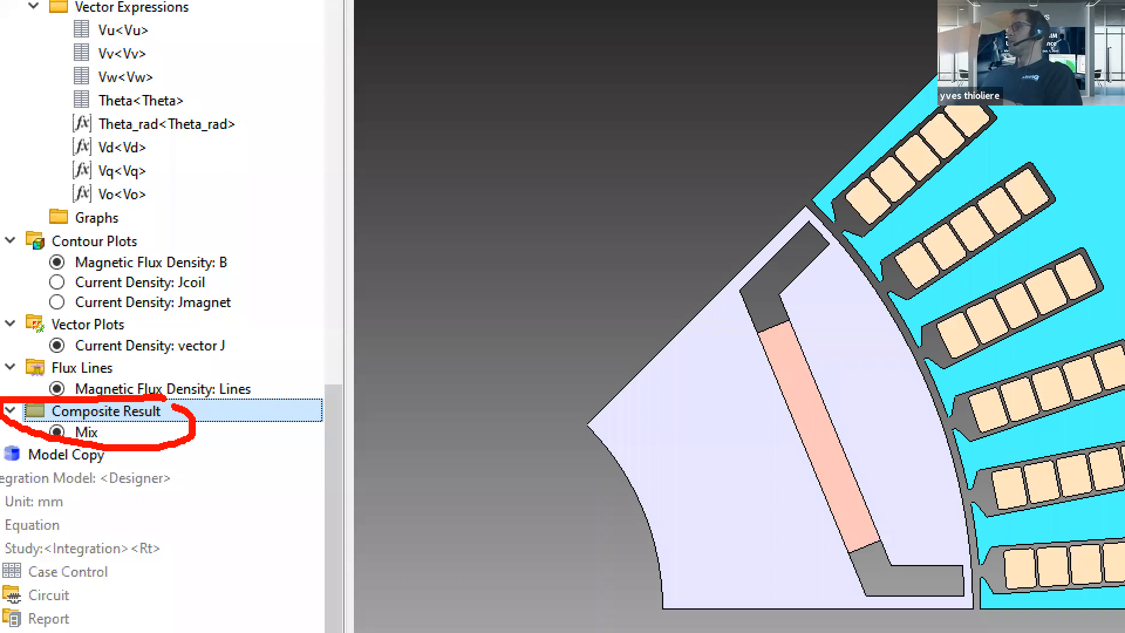
{"action": "key", "text": "Escape"}
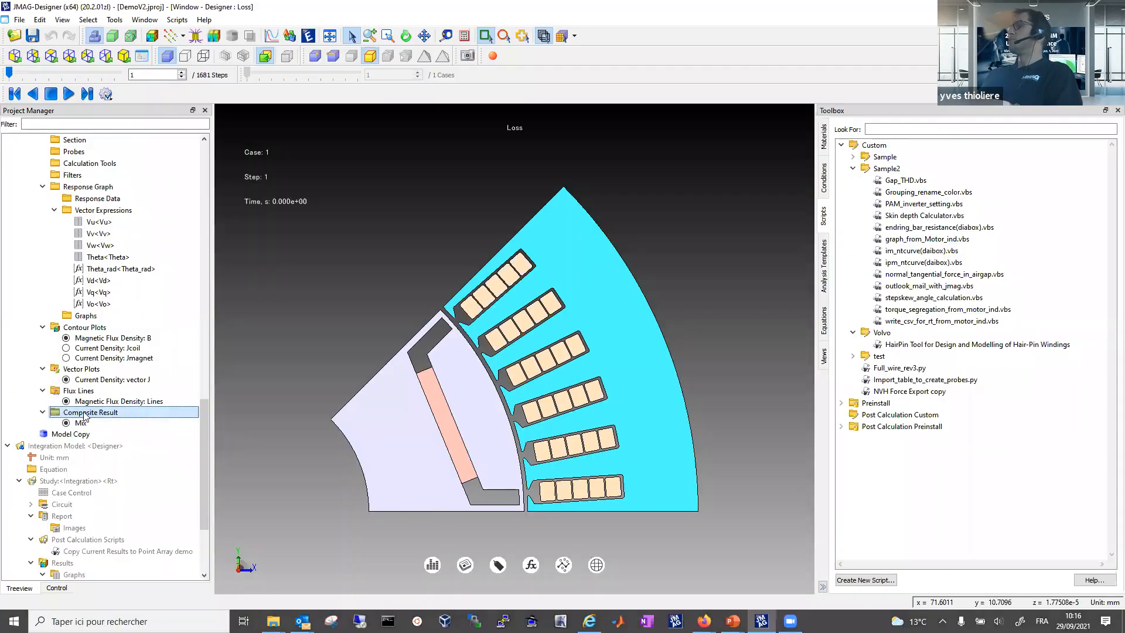
Open the settings of the Mix composite result to review its display items, and cancel the dialog.
{"action": "right_click", "coordinate": [85, 423]}
{"action": "left_click", "coordinate": [108, 432]}
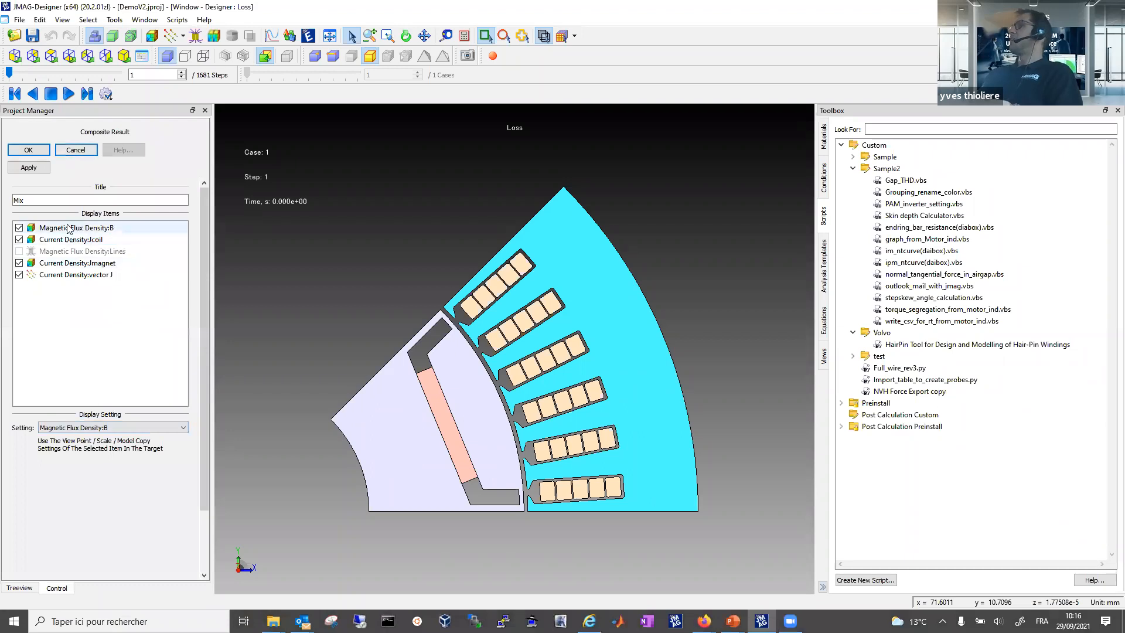
{"action": "left_click", "coordinate": [75, 150]}
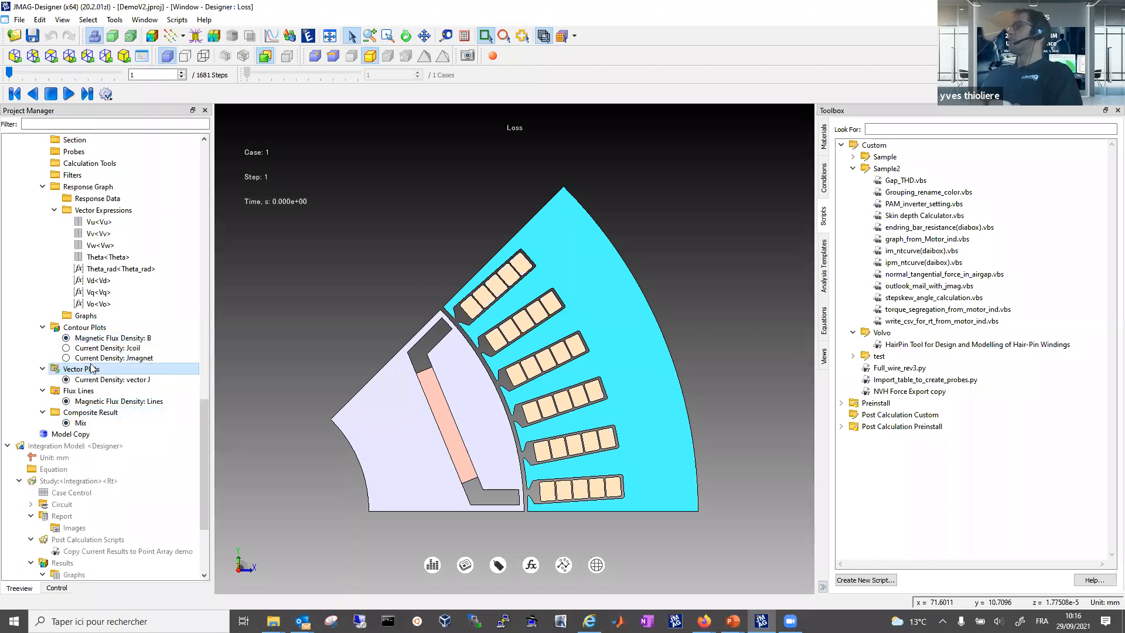
{"action": "right_click", "coordinate": [90, 422]}
{"action": "left_click", "coordinate": [107, 427]}
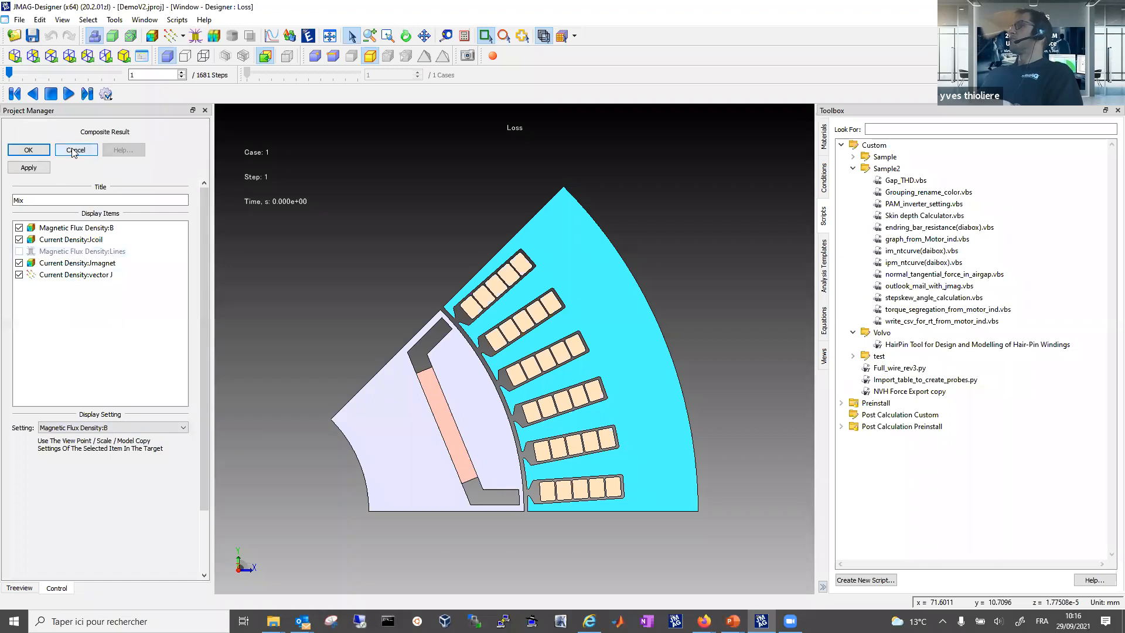
{"action": "left_click", "coordinate": [75, 150]}
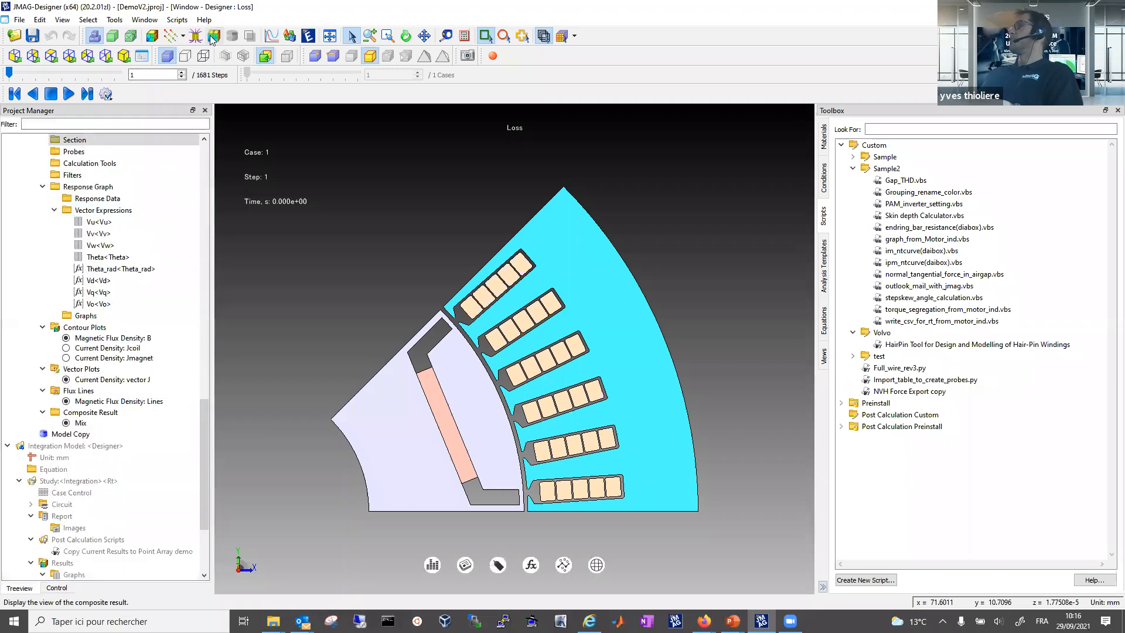
Display the composite result on the motor model and move the displayed step to 201.
{"action": "key", "text": "ctrl+1"}
{"action": "mouse_move", "coordinate": [229, 55]}
{"action": "left_mouse_down"}
{"action": "mouse_move", "coordinate": [185, 59]}
{"action": "mouse_move", "coordinate": [230, 53]}
{"action": "left_mouse_up"}
{"action": "key", "text": "Escape"}
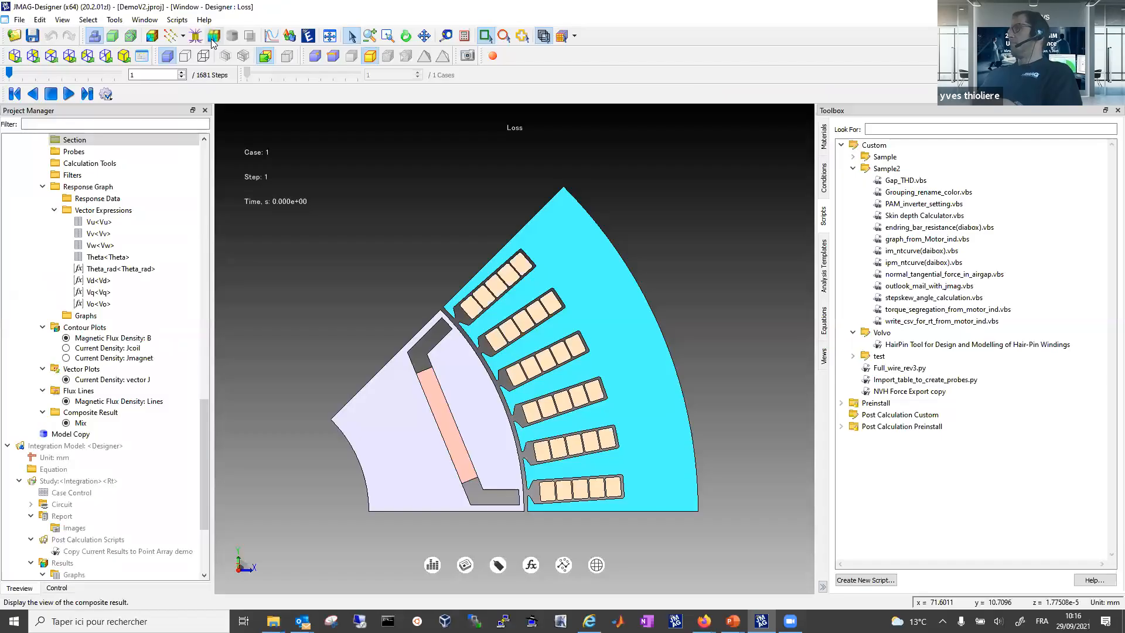
{"action": "left_click", "coordinate": [215, 36]}
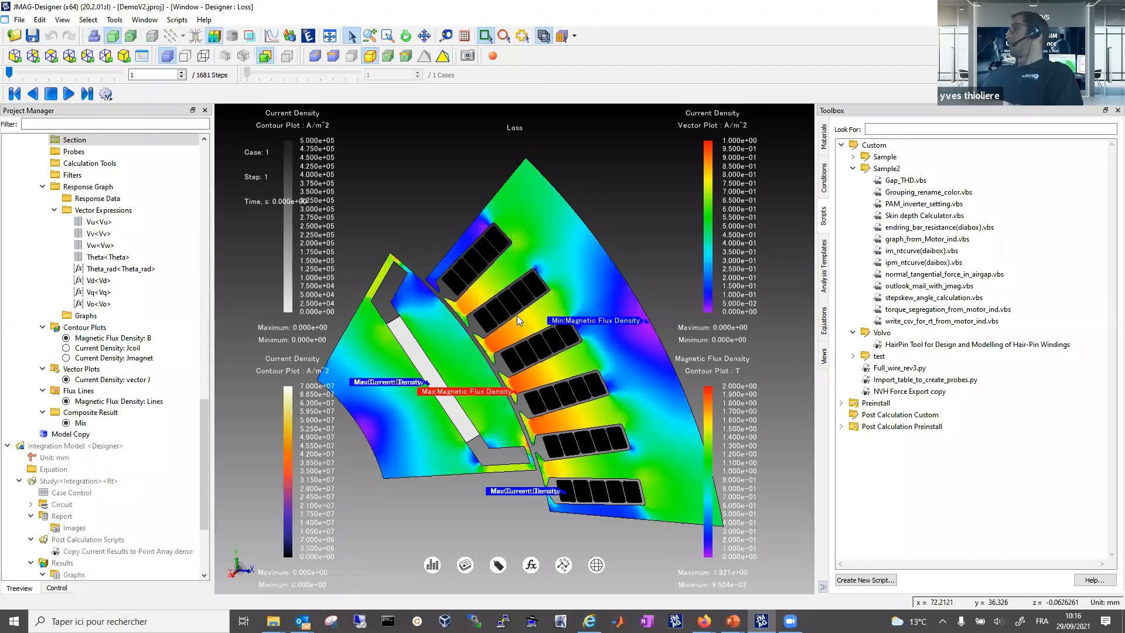
{"action": "left_click", "coordinate": [55, 75]}
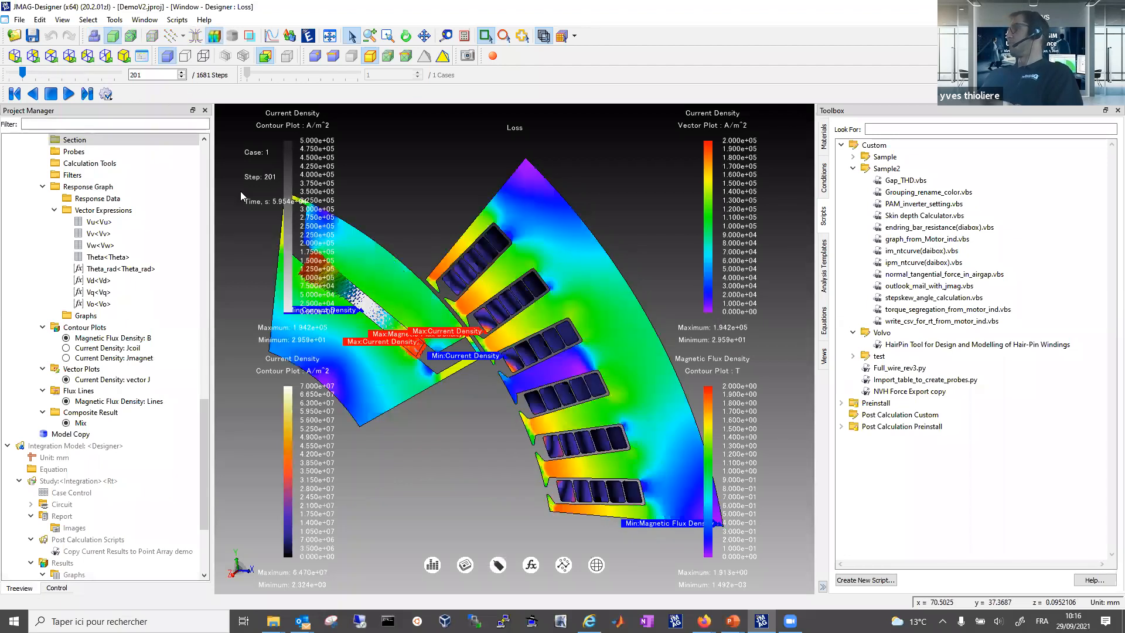
Go through the contour, vector and flux line entries, and check them against the items combined in the Mix composite.
{"action": "left_click", "coordinate": [82, 339]}
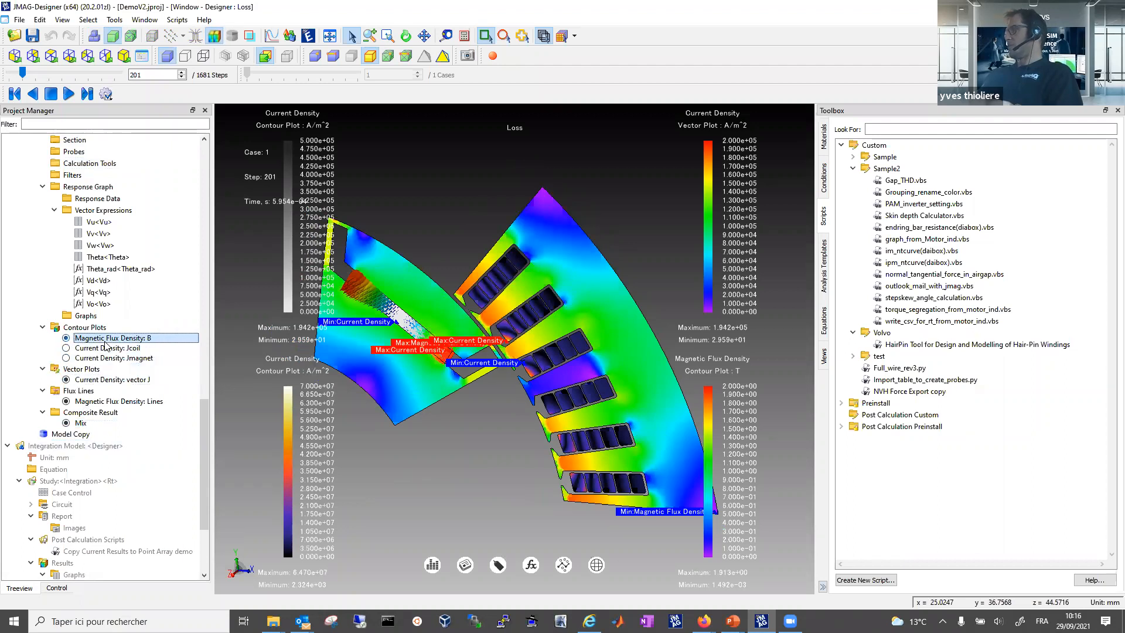
{"action": "left_click", "coordinate": [92, 380]}
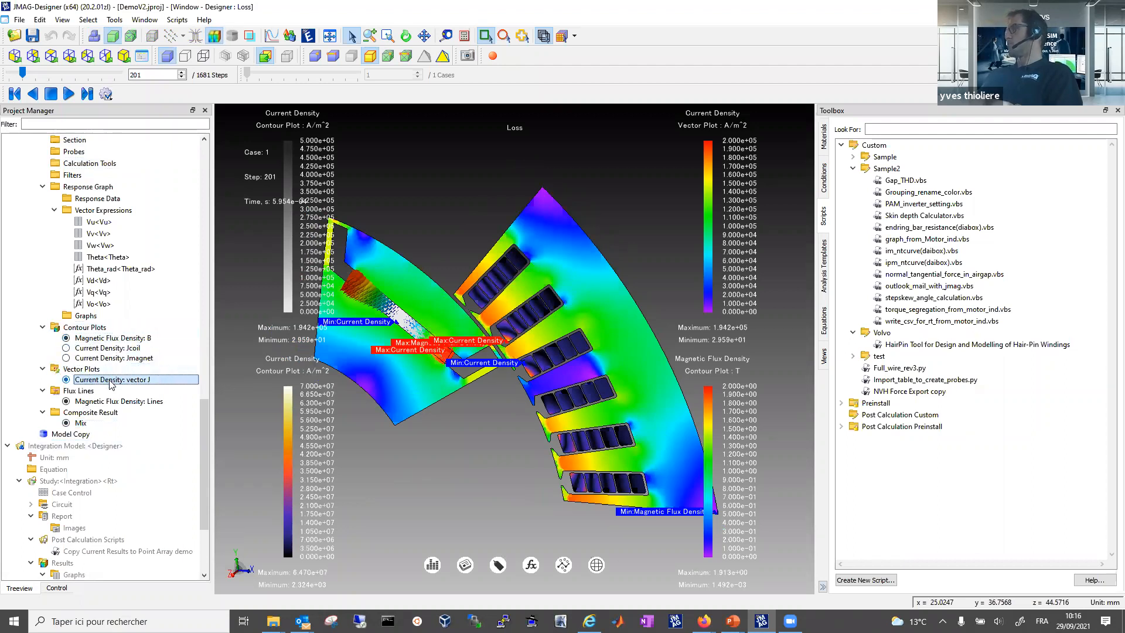
{"action": "left_click", "coordinate": [83, 402]}
{"action": "left_click", "coordinate": [80, 423]}
{"action": "right_click", "coordinate": [80, 423]}
{"action": "left_click", "coordinate": [97, 434]}
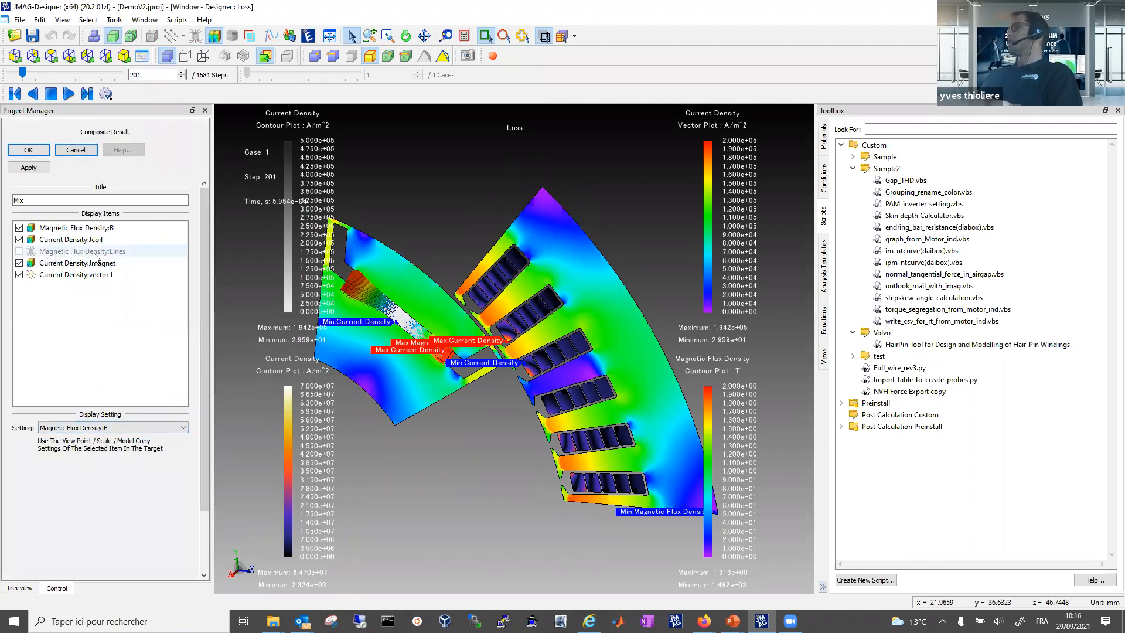
{"action": "left_click", "coordinate": [76, 150]}
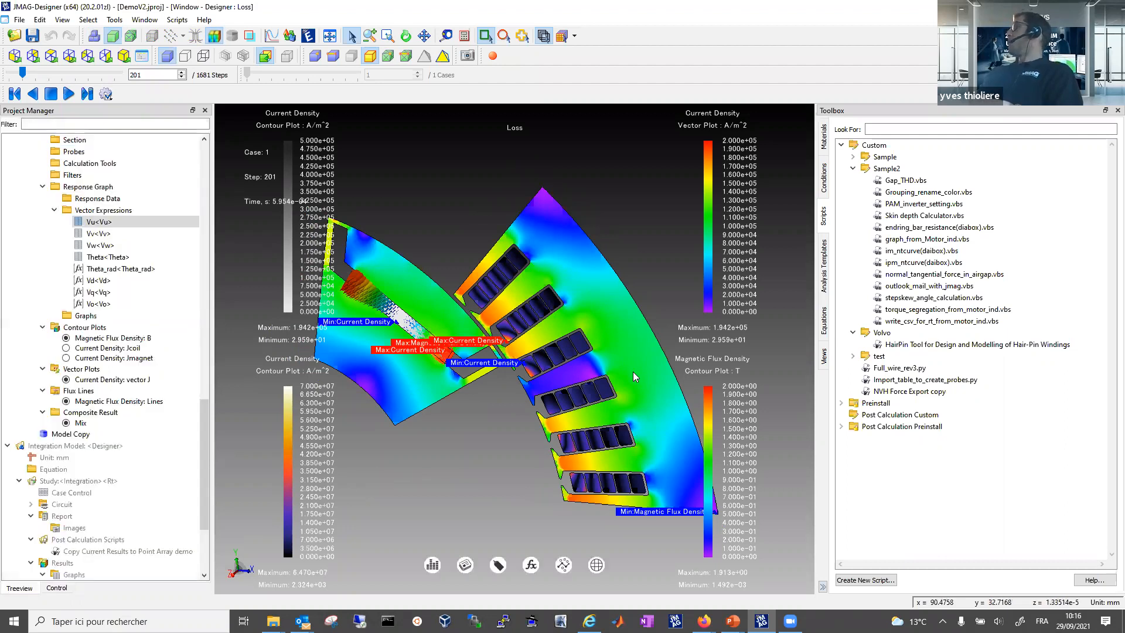
Inspect the Set View Point option in the Magnetic Flux Density: B contour plot settings and cancel the dialog.
{"action": "left_click", "coordinate": [123, 348]}
{"action": "right_click", "coordinate": [121, 338]}
{"action": "left_click", "coordinate": [141, 344]}
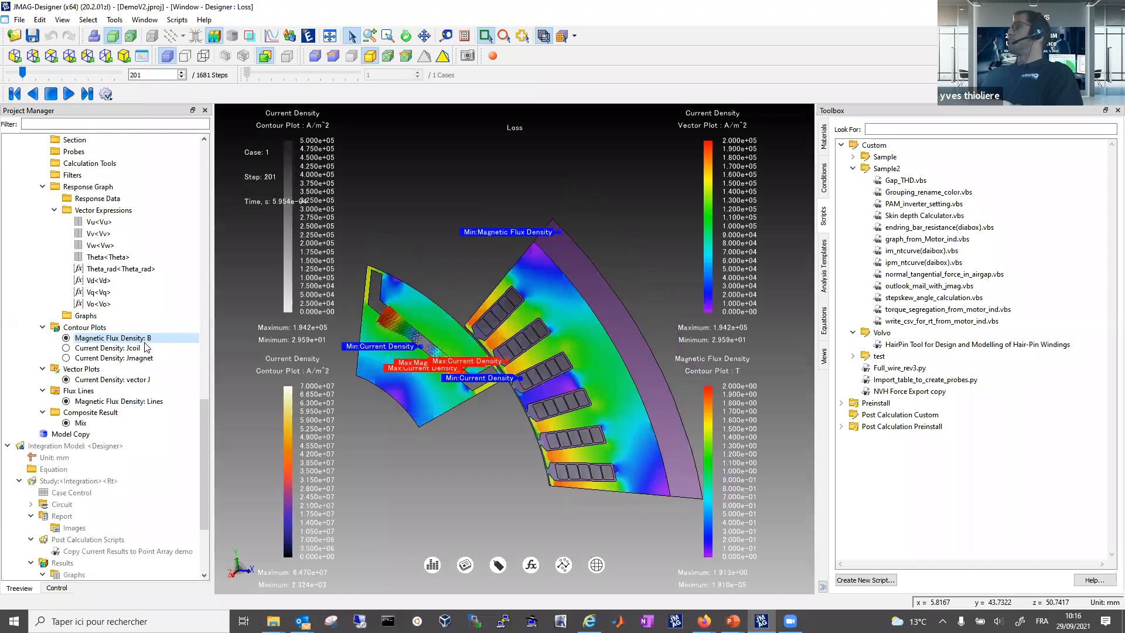
{"action": "left_click_drag", "start_coordinate": [199, 344], "coordinate": [205, 467]}
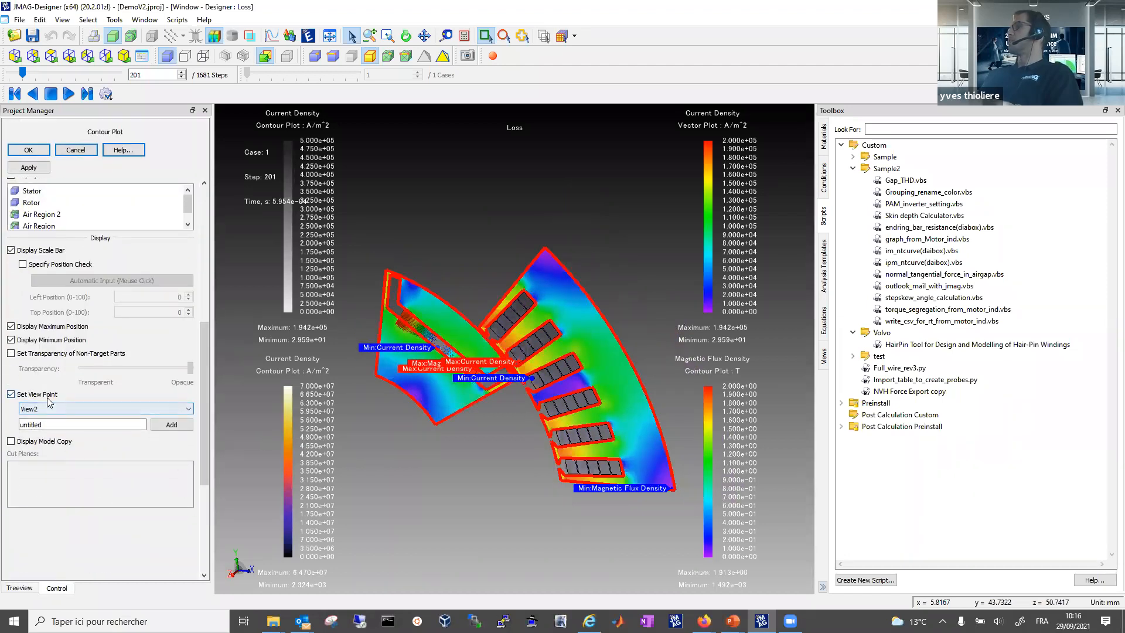
{"action": "left_click", "coordinate": [75, 151]}
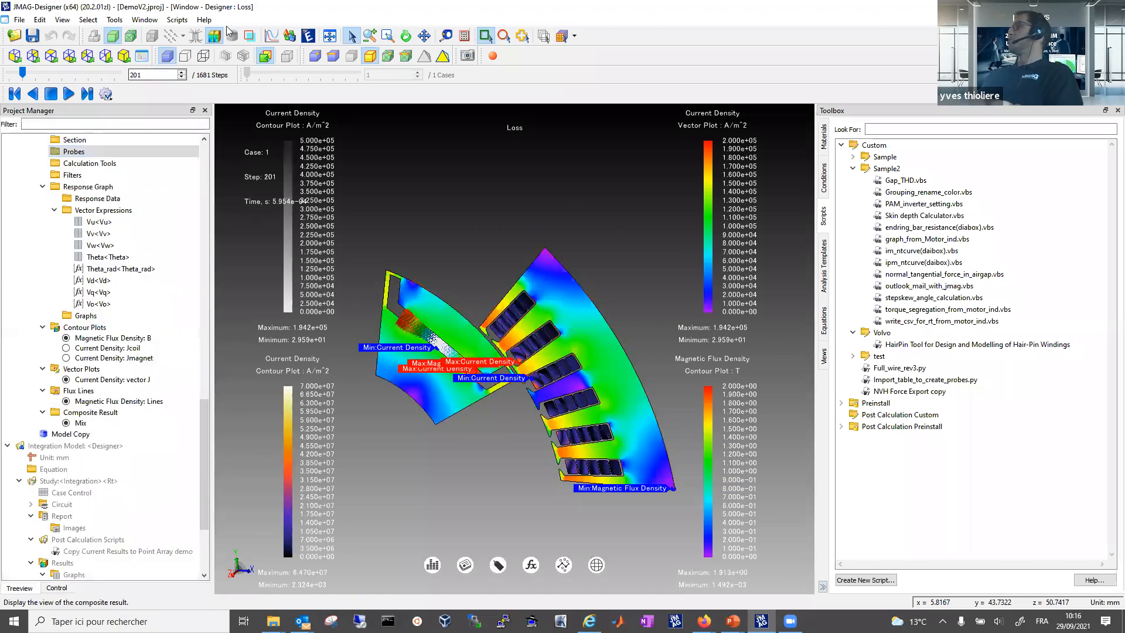
Change the model to a standard view, and redisplay the composite result to recall its stored view point.
{"action": "left_click", "coordinate": [16, 56]}
{"action": "left_click", "coordinate": [220, 38]}
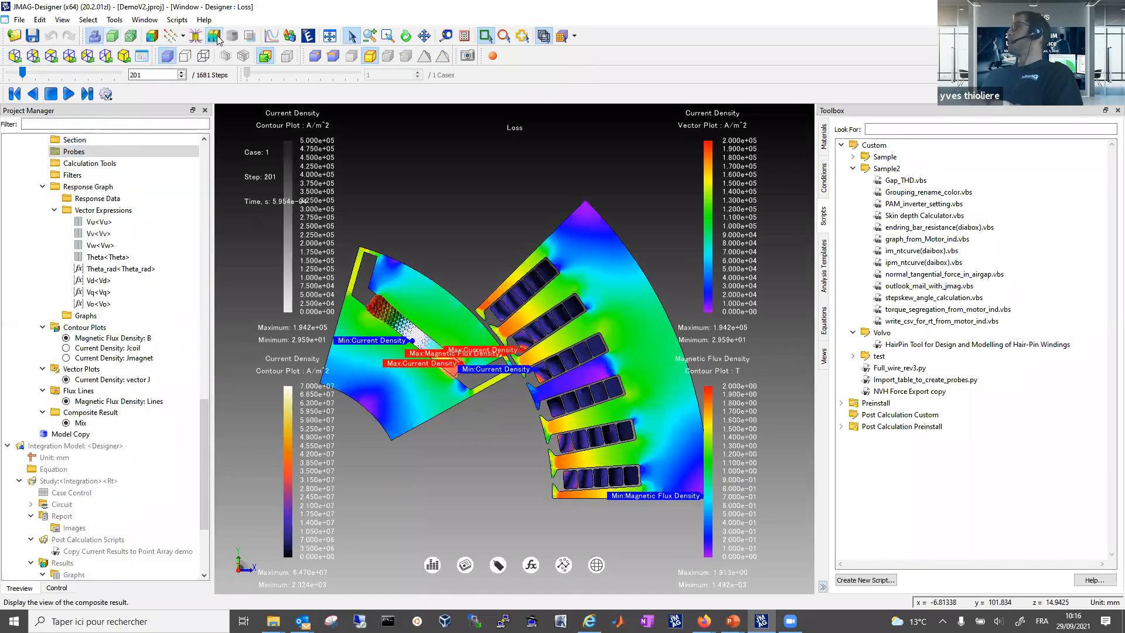
{"action": "left_click", "coordinate": [219, 37]}
{"action": "scroll", "coordinate": [674, 407], "scroll_direction": "up", "scroll_amount": 3}
{"action": "middle_click_drag", "start_coordinate": [680, 404], "coordinate": [655, 418]}
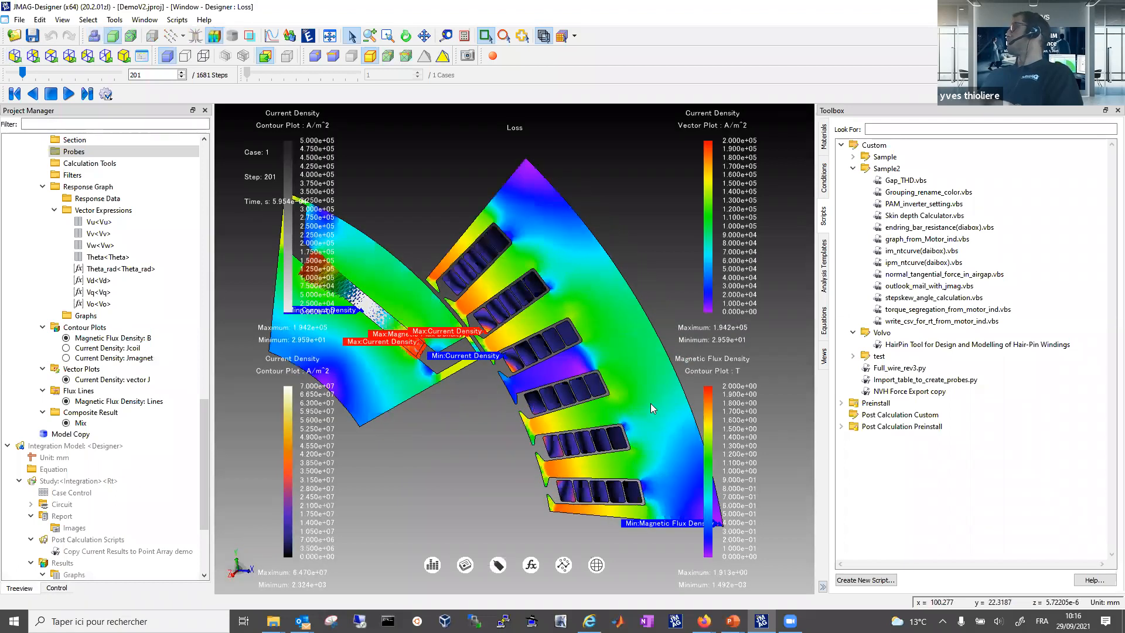
Open the Vq vector expression, examine its formula built from Theta_rad, Vu, Vv and Vw, and close the expression editor.
{"action": "left_click", "coordinate": [82, 444]}
{"action": "left_click", "coordinate": [78, 413]}
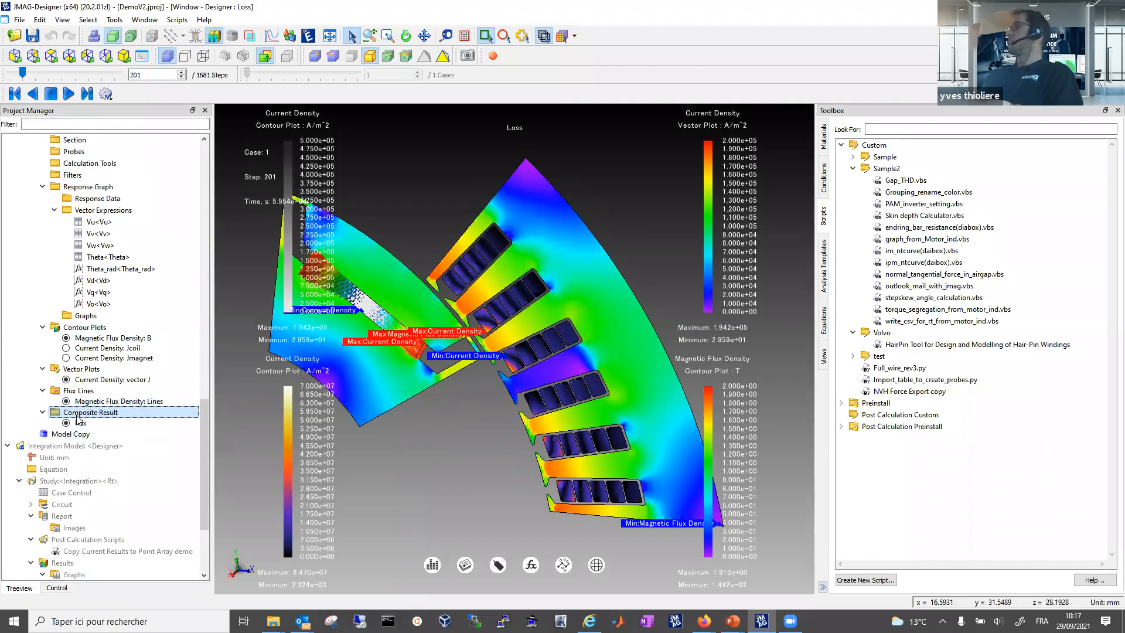
{"action": "scroll", "coordinate": [125, 285], "scroll_direction": "up", "scroll_amount": 1}
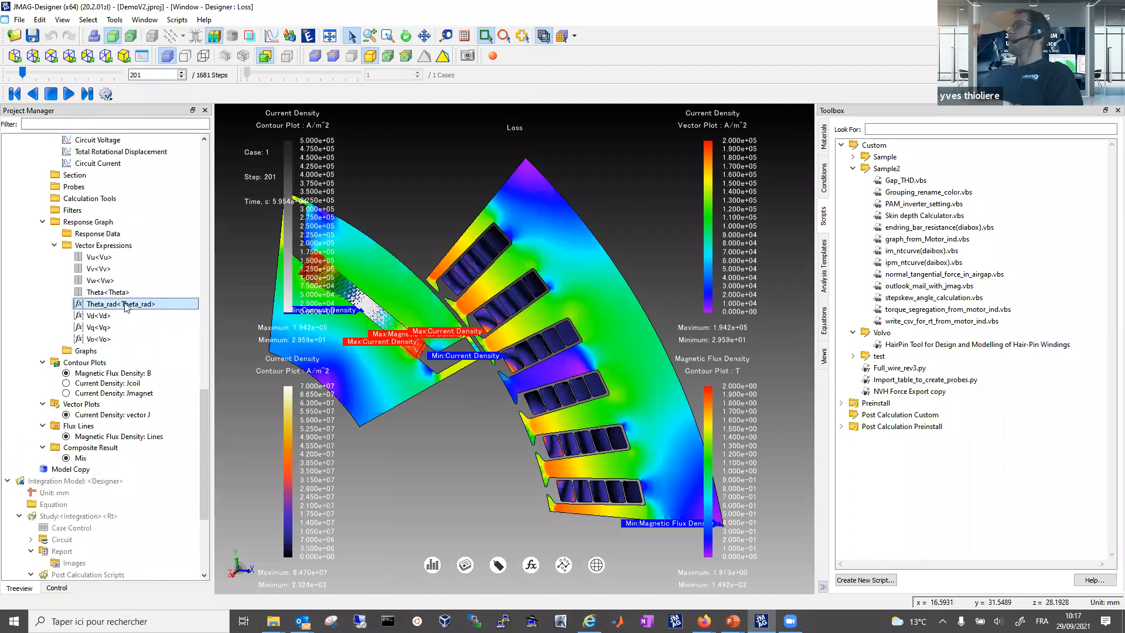
{"action": "left_click", "coordinate": [112, 247]}
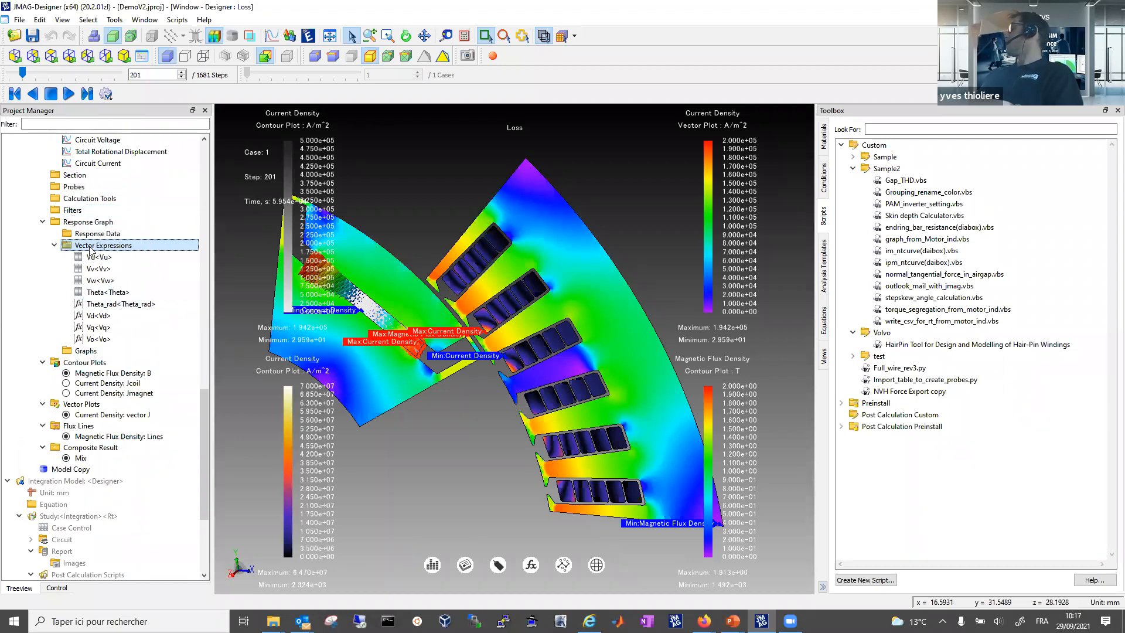
{"action": "left_click", "coordinate": [115, 328]}
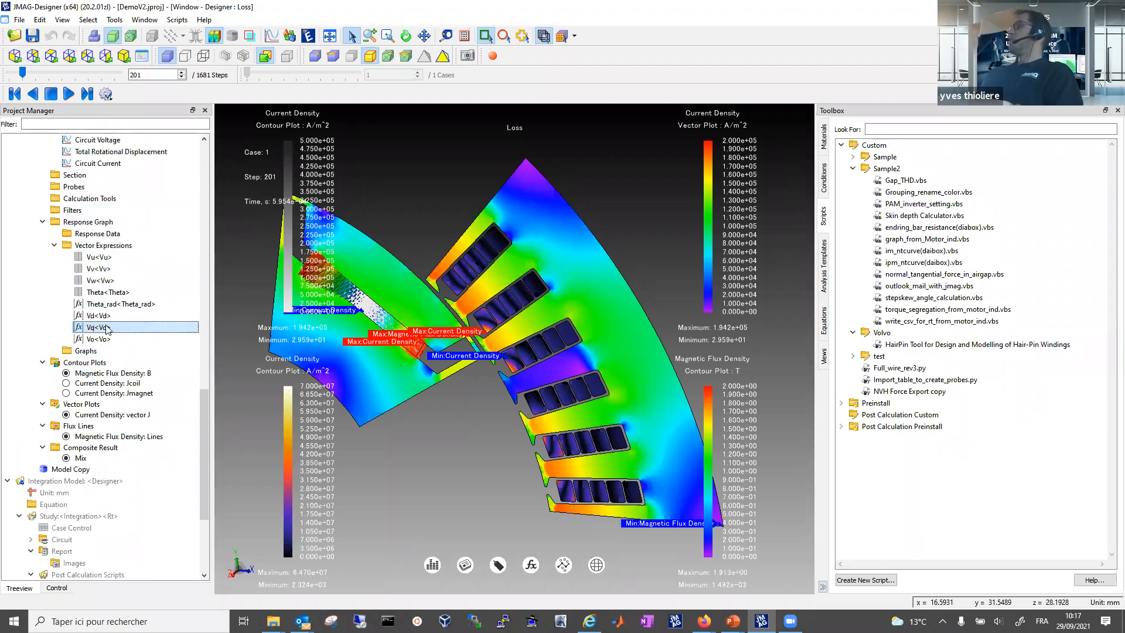
{"action": "right_click", "coordinate": [107, 329]}
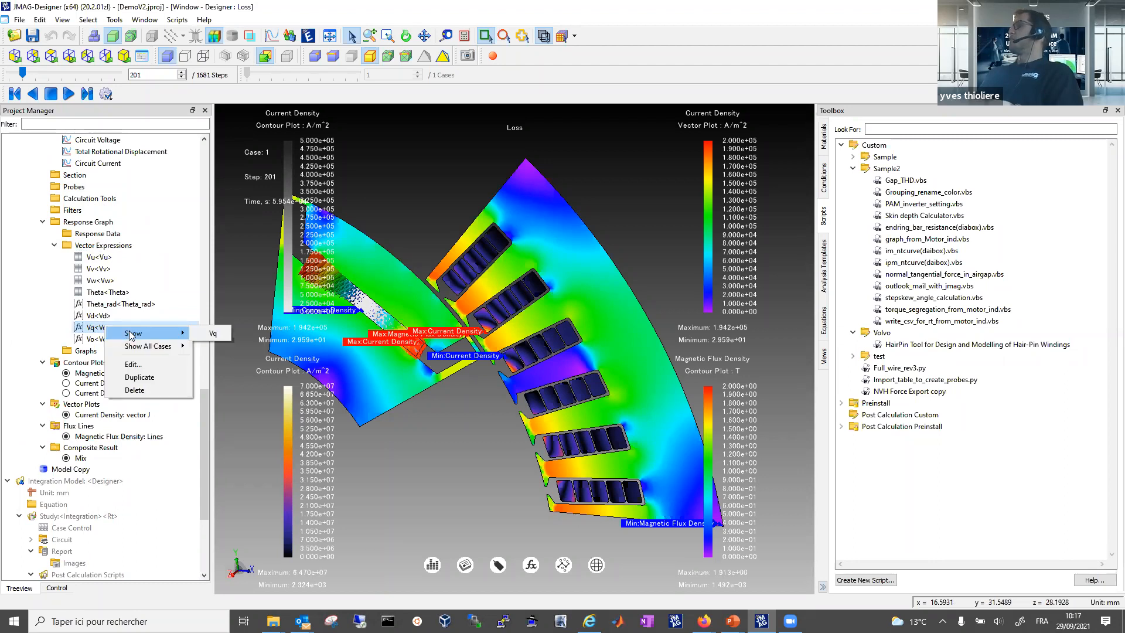
{"action": "left_click", "coordinate": [141, 374]}
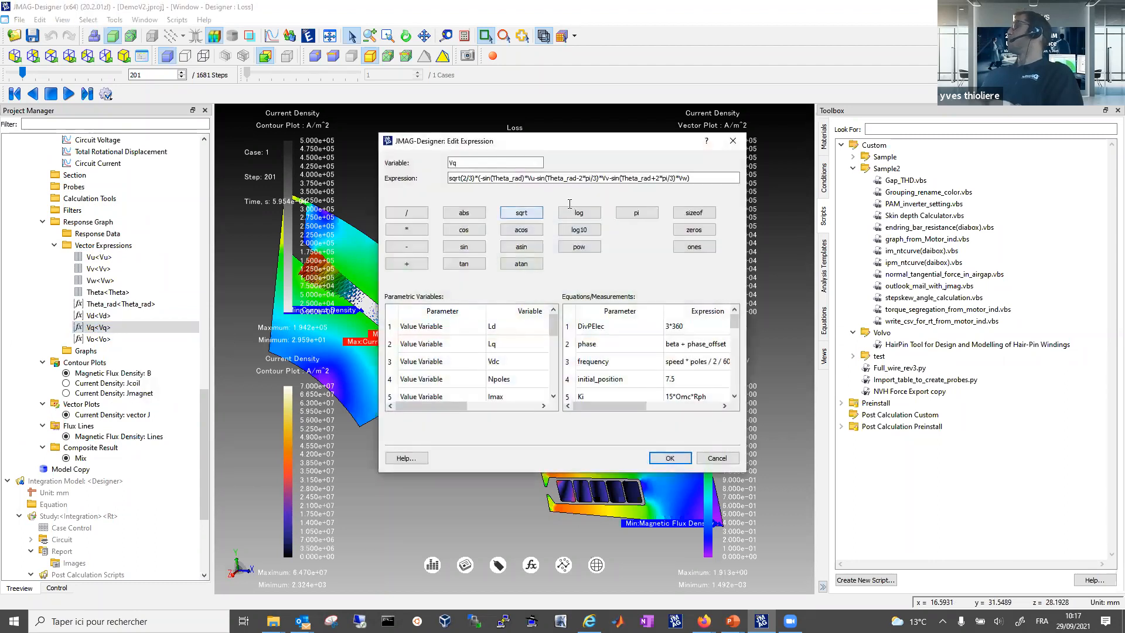
{"action": "left_click_drag", "start_coordinate": [684, 183], "coordinate": [412, 177]}
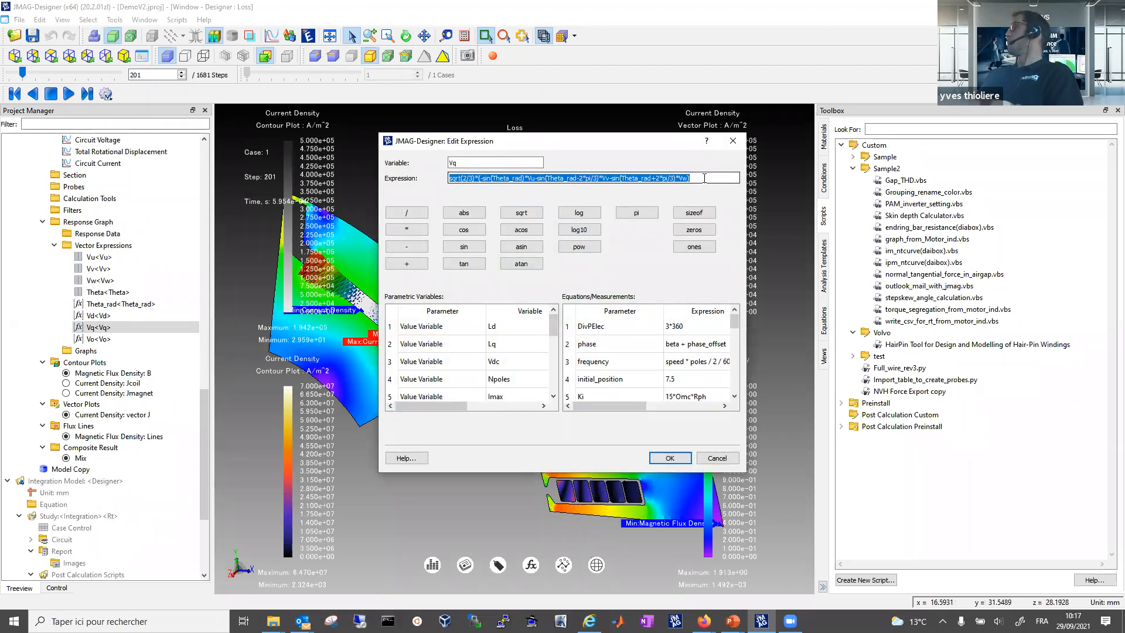
{"action": "left_click", "coordinate": [479, 163]}
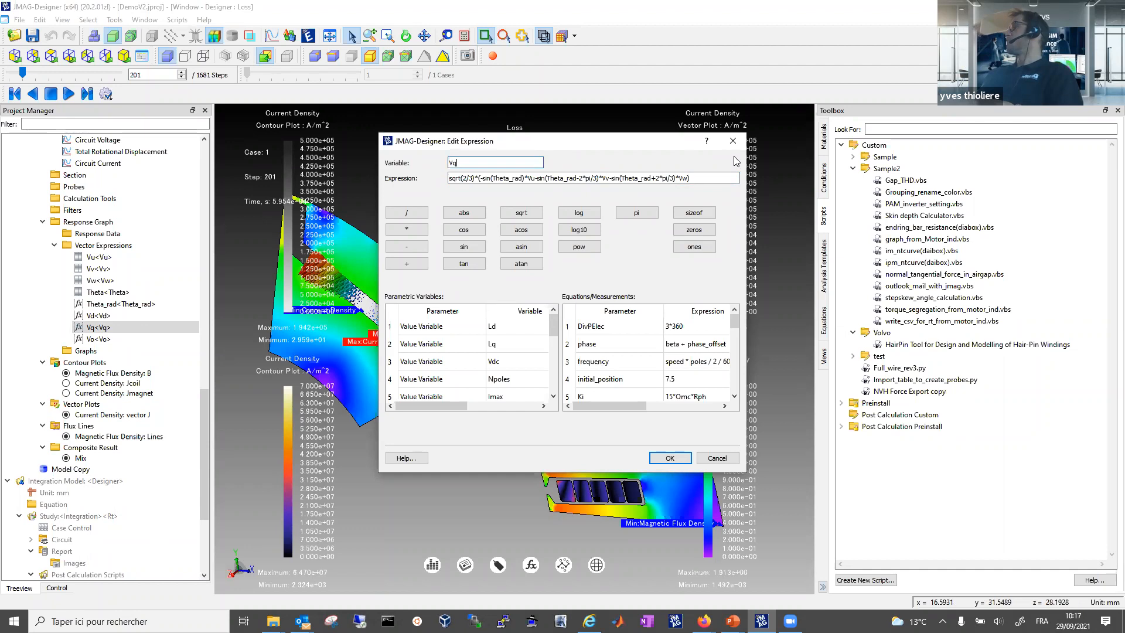
{"action": "left_click_drag", "start_coordinate": [703, 178], "coordinate": [449, 178]}
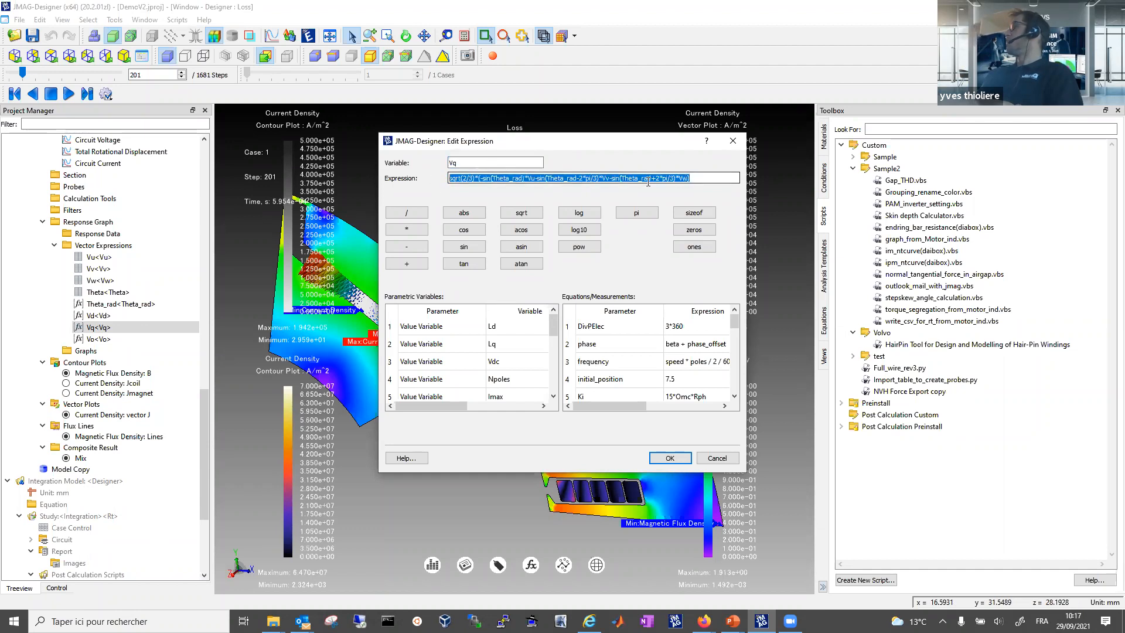
{"action": "left_click", "coordinate": [701, 178]}
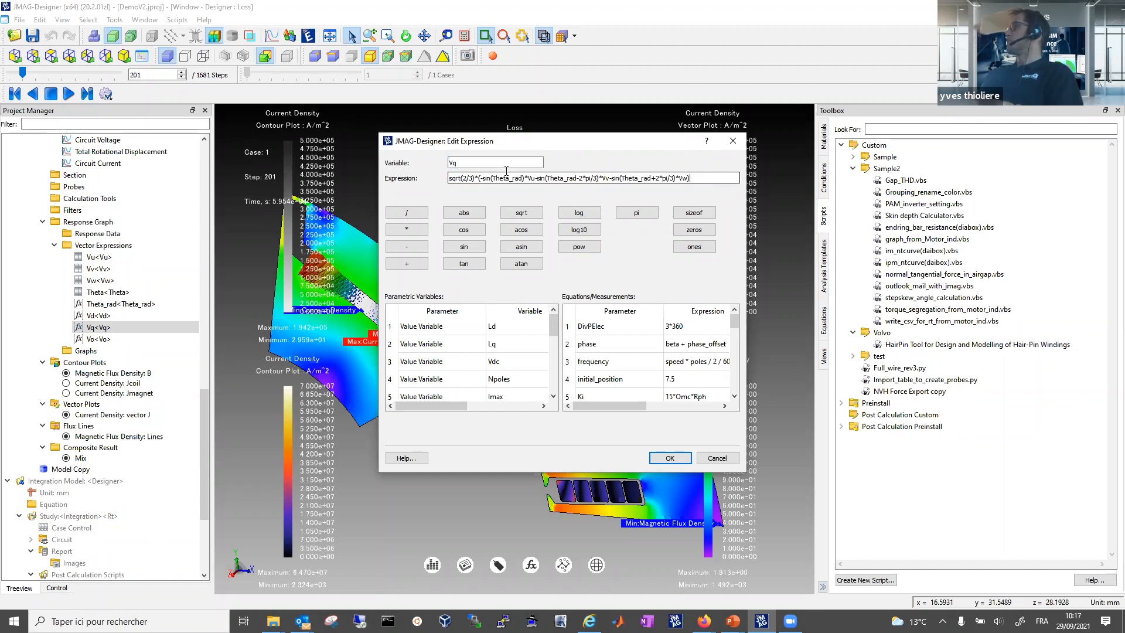
{"action": "key", "text": "Return"}
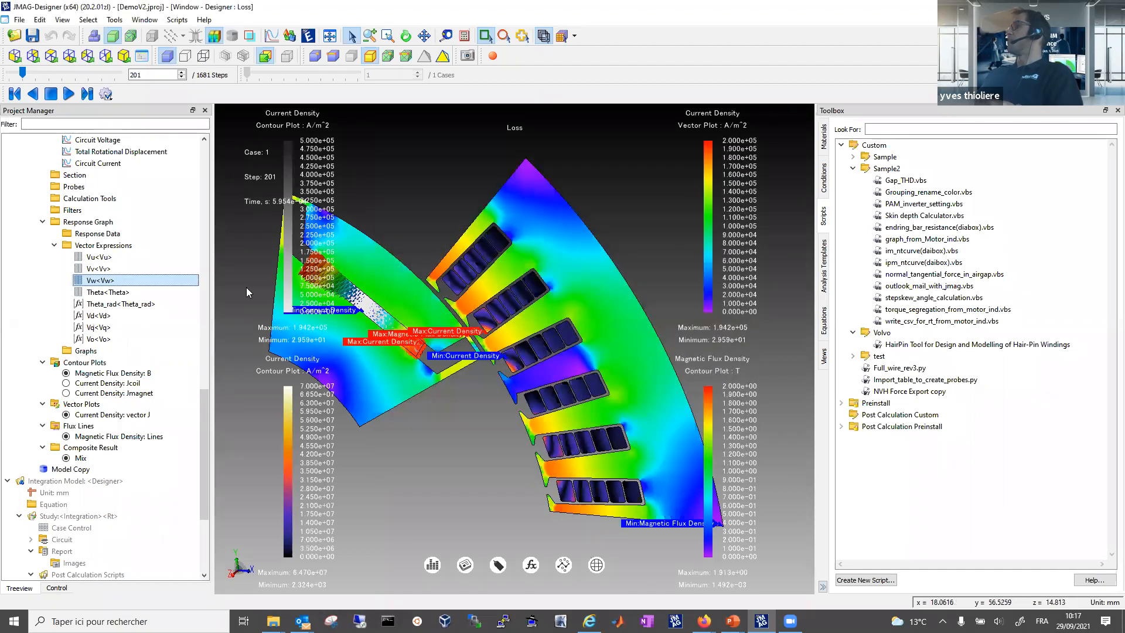
View the graph of the Vq vector expression and close it.
{"action": "left_click", "coordinate": [105, 327]}
{"action": "right_click", "coordinate": [105, 327]}
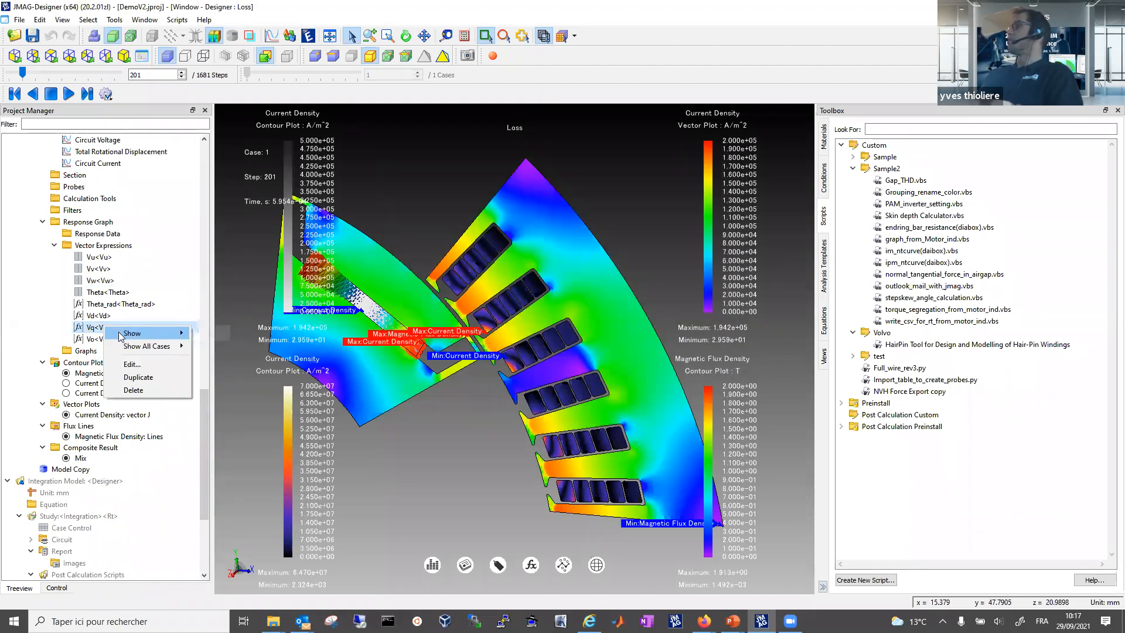
{"action": "left_click", "coordinate": [209, 333]}
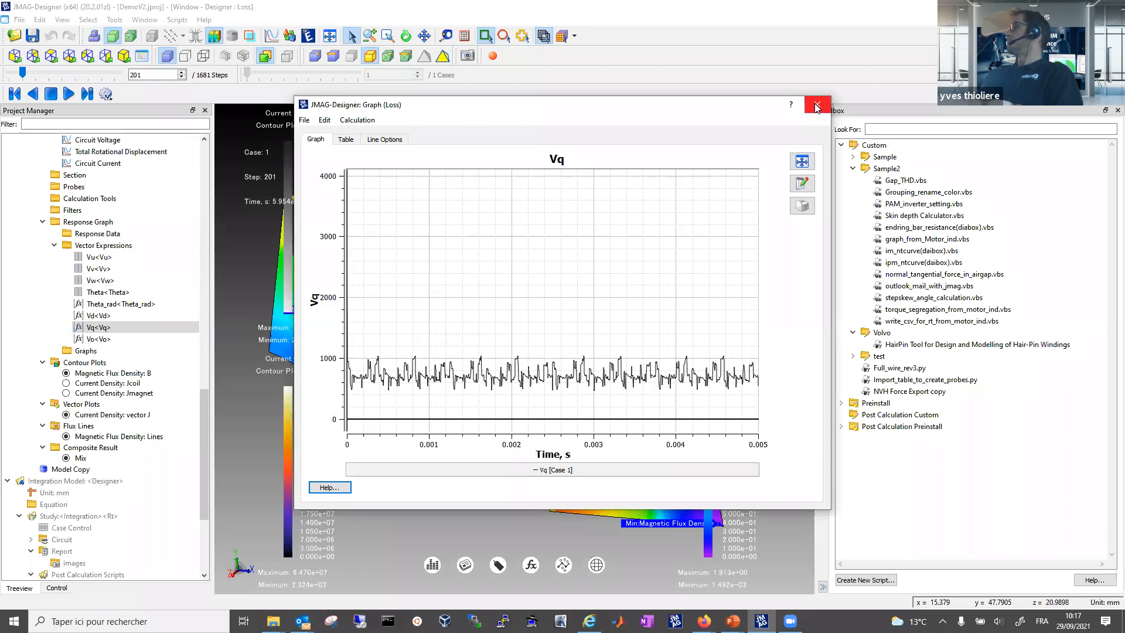
{"action": "left_click", "coordinate": [816, 108]}
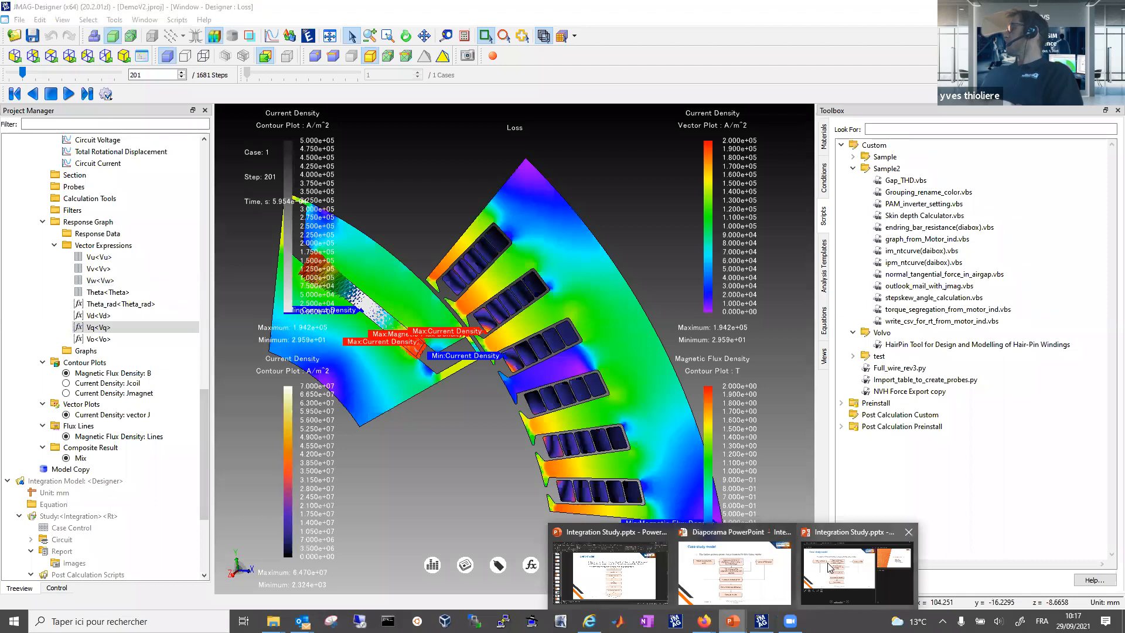
Switch to the PowerPoint slide show and go through the Case study model slides to the Conclusion & Questions slide.
{"action": "left_click", "coordinate": [735, 571]}
{"action": "key", "text": "Left"}
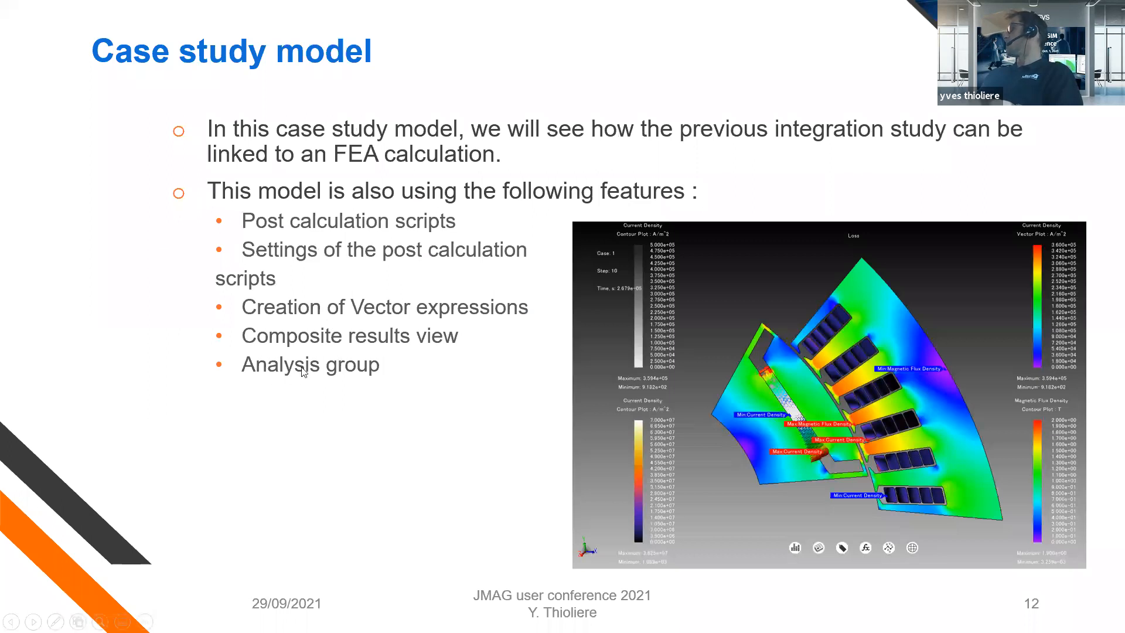
{"action": "key", "text": "Right"}
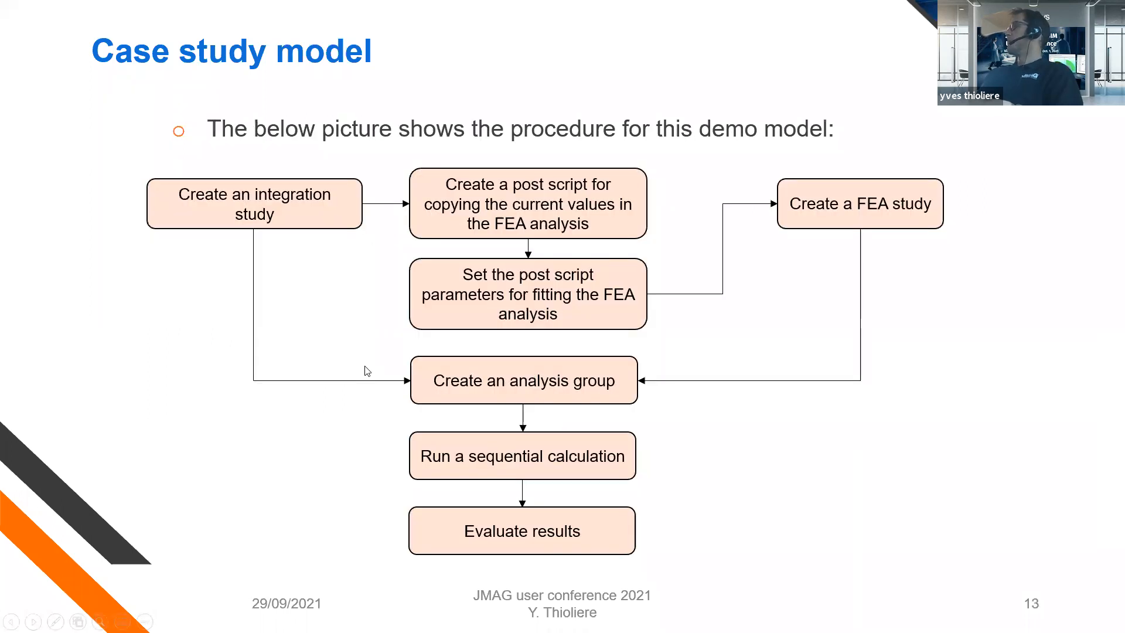
{"action": "key", "text": "Right"}
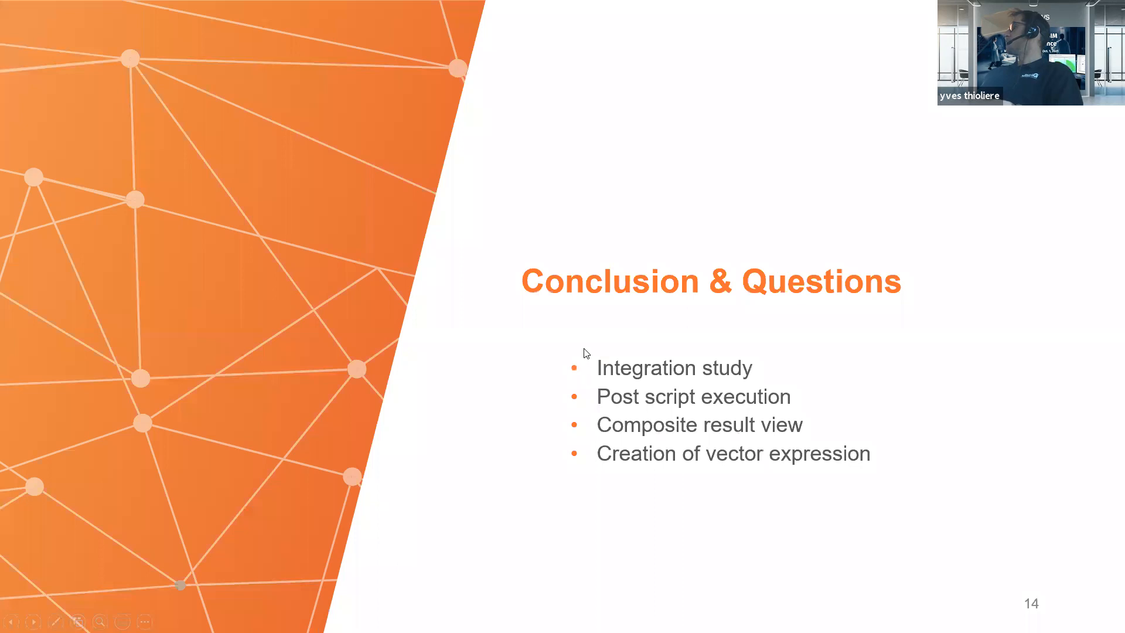